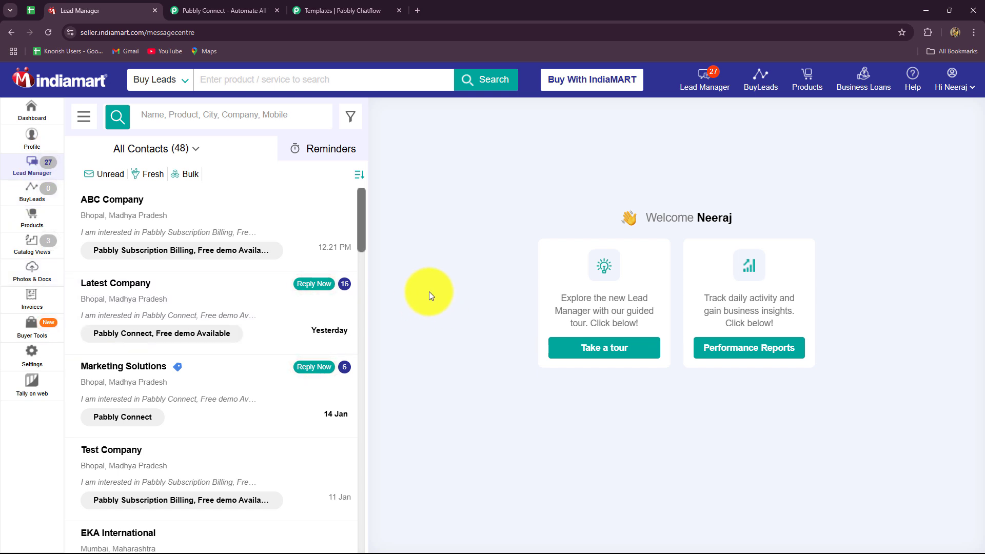
pyautogui.click(369, 9)
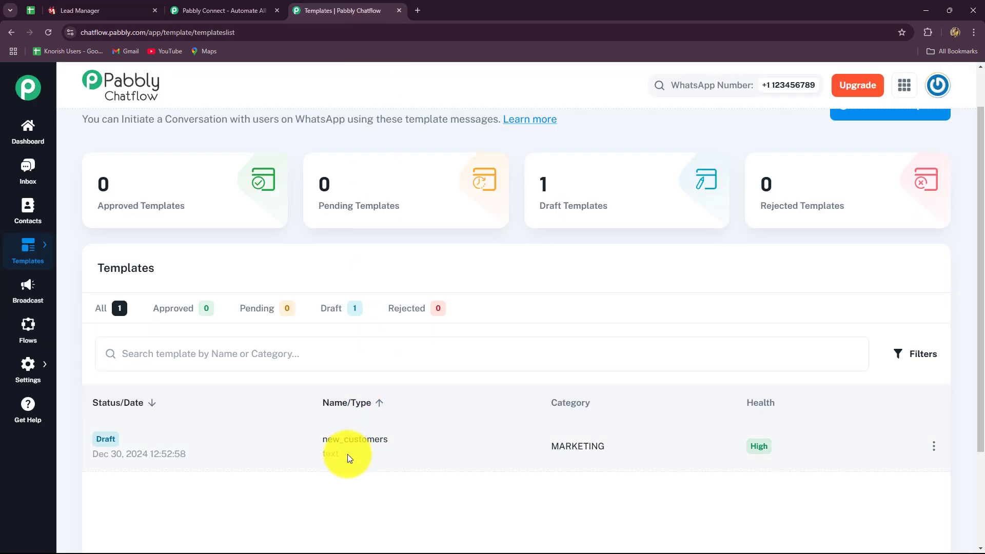
pyautogui.scroll(-3, 348, 457)
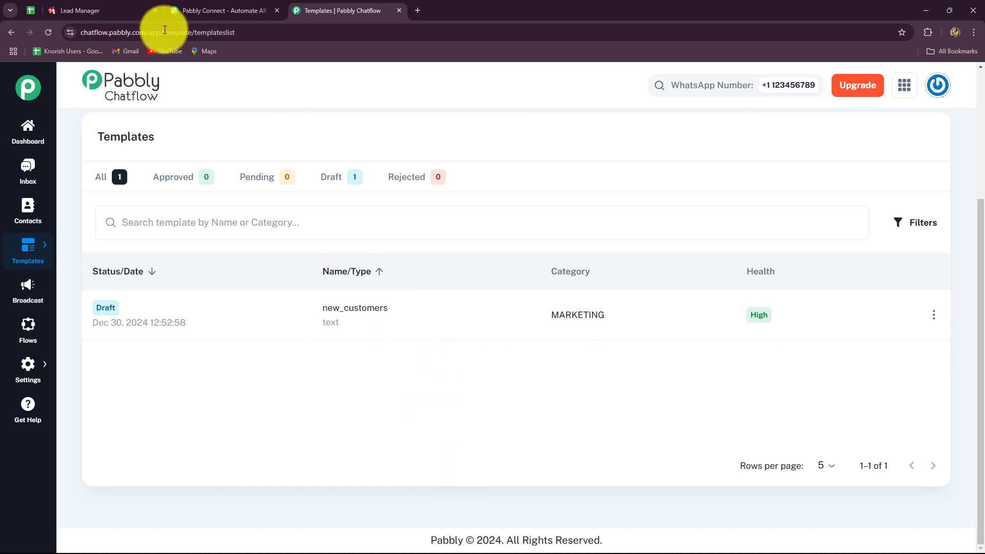
pyautogui.click(114, 7)
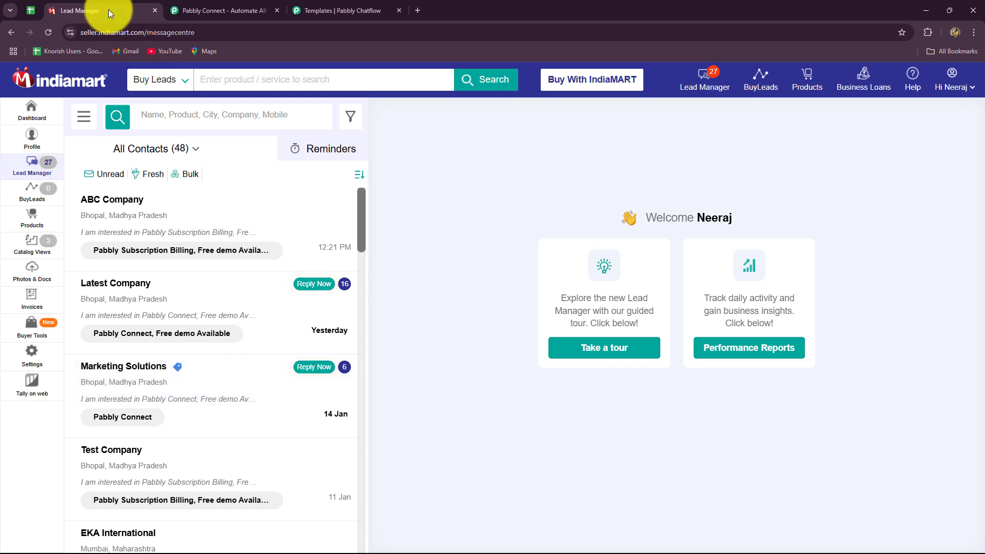
# - Open the Pabbly Connect website tab and close the 'Wait! Before you go' offer popup
pyautogui.click(341, 10)
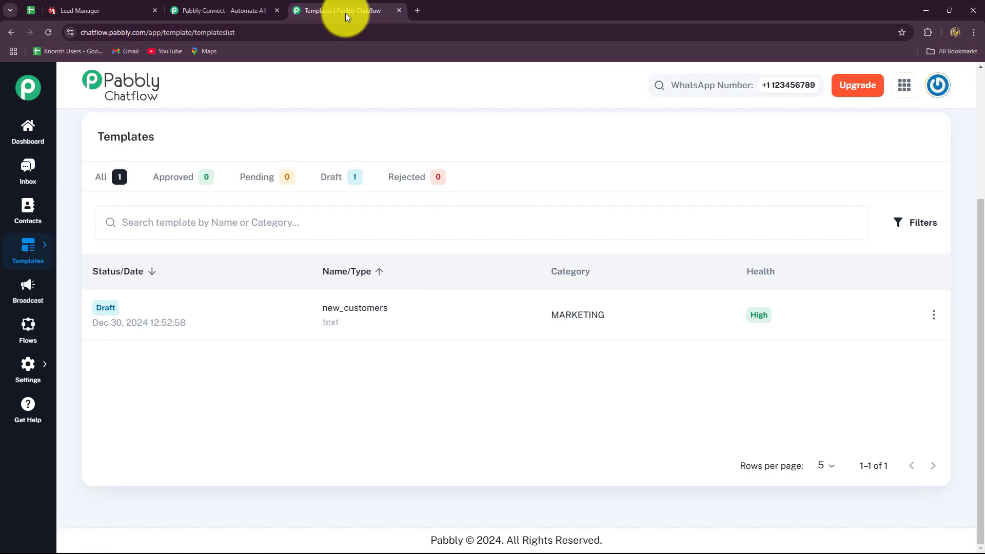
pyautogui.click(209, 10)
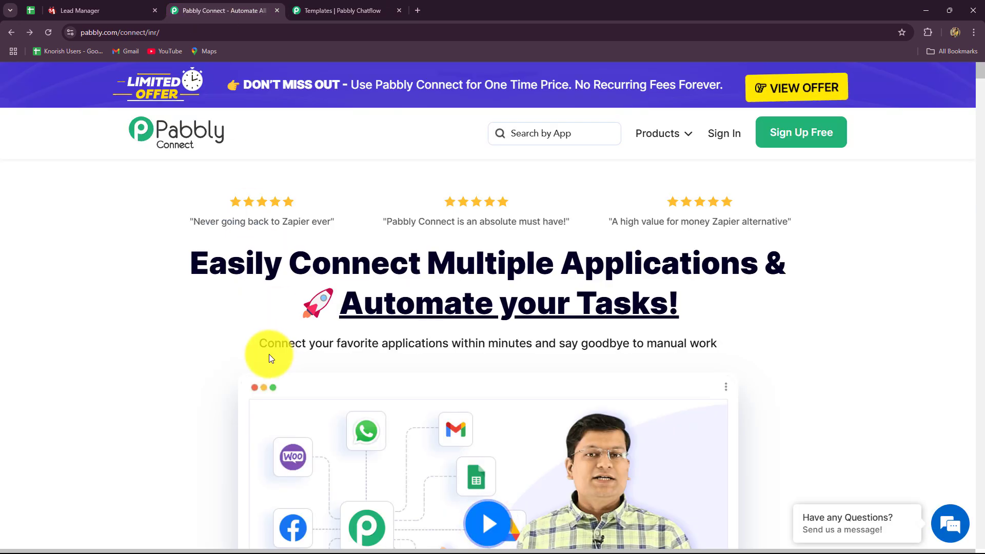
pyautogui.moveTo(215, 25)
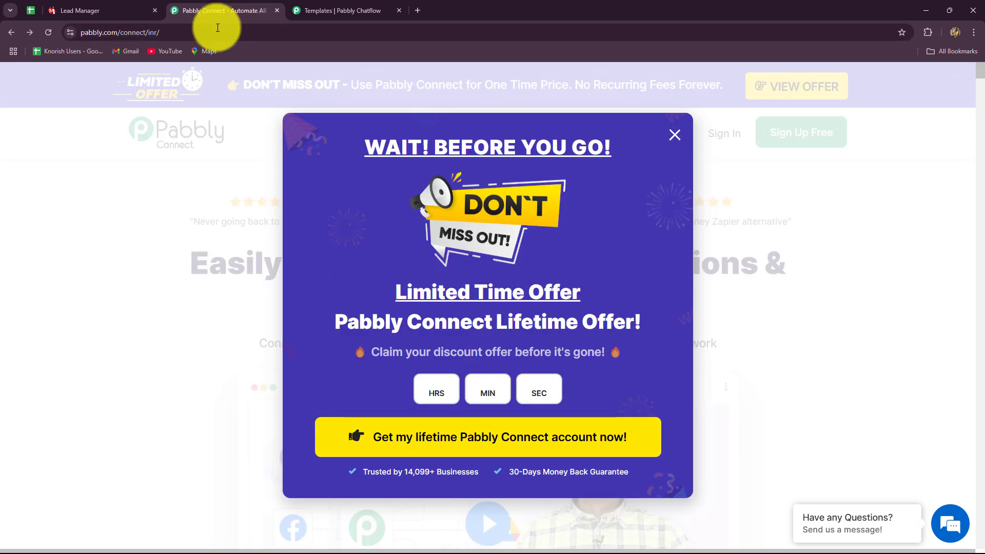
pyautogui.click(674, 149)
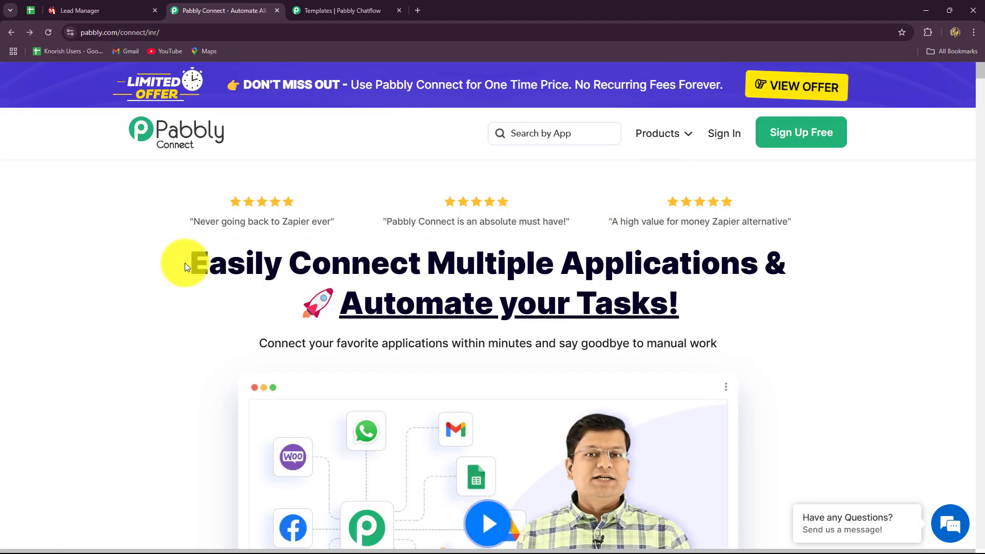
pyautogui.moveTo(197, 255); pyautogui.dragTo(883, 347)
pyautogui.click(885, 347)
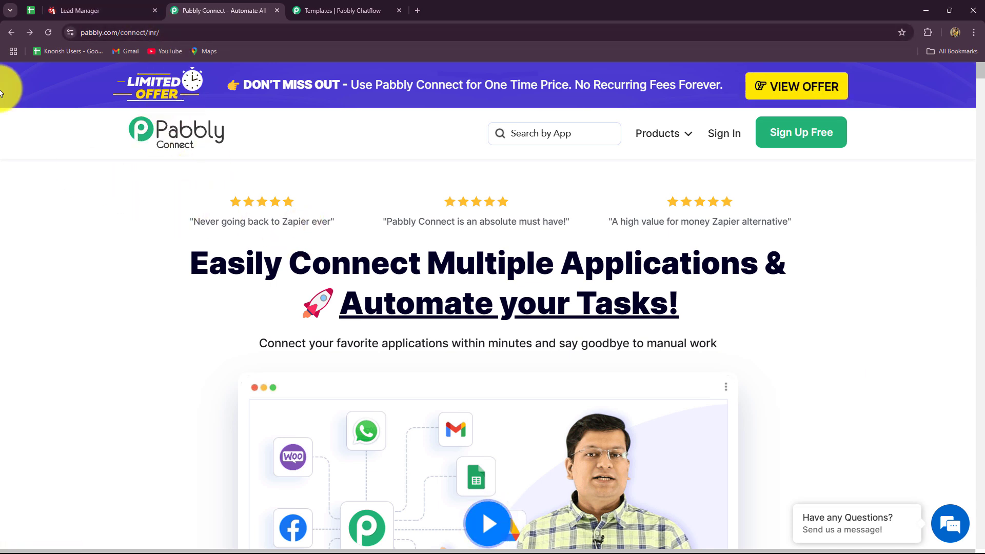
# - Review the Pabbly Connect landing page headline, subtitle and address
pyautogui.click(169, 32)
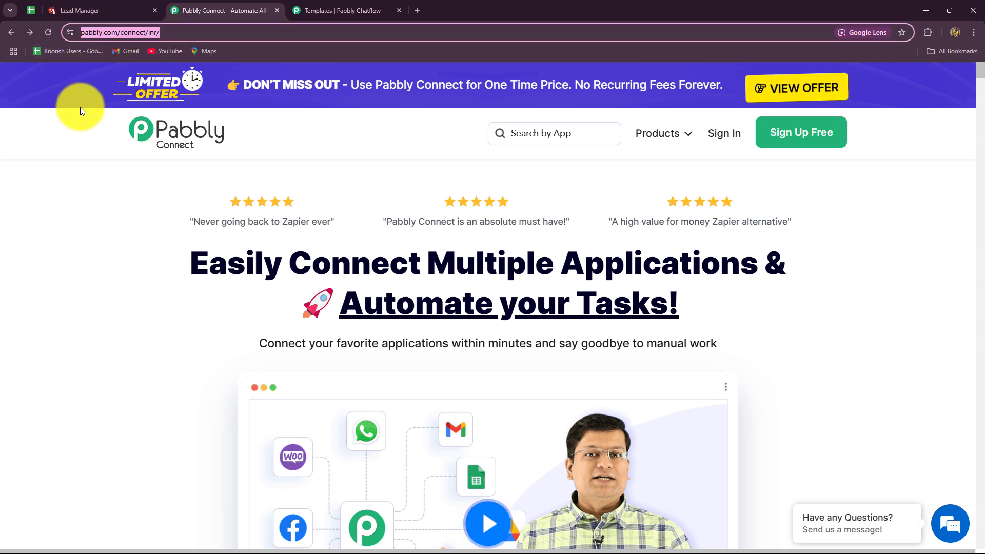
pyautogui.click(101, 207)
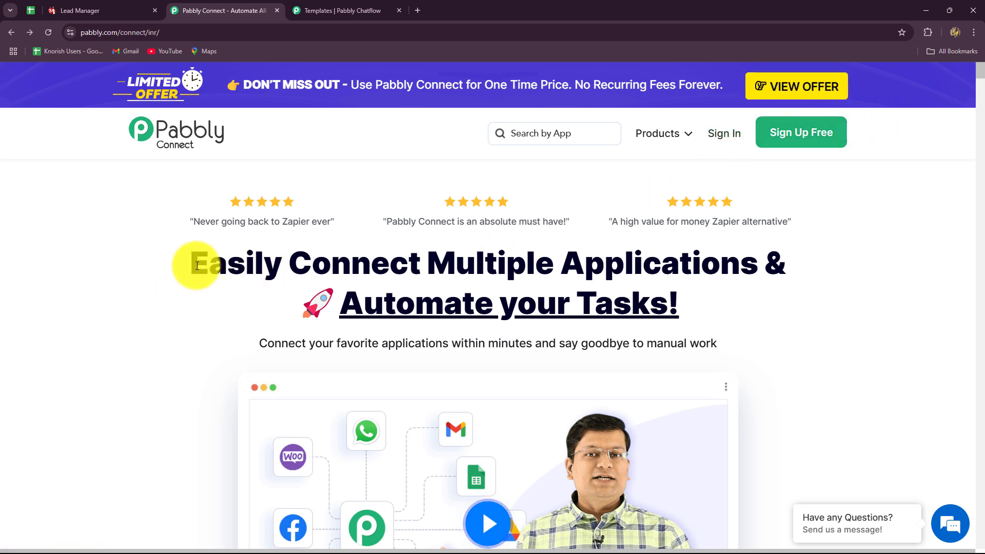
pyautogui.moveTo(196, 265); pyautogui.dragTo(818, 349)
pyautogui.click(818, 348)
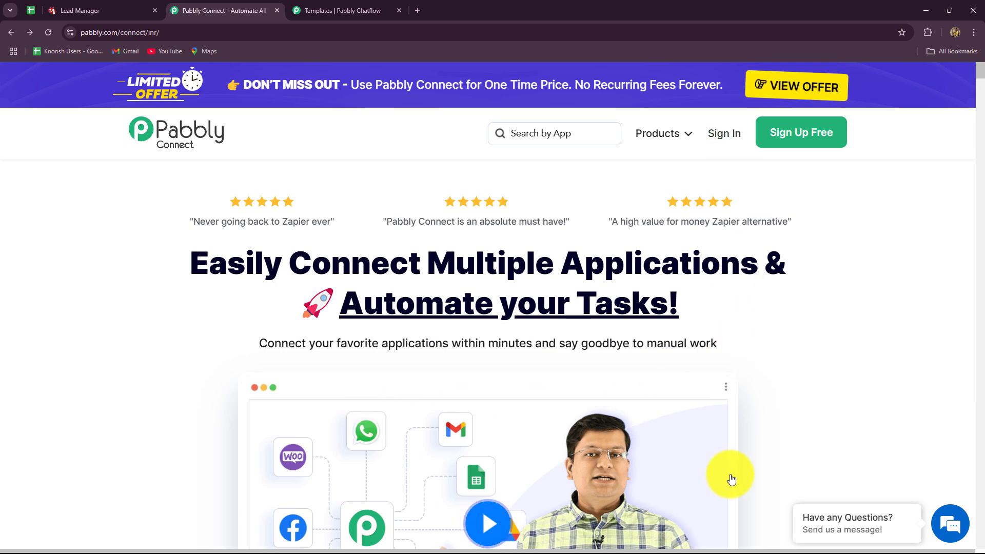
pyautogui.scroll(-3, 728, 475)
pyautogui.scroll(3, 725, 479)
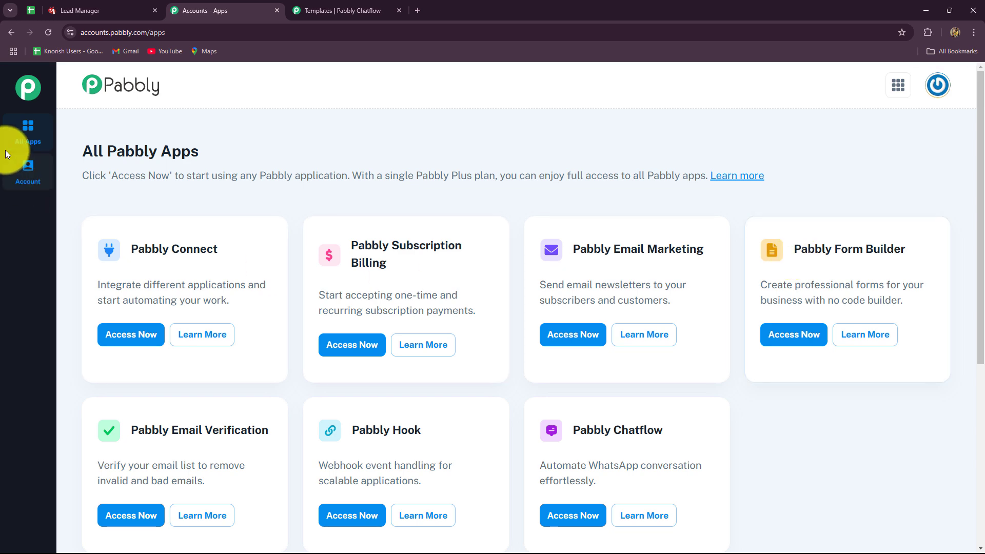
# - Launch Pabbly Connect with Access Now on the All Pabbly Apps page
pyautogui.moveTo(82, 151); pyautogui.dragTo(195, 152)
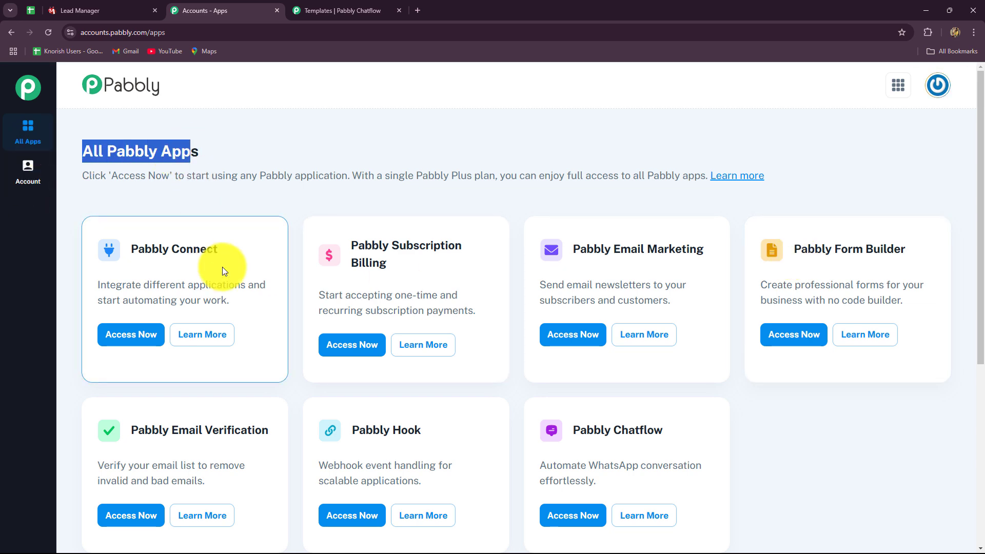
pyautogui.scroll(-3, 689, 246)
pyautogui.scroll(1, 680, 417)
pyautogui.scroll(2, 681, 417)
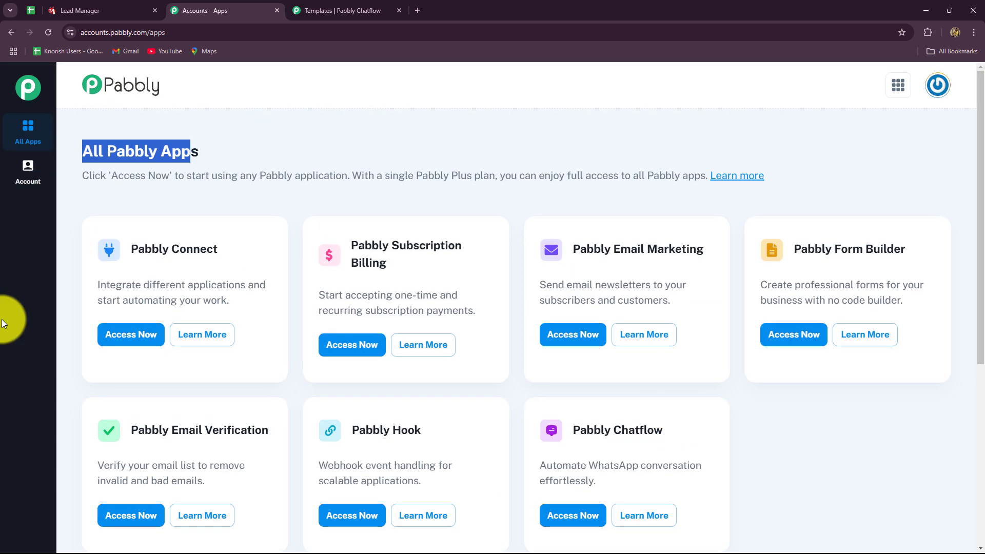
pyautogui.moveTo(131, 249); pyautogui.dragTo(233, 258)
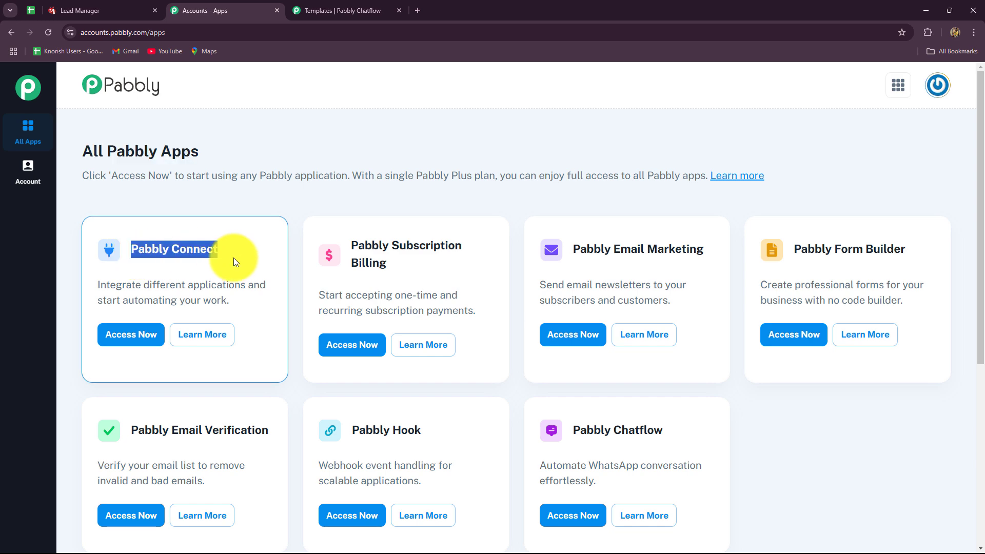
pyautogui.click(134, 334)
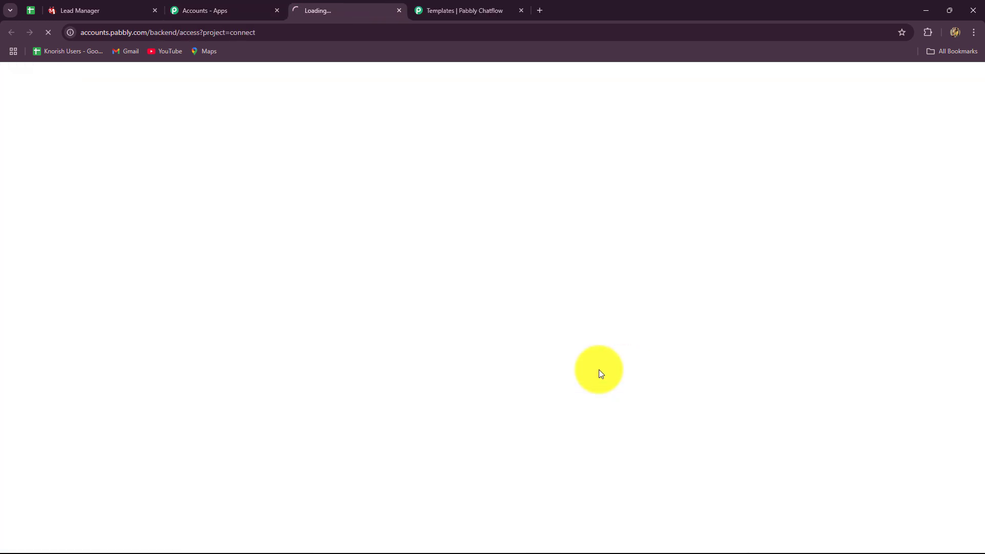
# - Review the dashboard: 2986 of 3000 tasks remaining, no workflows in Home
pyautogui.scroll(-5, 601, 373)
pyautogui.scroll(4, 601, 374)
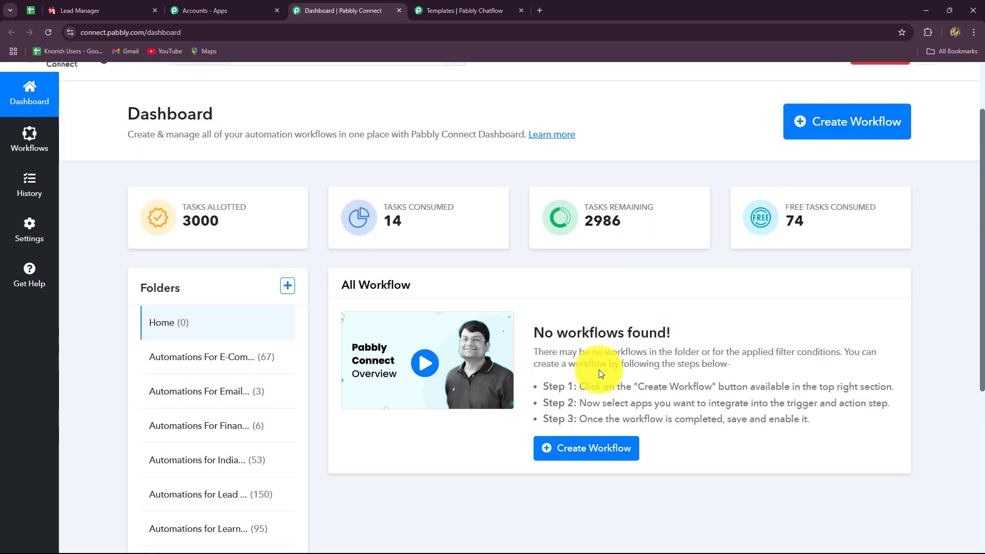
pyautogui.scroll(-5, 599, 371)
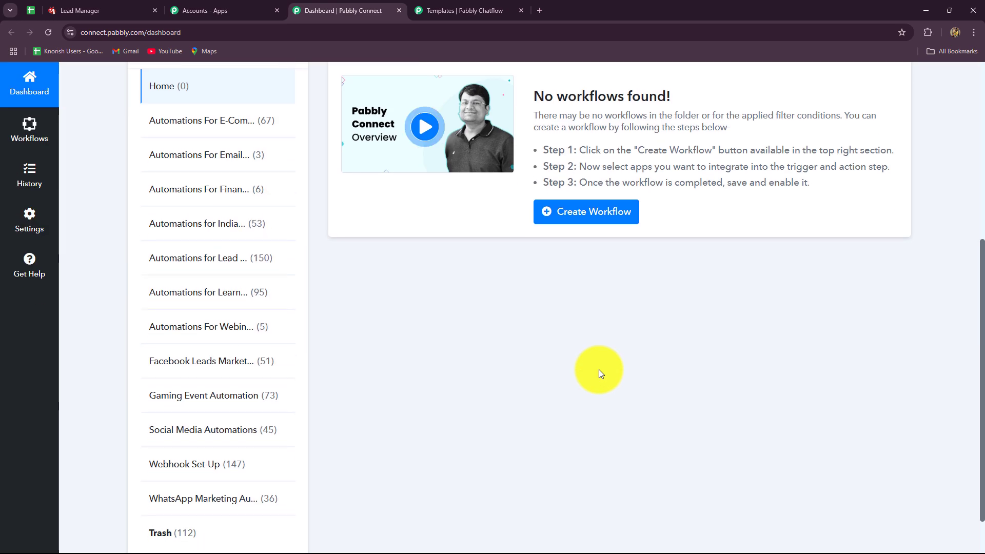
pyautogui.scroll(1, 599, 373)
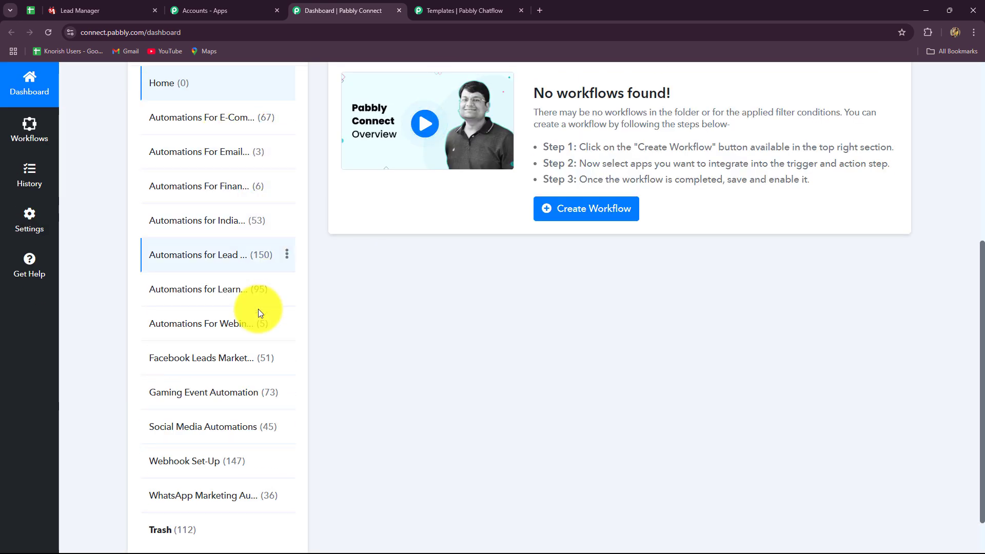
pyautogui.scroll(5, 429, 456)
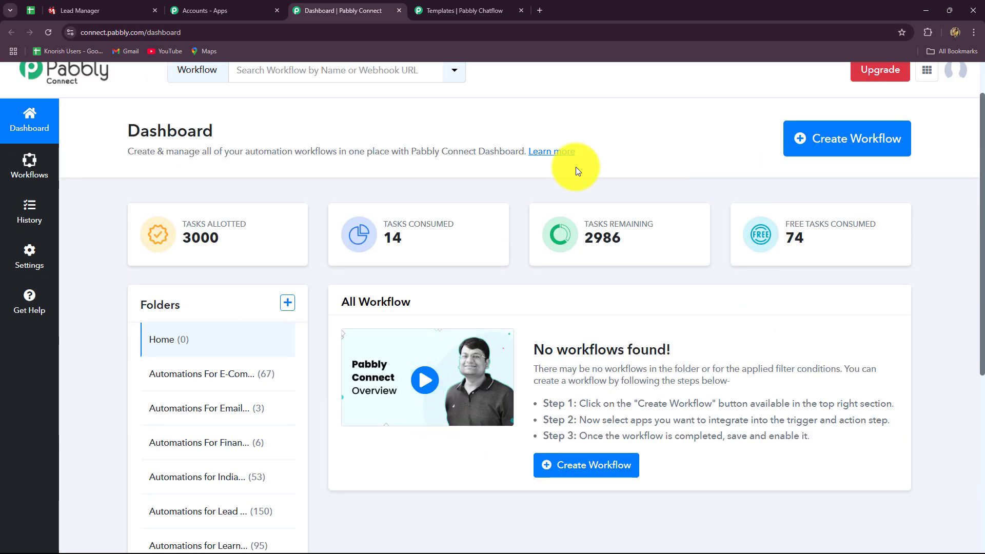
pyautogui.scroll(-1, 337, 308)
pyautogui.scroll(-1, 338, 311)
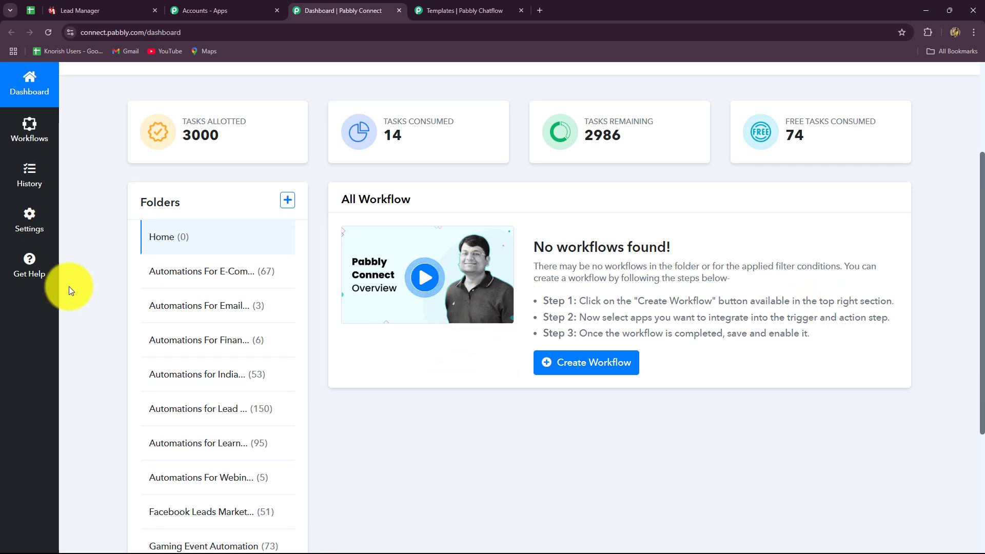
pyautogui.scroll(3, 164, 415)
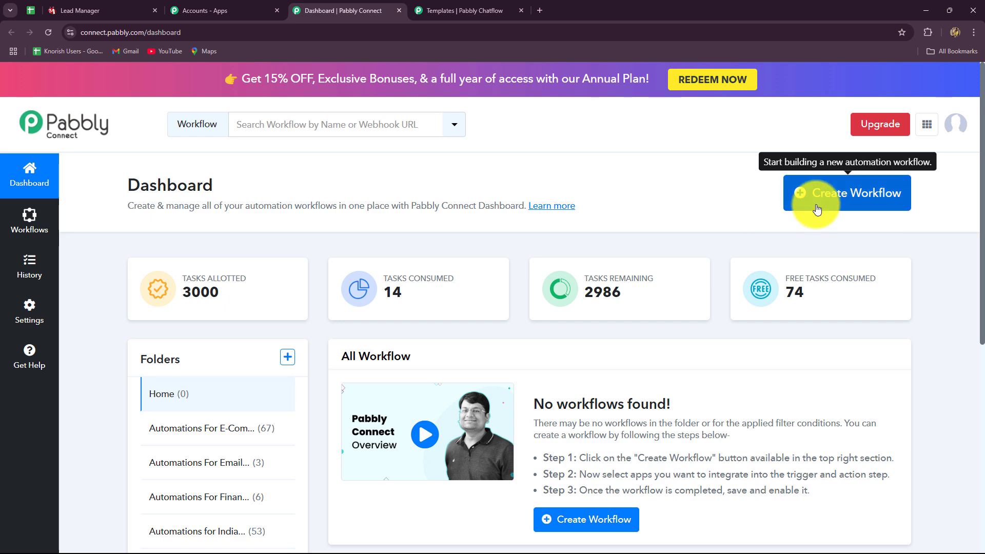
# - Create workflow 'Send WhatsApp Message to IndiaMART Leads / Enquiries for Gym Service' in folder Automations for IndiaMART Leads
pyautogui.click(817, 206)
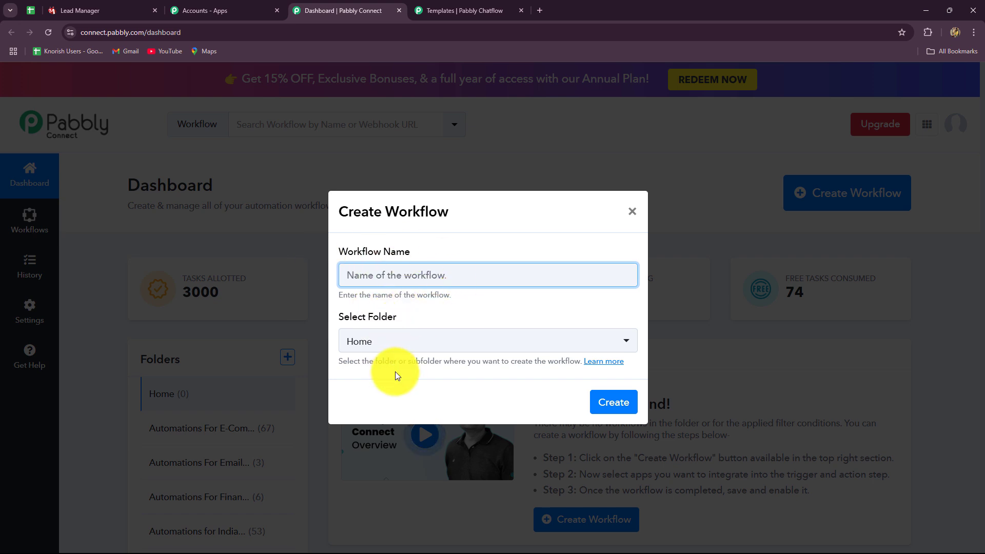
pyautogui.hotkey('ctrl', 'v')
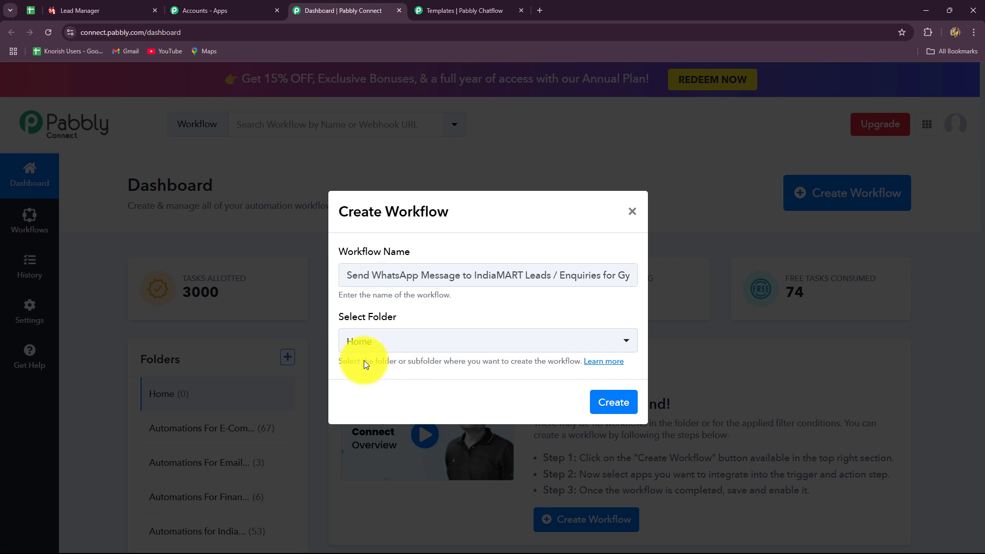
pyautogui.moveTo(348, 281); pyautogui.dragTo(651, 314)
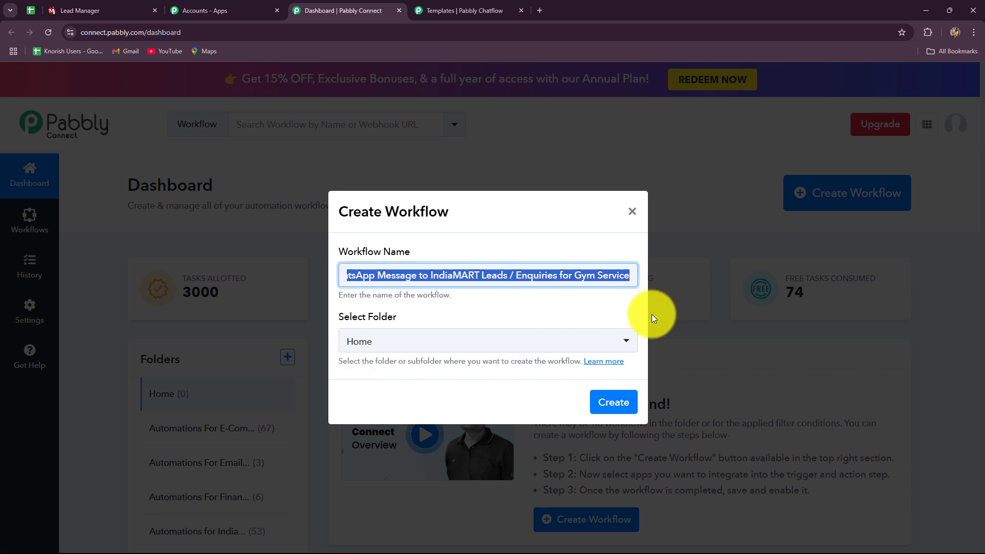
pyautogui.click(580, 316)
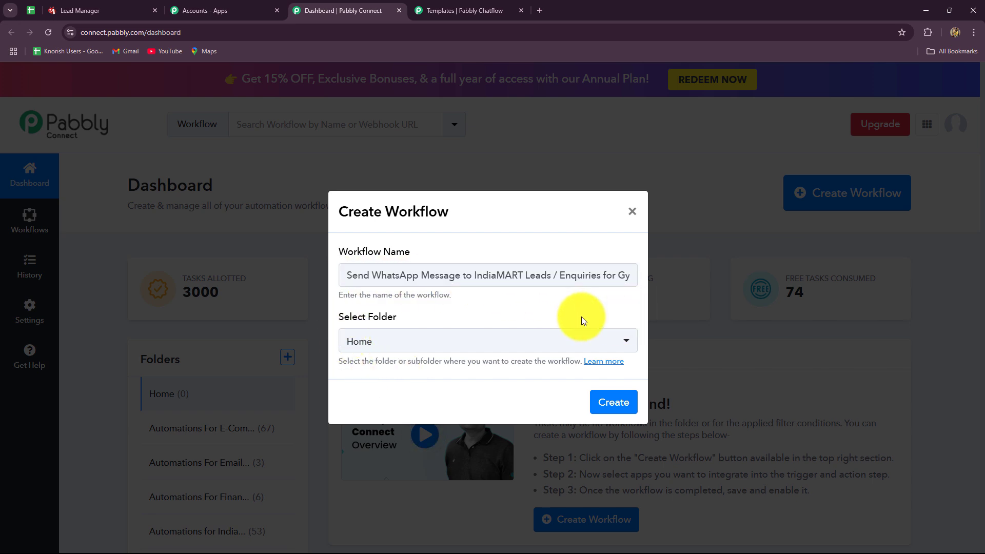
pyautogui.click(543, 348)
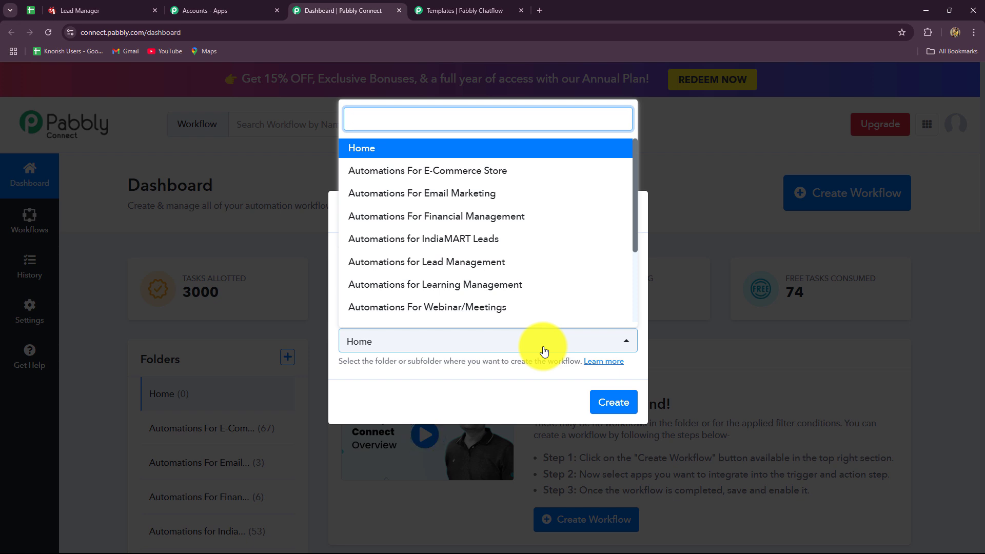
pyautogui.scroll(-3, 409, 286)
pyautogui.scroll(3, 416, 297)
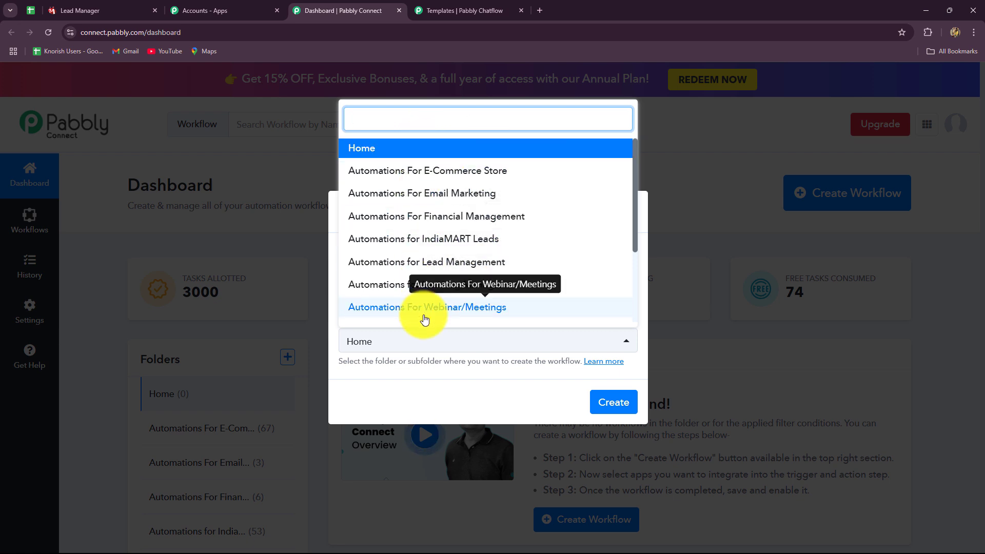
pyautogui.click(426, 239)
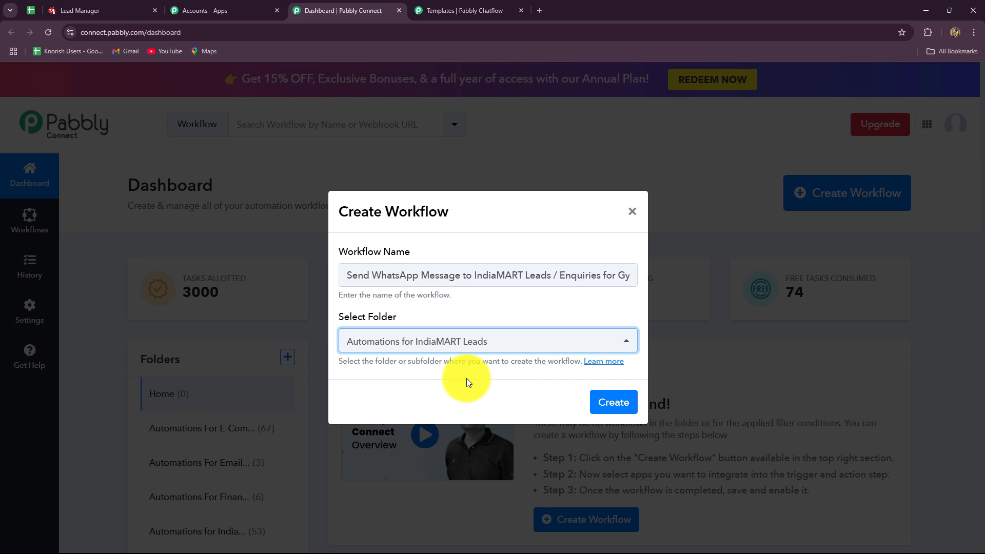
pyautogui.click(598, 404)
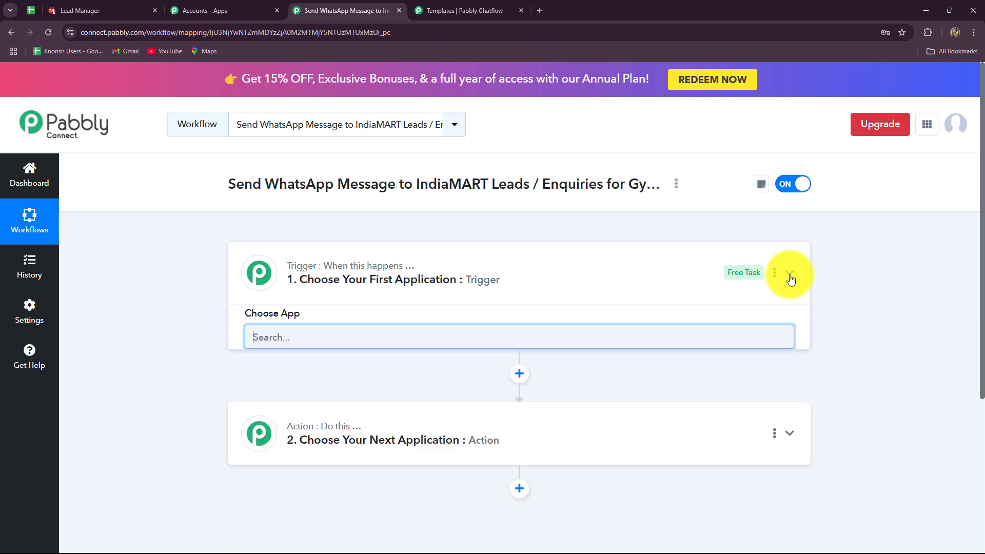
pyautogui.click(790, 275)
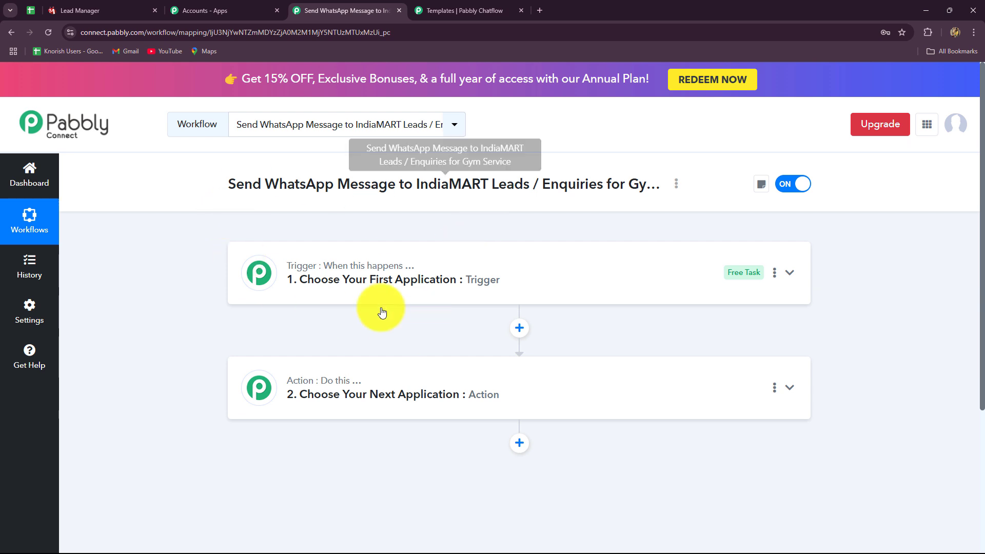
pyautogui.moveTo(295, 274)
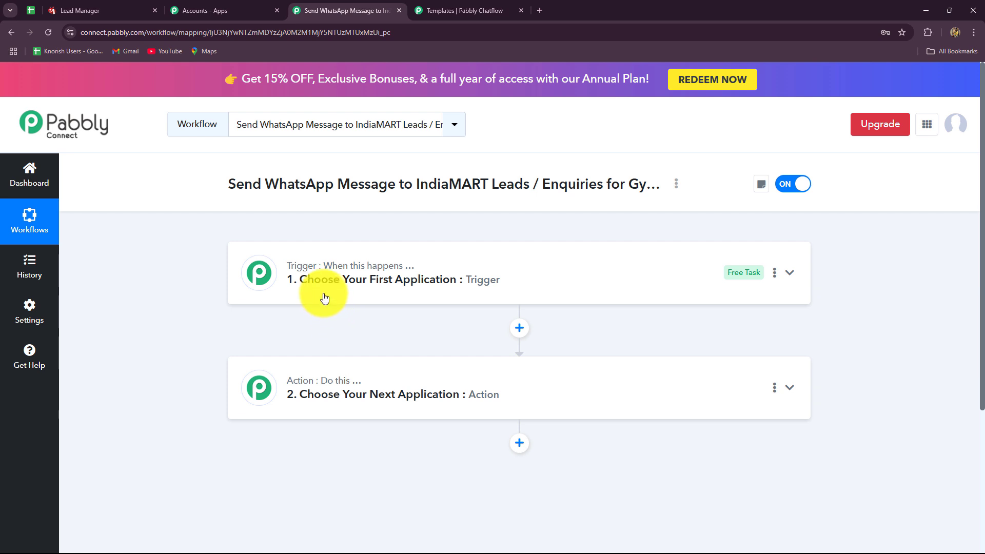
# - Search 'India' and pick IndiaMART as the trigger app
pyautogui.click(313, 269)
pyautogui.scroll(-2, 306, 284)
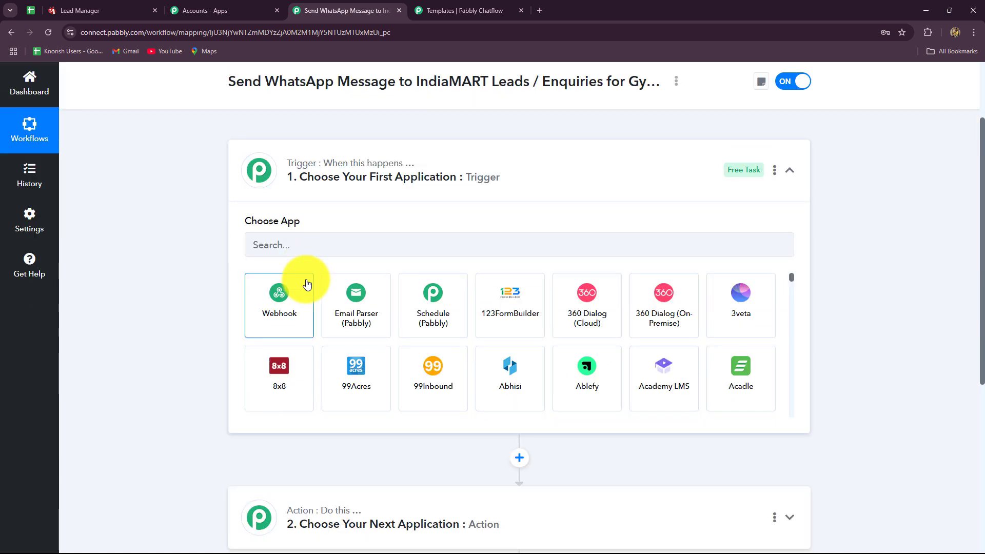
pyautogui.scroll(1, 307, 284)
pyautogui.click(304, 298)
pyautogui.press('capslock')
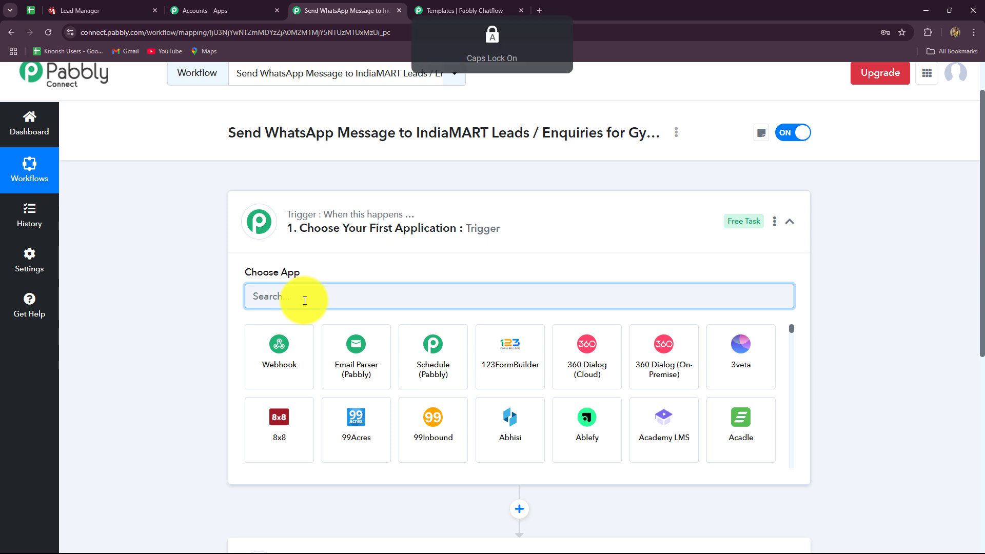
pyautogui.write('India')
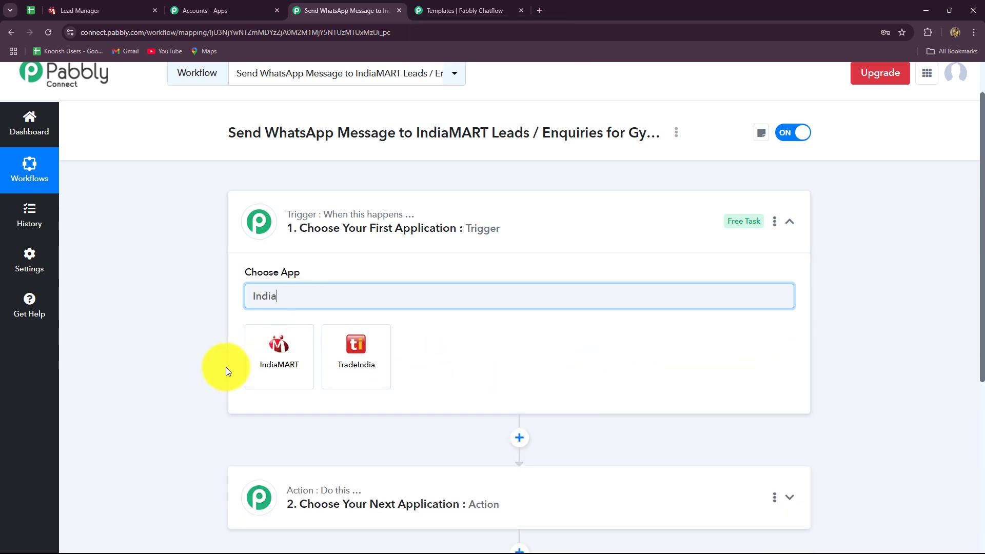
pyautogui.click(268, 368)
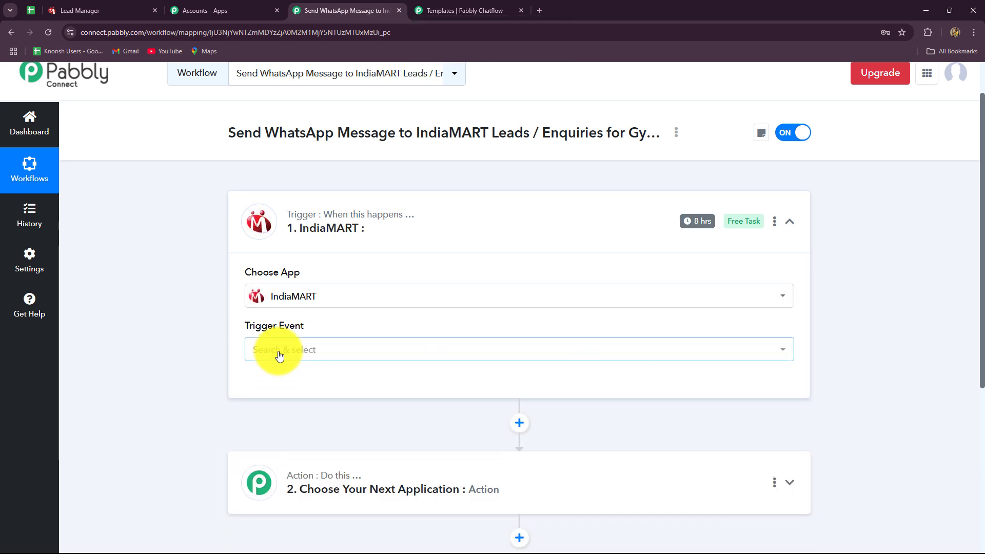
# - Set the trigger event to New Leads and reveal its webhook URL
pyautogui.click(279, 356)
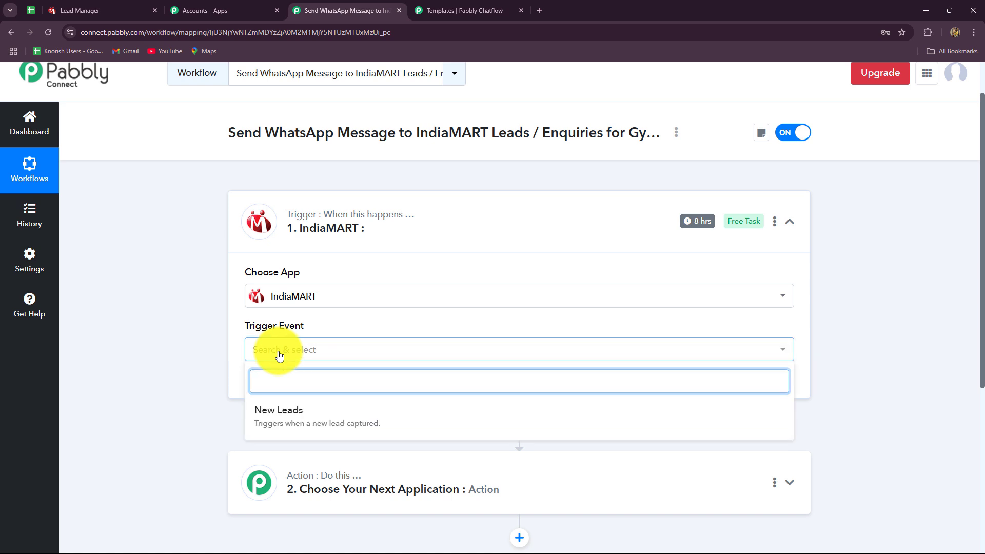
pyautogui.click(265, 413)
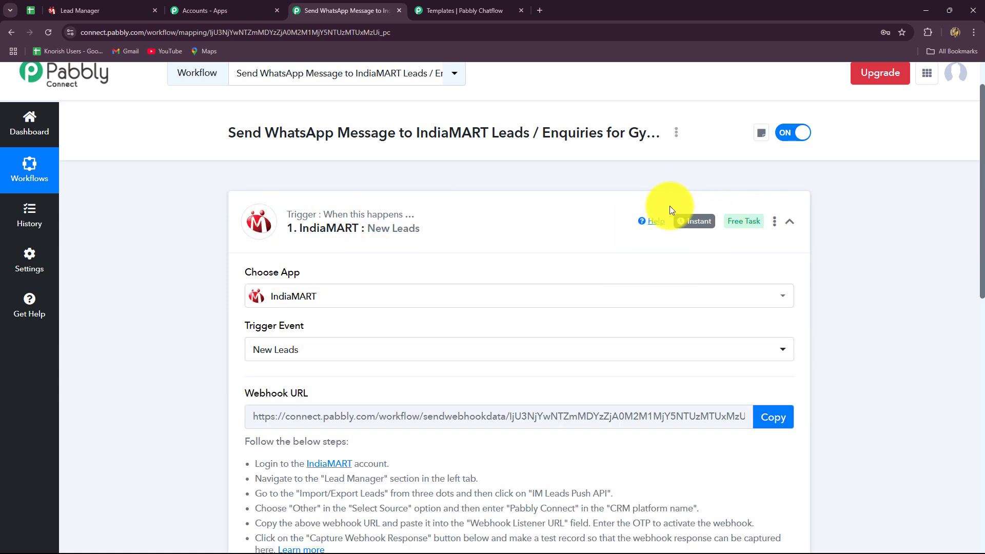
pyautogui.click(789, 221)
pyautogui.click(402, 230)
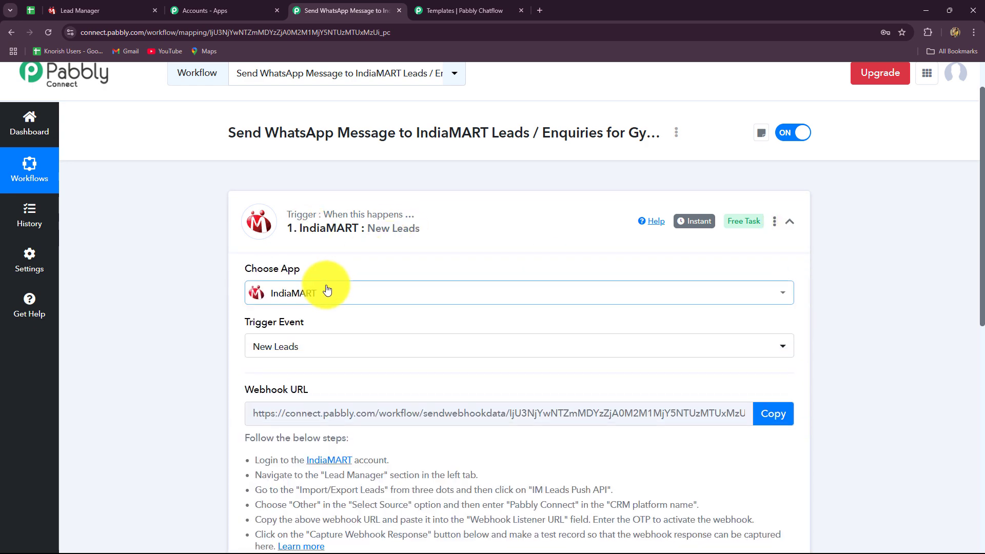
pyautogui.scroll(-3, 219, 324)
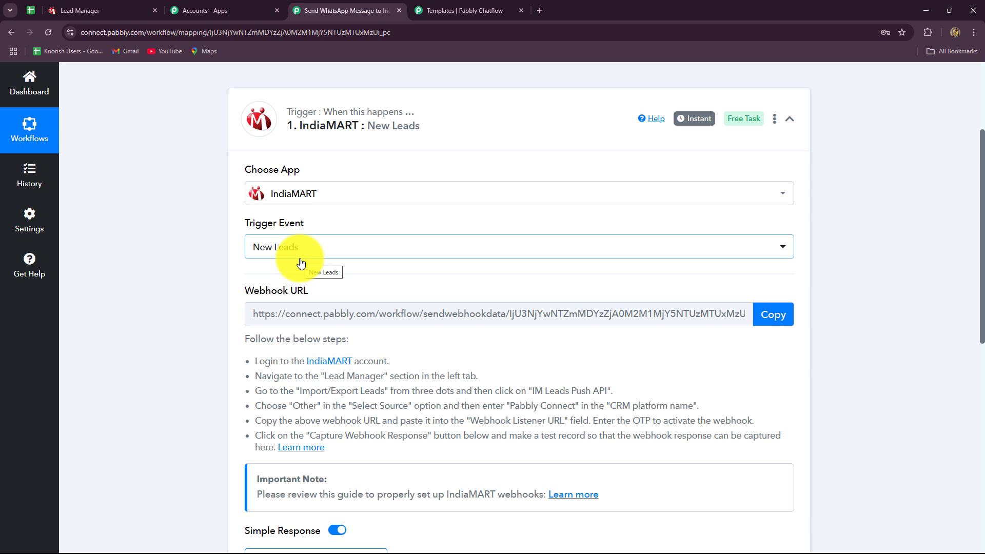
pyautogui.scroll(-2, 301, 263)
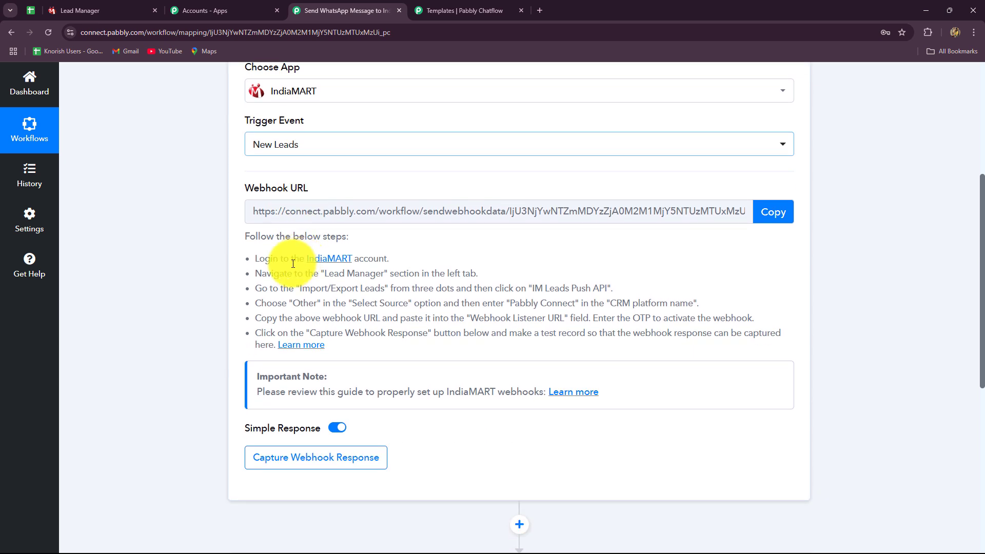
# - Review the webhook setup instructions, then switch to the IndiaMART Lead Manager tab
pyautogui.click(113, 10)
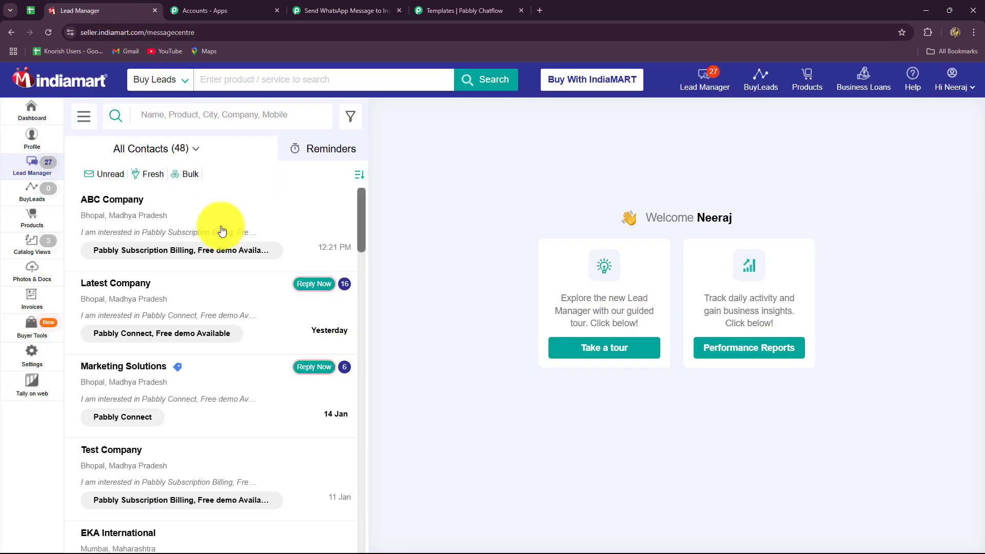
pyautogui.click(323, 9)
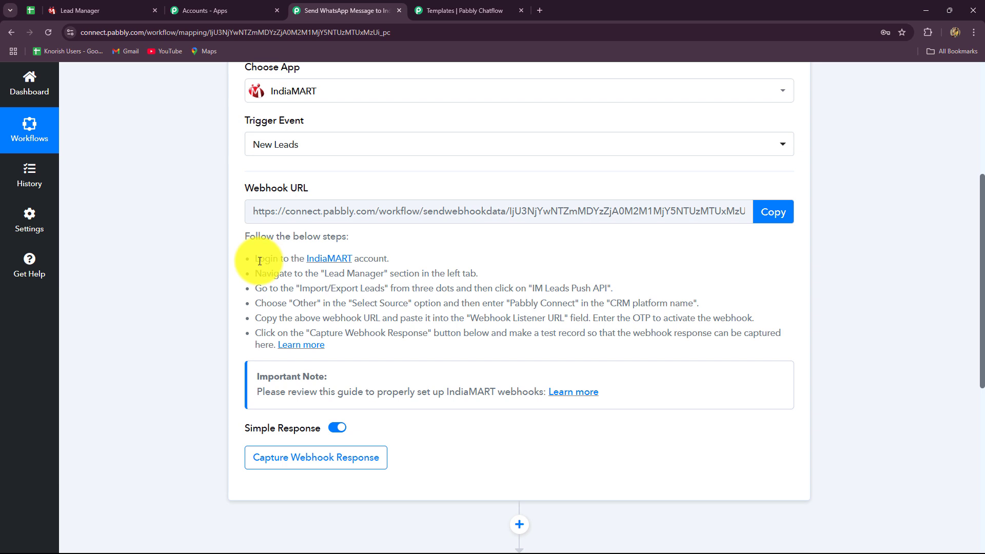
pyautogui.moveTo(260, 261); pyautogui.dragTo(499, 342)
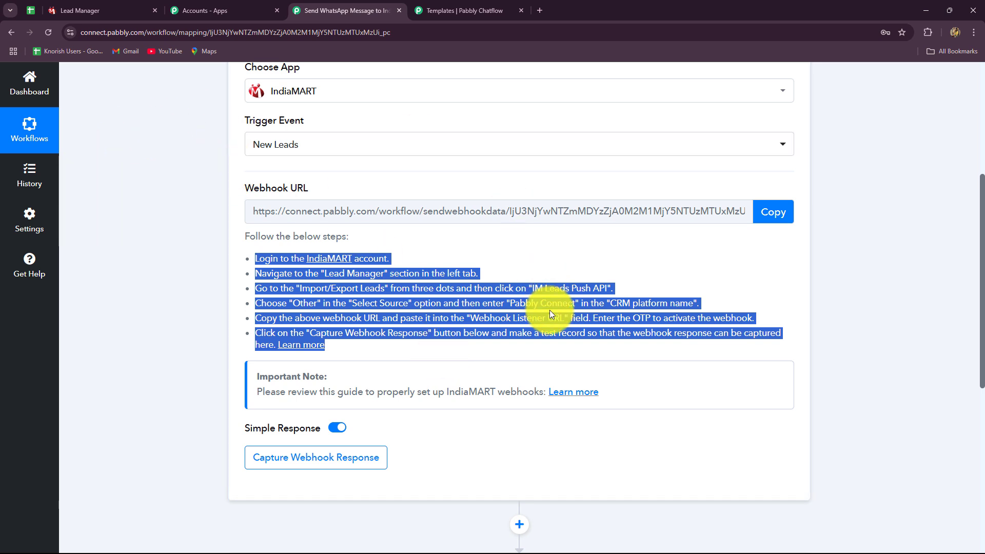
pyautogui.click(604, 255)
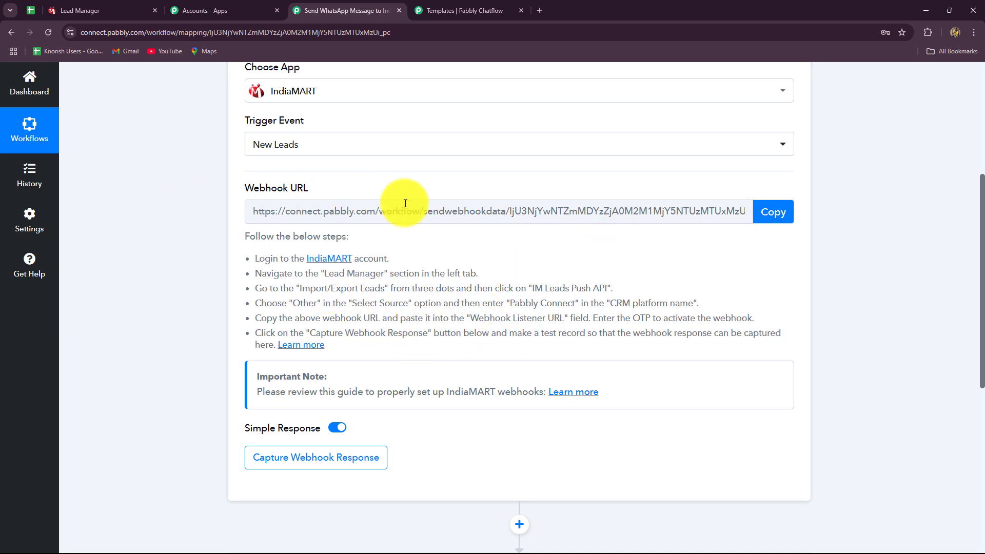
pyautogui.click(95, 11)
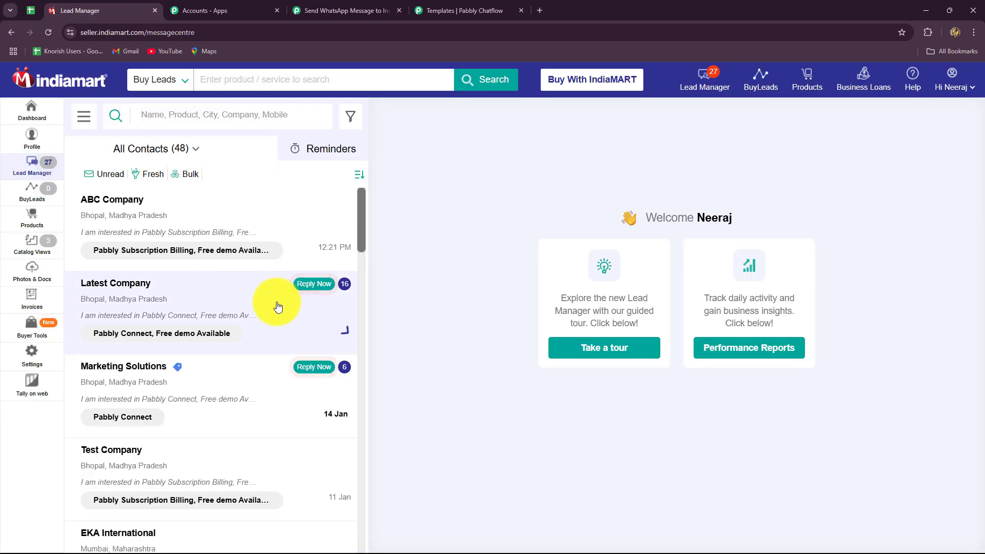
# - Copy the New Leads webhook URL and return to the IndiaMART Lead Manager tab
pyautogui.click(311, 4)
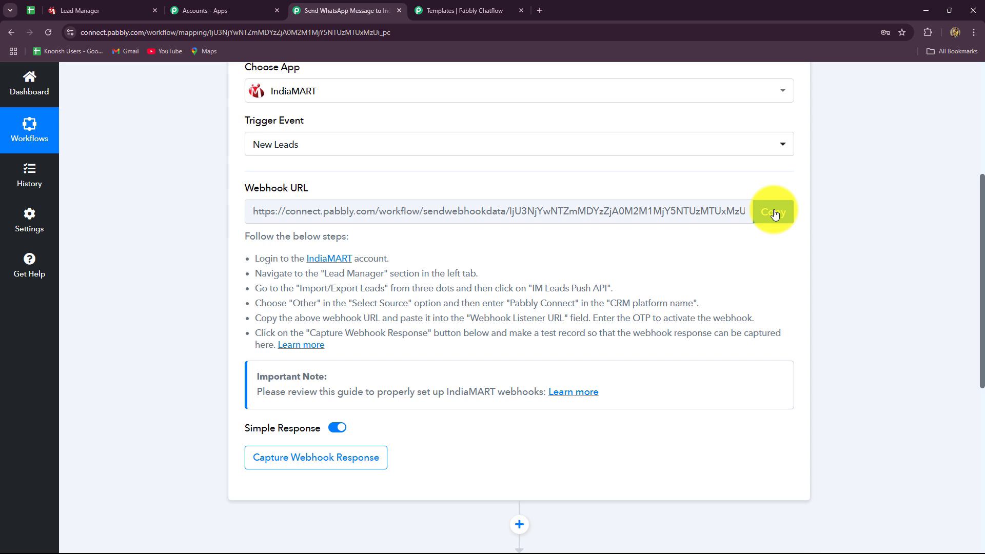
pyautogui.click(774, 214)
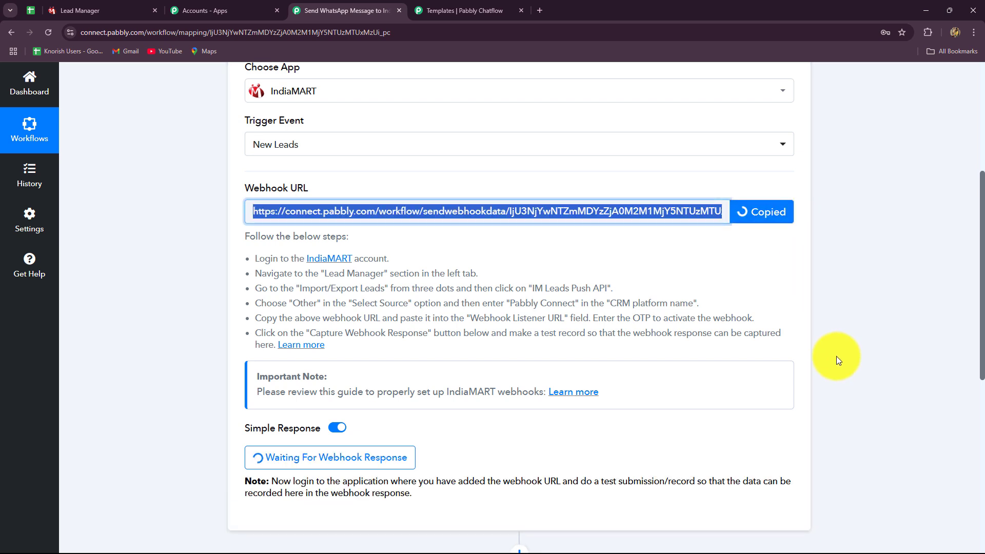
pyautogui.click(77, 7)
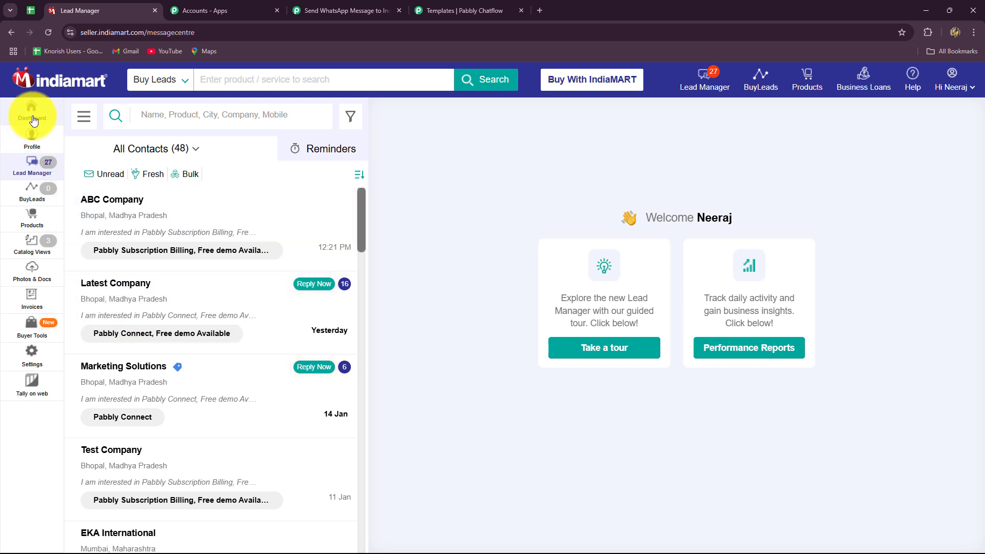
# - Open the Push API Integration page via Import / Export Leads
pyautogui.click(28, 174)
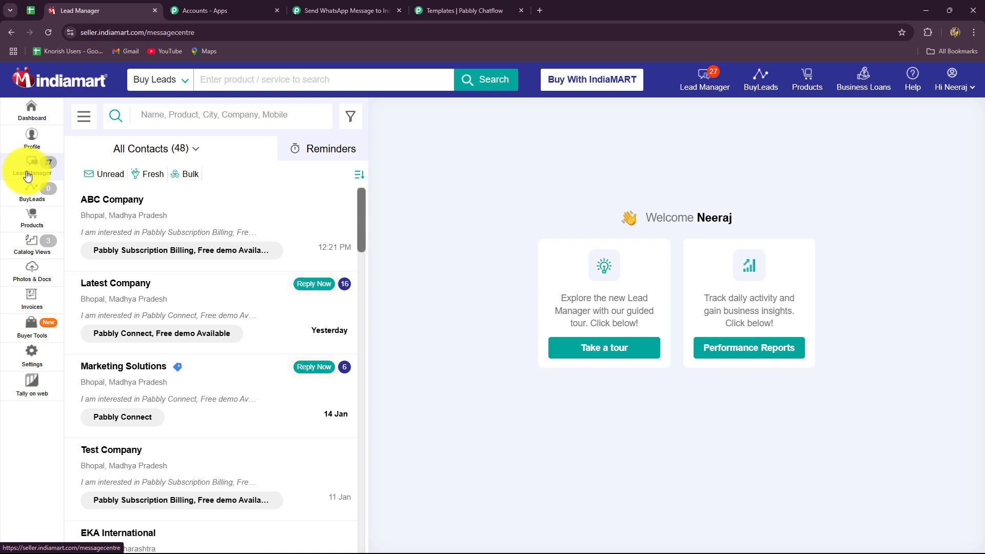
pyautogui.click(84, 125)
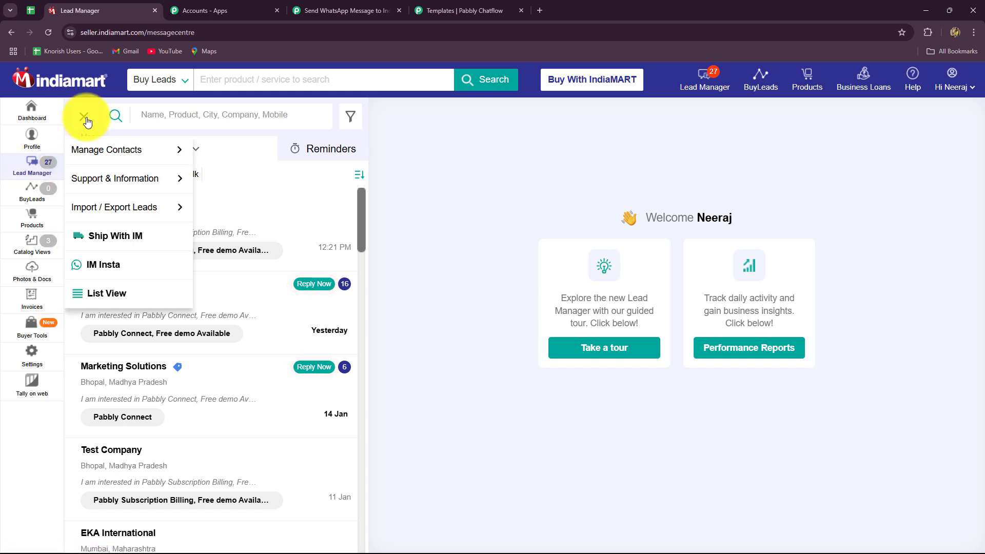
pyautogui.moveTo(173, 202)
pyautogui.moveTo(106, 209)
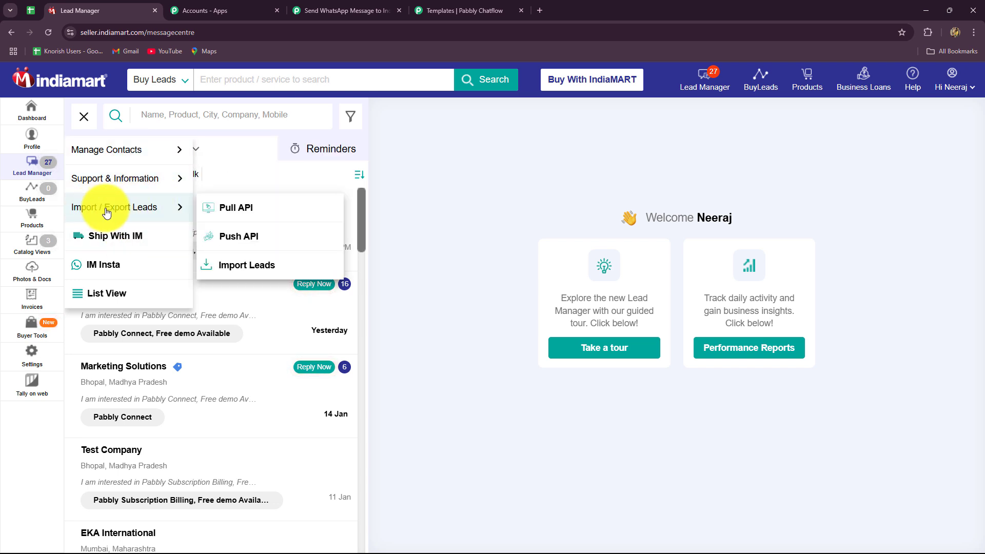
pyautogui.click(235, 244)
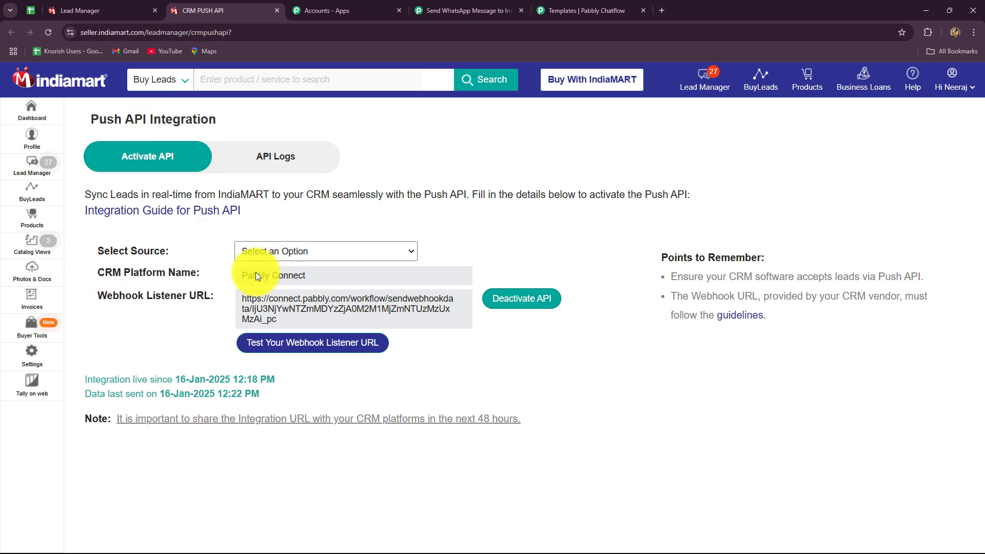
# - Deactivate the existing Pabbly Connect integration, confirming with the OTP
pyautogui.click(503, 306)
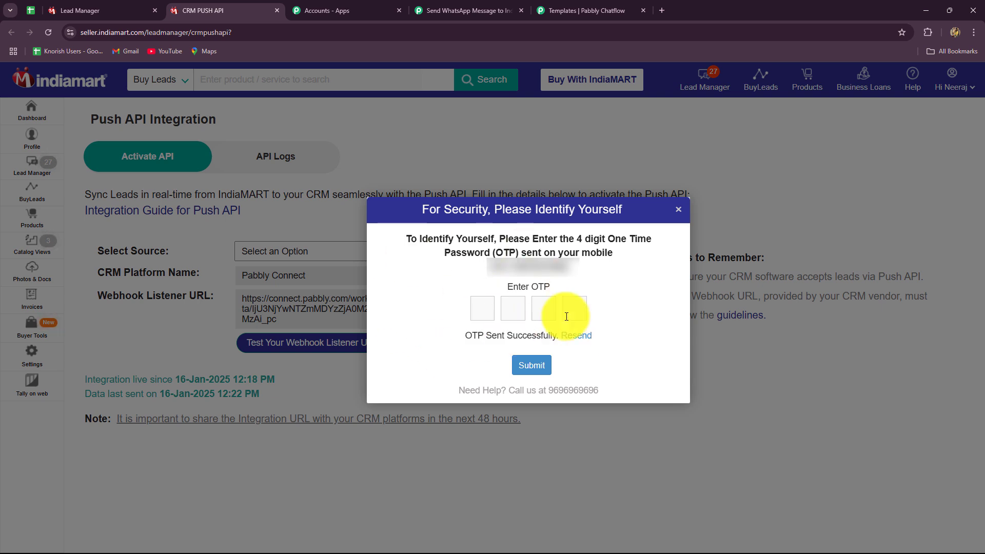
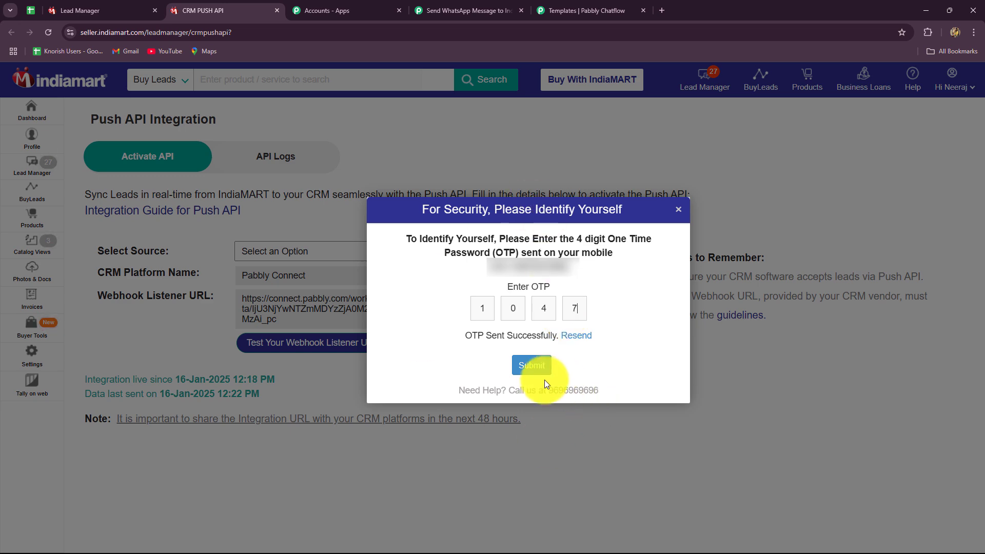
pyautogui.click(532, 365)
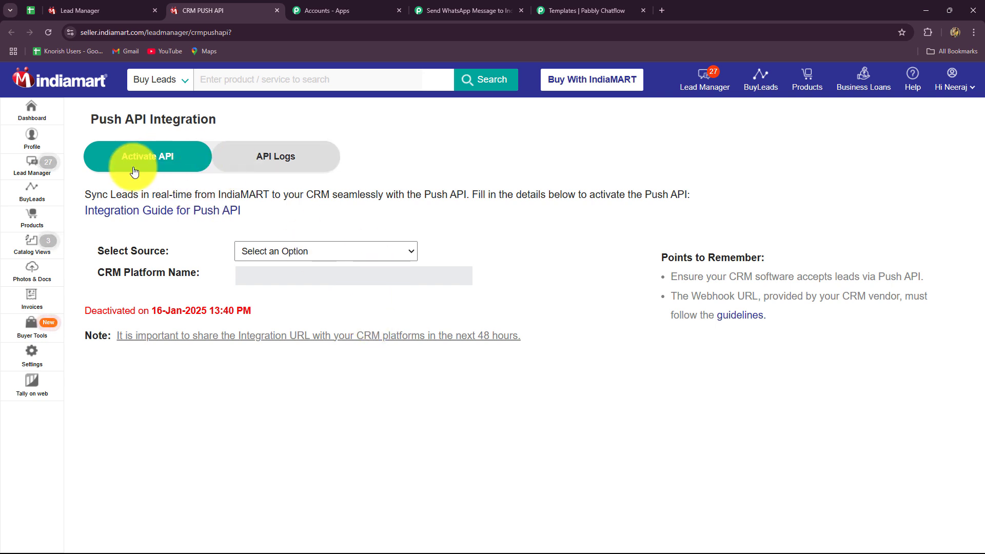
# - Set the CRM source to Other with platform name Pabbly Connect
pyautogui.click(318, 255)
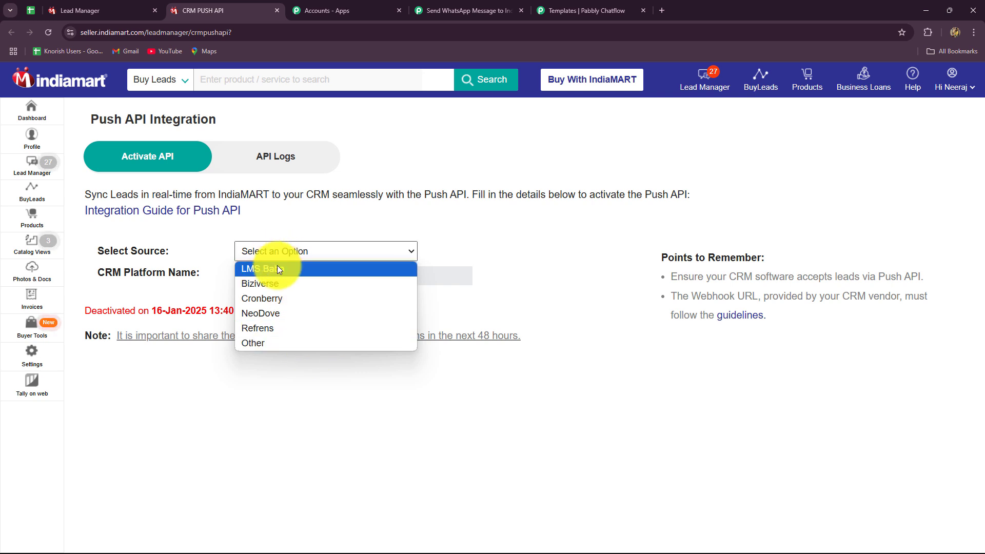
pyautogui.click(290, 343)
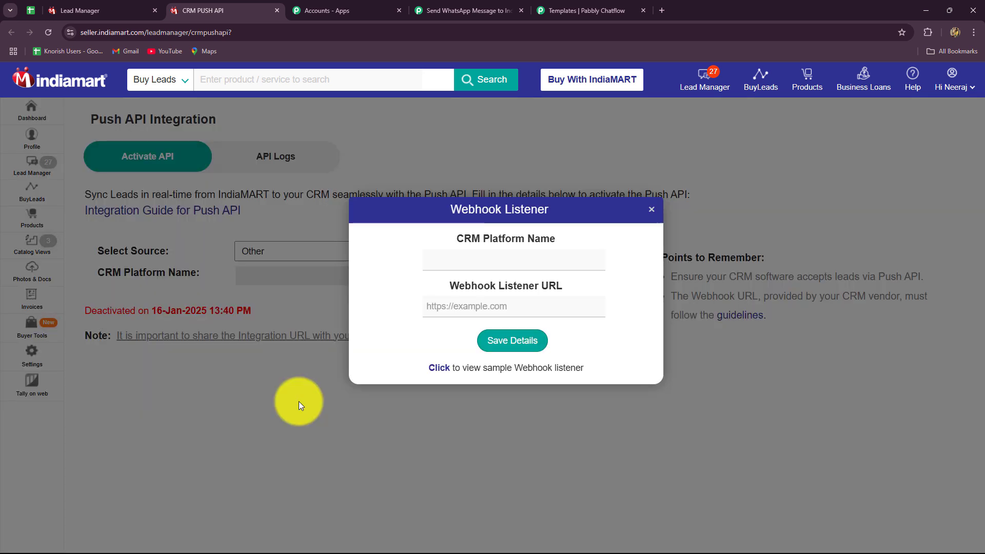
pyautogui.click(471, 258)
pyautogui.click(491, 290)
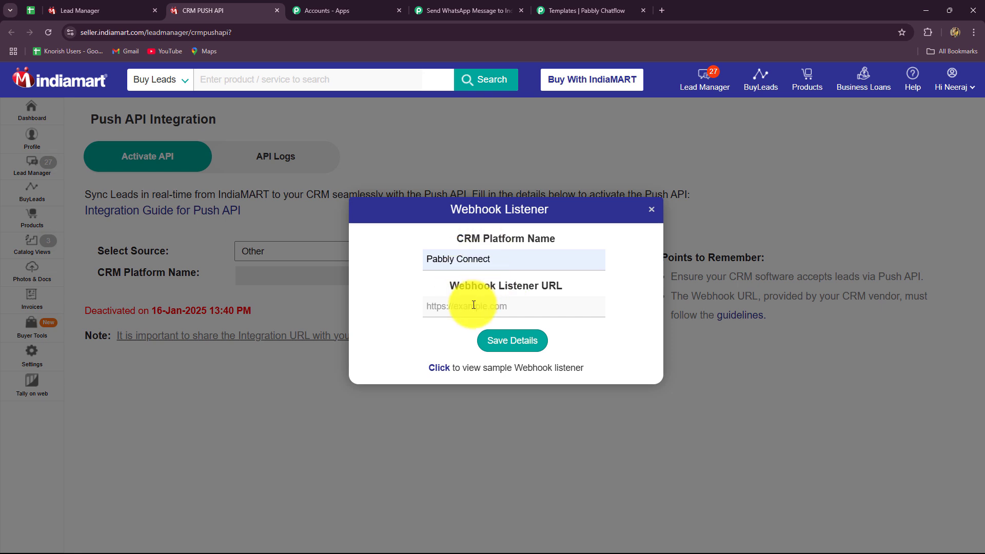
pyautogui.click(474, 305)
pyautogui.click(466, 321)
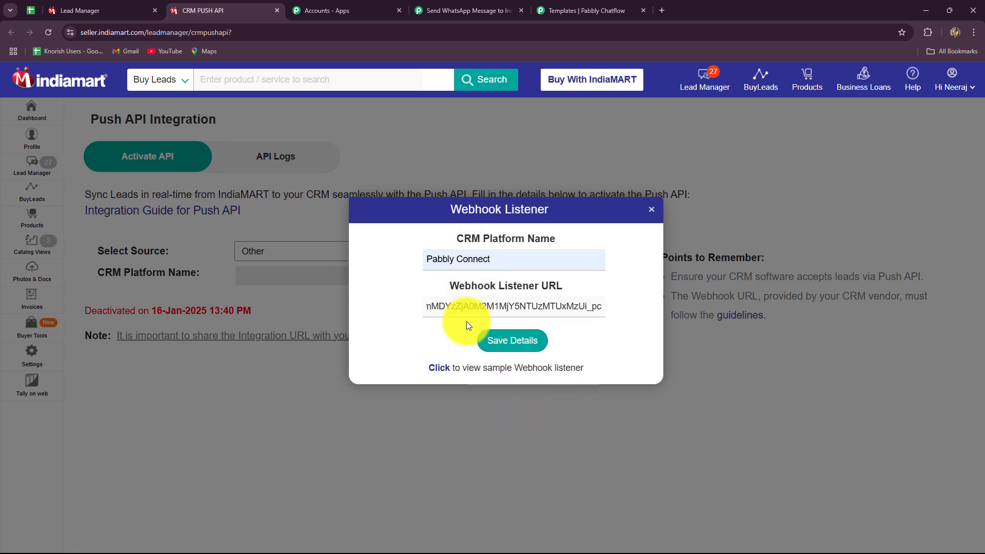
# - Paste the copied Pabbly webhook URL as the Webhook Listener URL and save details
pyautogui.click(477, 11)
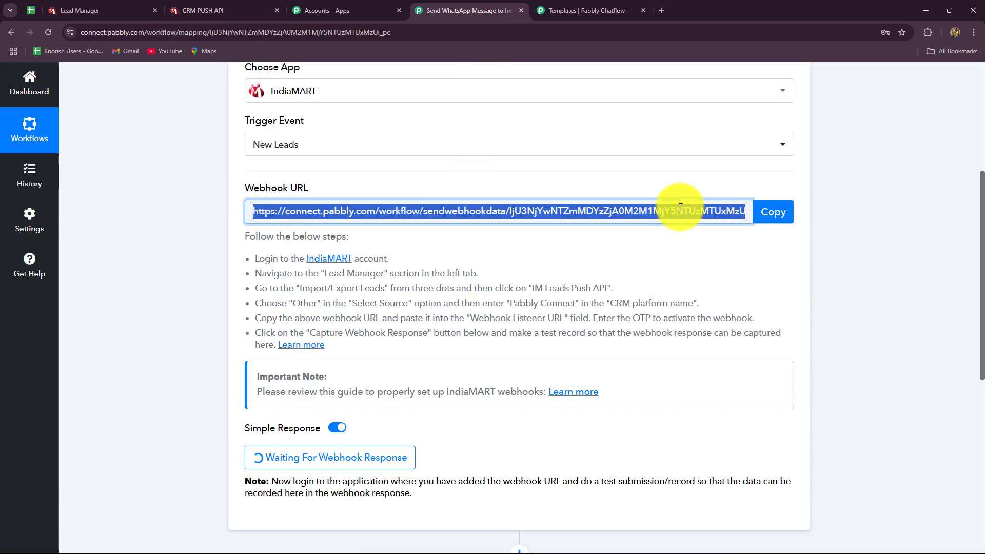
pyautogui.click(773, 212)
pyautogui.click(76, 4)
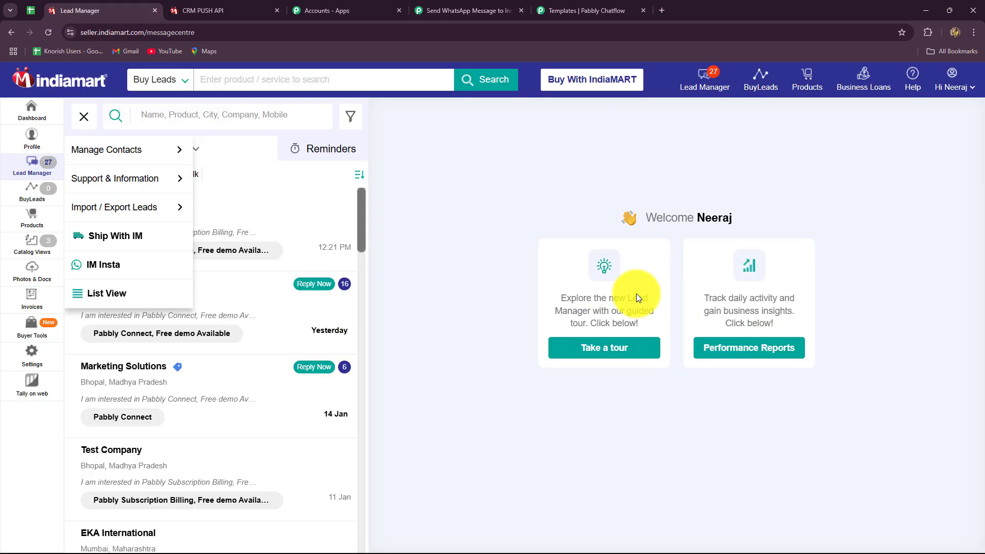
pyautogui.click(241, 5)
pyautogui.click(508, 341)
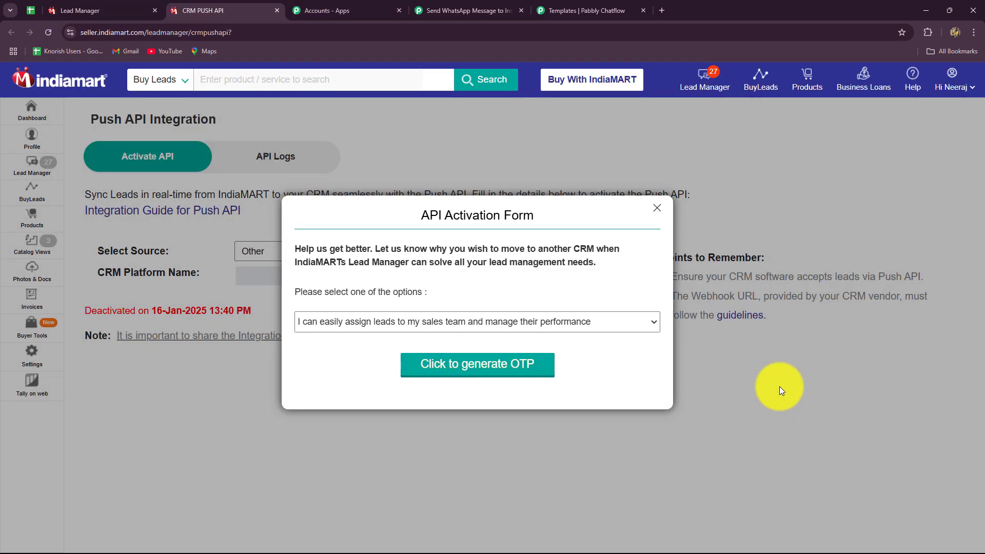
# - Keep the first reason for switching CRM and generate the activation OTP
pyautogui.click(405, 330)
pyautogui.click(405, 322)
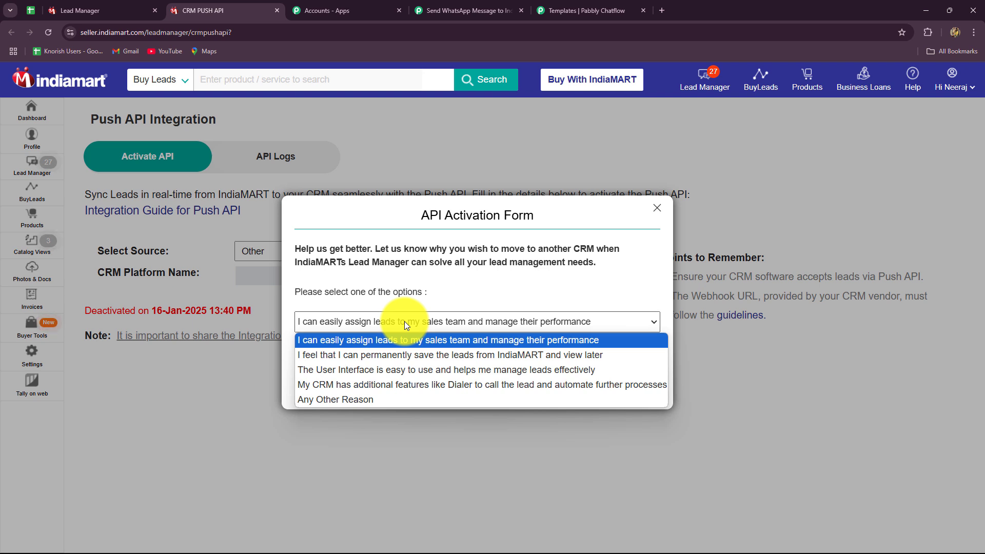
pyautogui.click(375, 342)
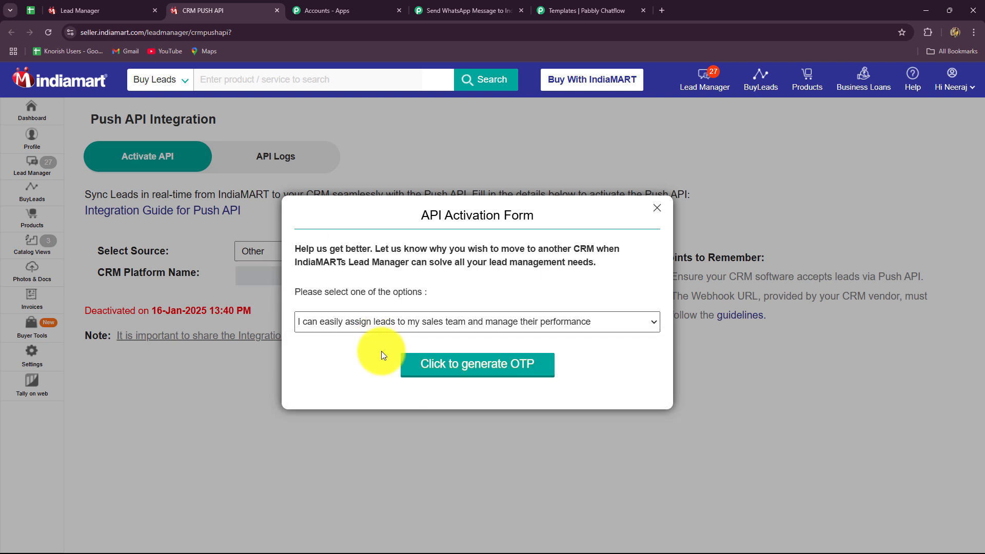
pyautogui.click(451, 365)
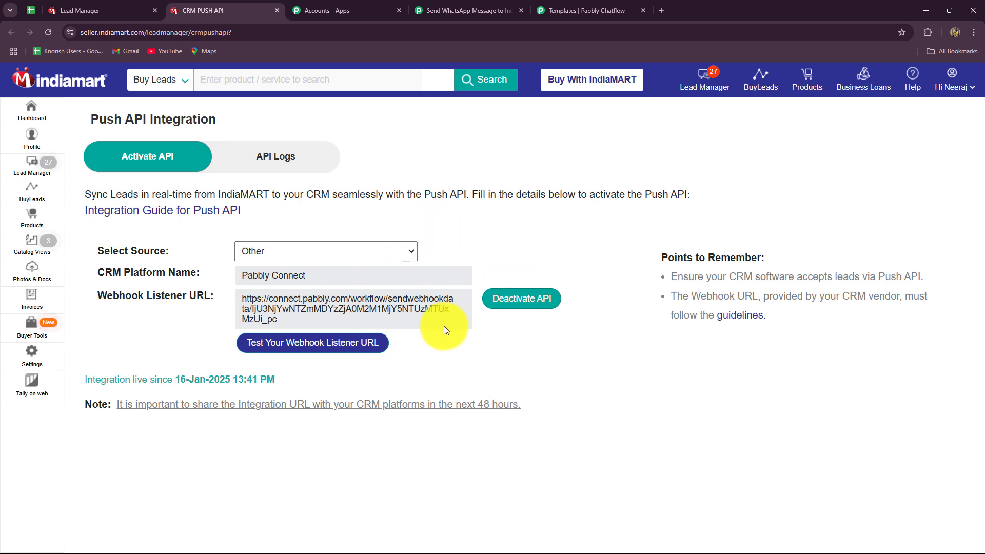
# - Check the trigger shows Waiting For Webhook Response, then Alt+Tab to the incognito IndiaMART search
pyautogui.click(457, 14)
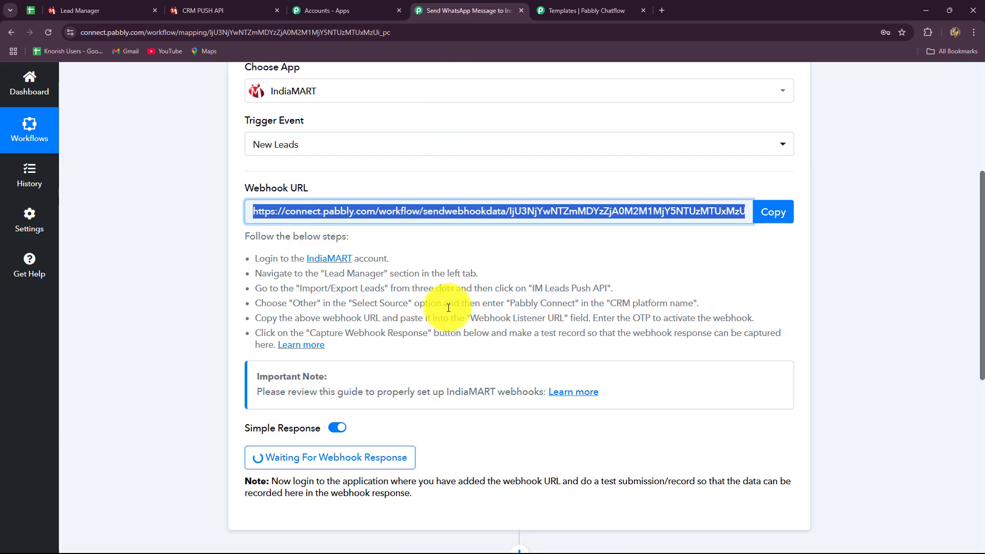
pyautogui.scroll(4, 448, 297)
pyautogui.scroll(-4, 447, 308)
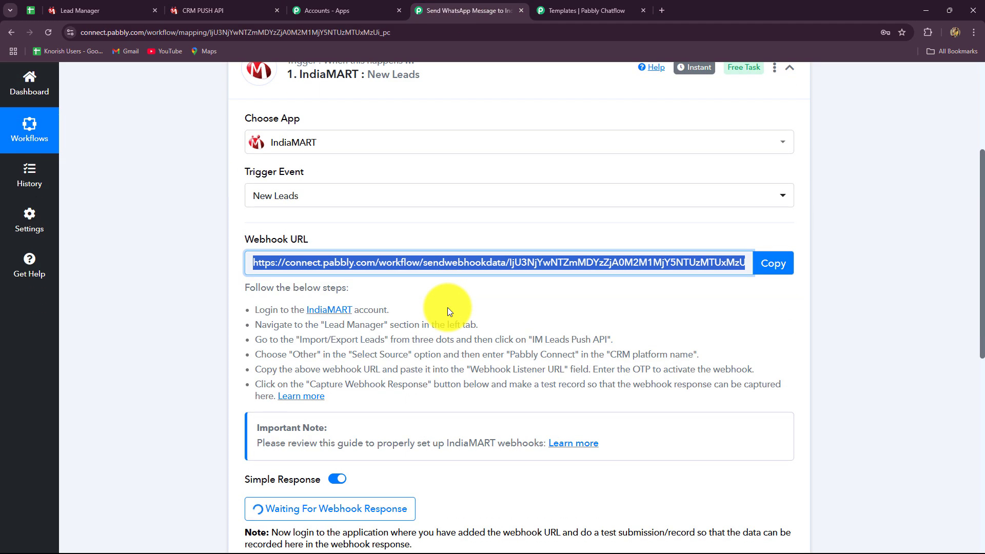
pyautogui.scroll(-4, 447, 308)
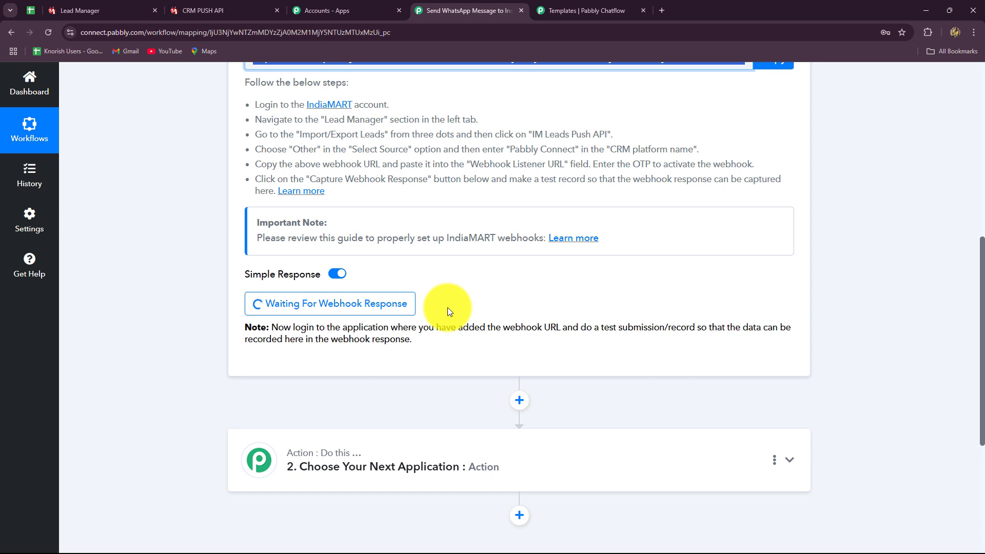
pyautogui.scroll(-2, 448, 308)
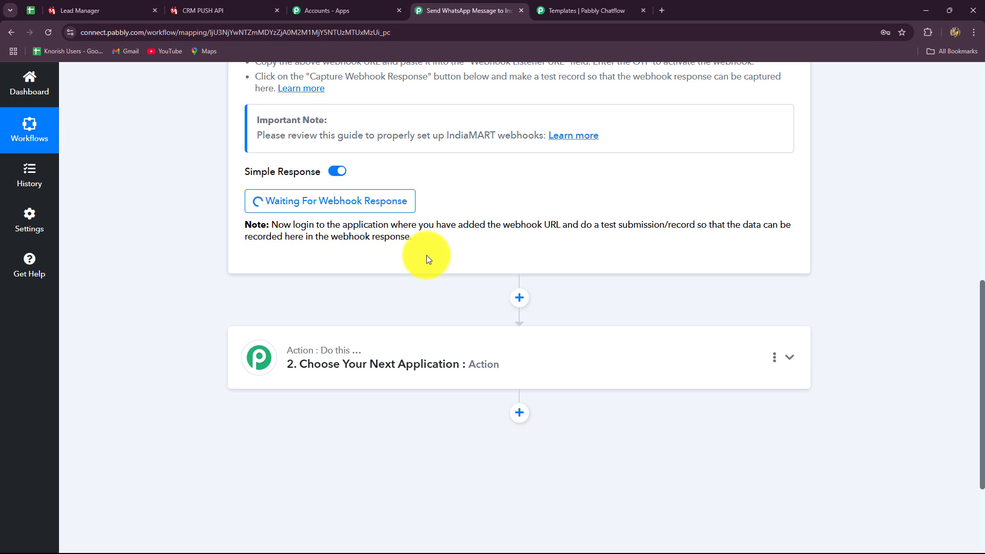
pyautogui.scroll(2, 426, 255)
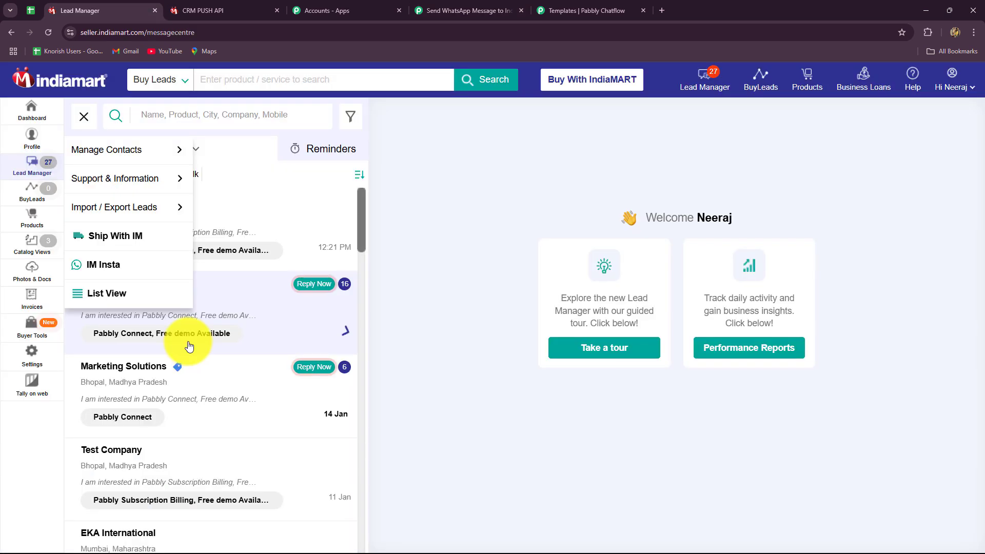
pyautogui.click(459, 10)
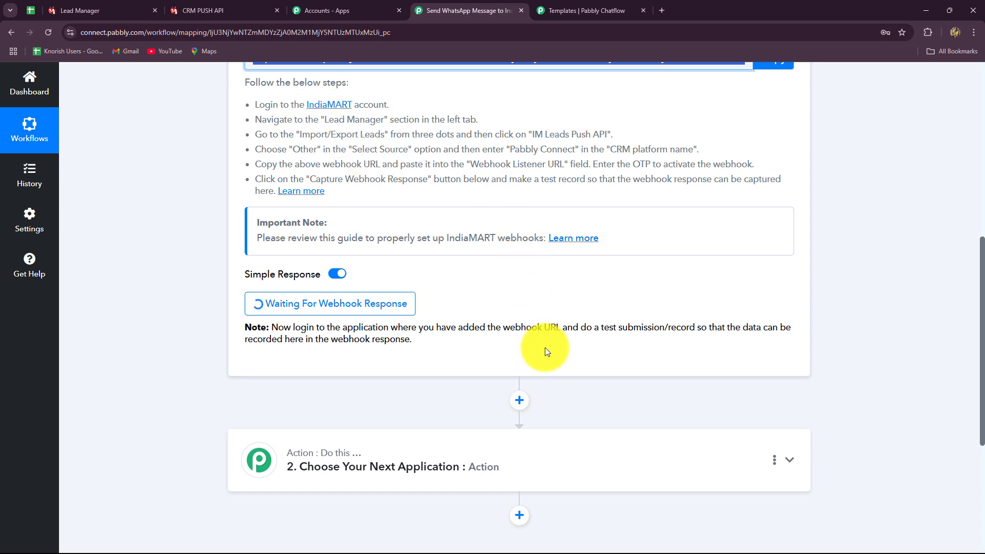
pyautogui.hotkey('alt', 'Tab')
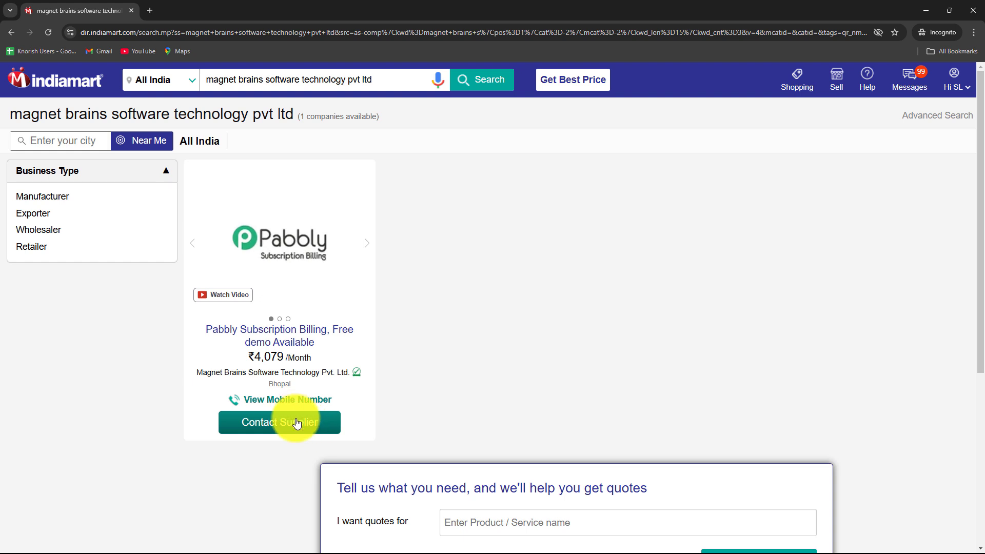
# - Start a Single User enquiry and paste the monthly-packages and annual-discount requirement
pyautogui.click(297, 424)
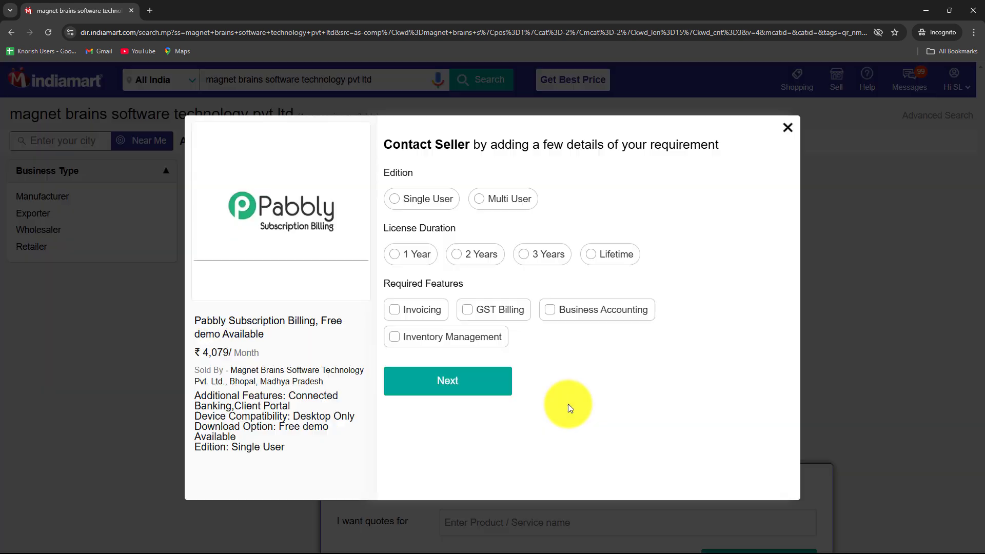
pyautogui.click(408, 201)
pyautogui.click(438, 390)
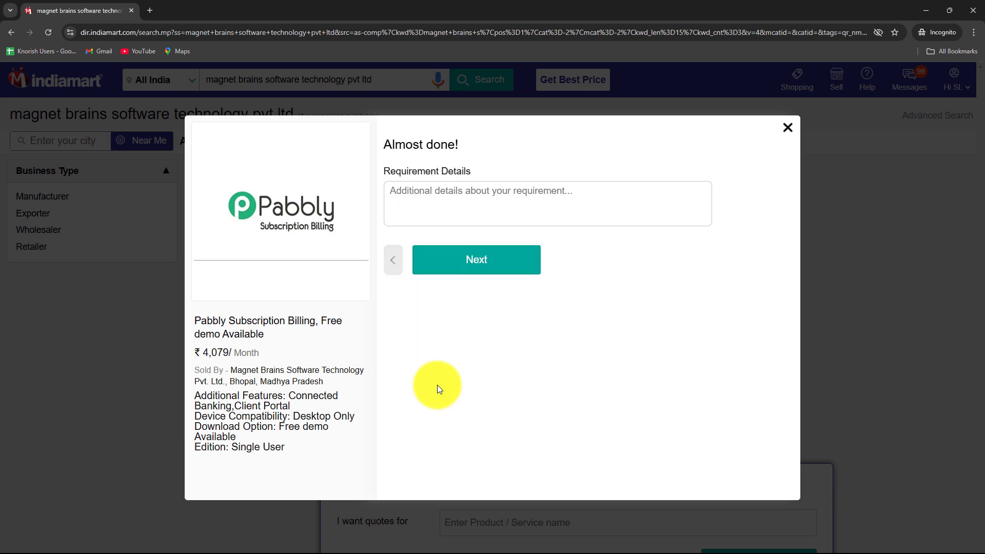
pyautogui.click(428, 203)
pyautogui.hotkey('ctrl', 'v')
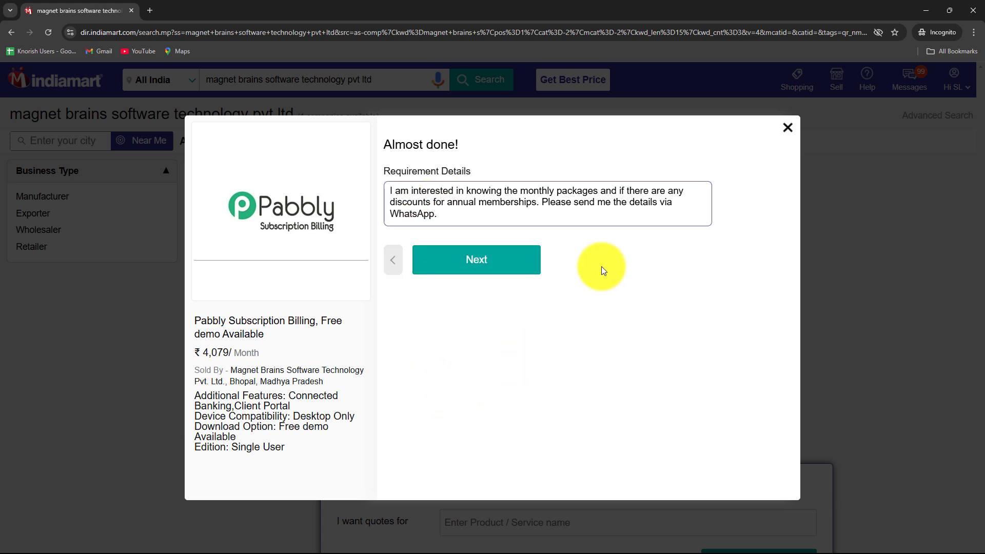
pyautogui.click(616, 307)
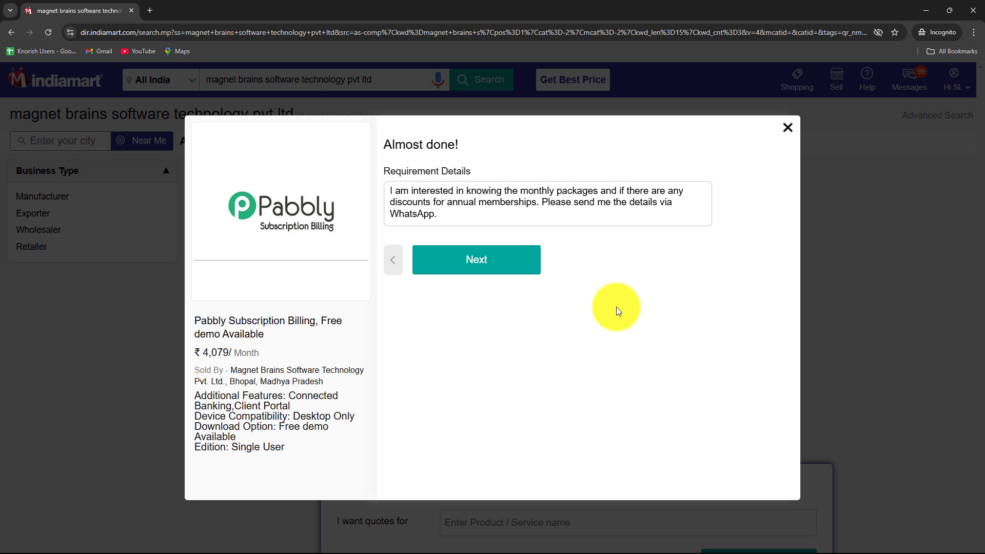
# - Submit the enquiry, then close the thank-you dialog and the incognito window
pyautogui.click(477, 260)
pyautogui.click(475, 257)
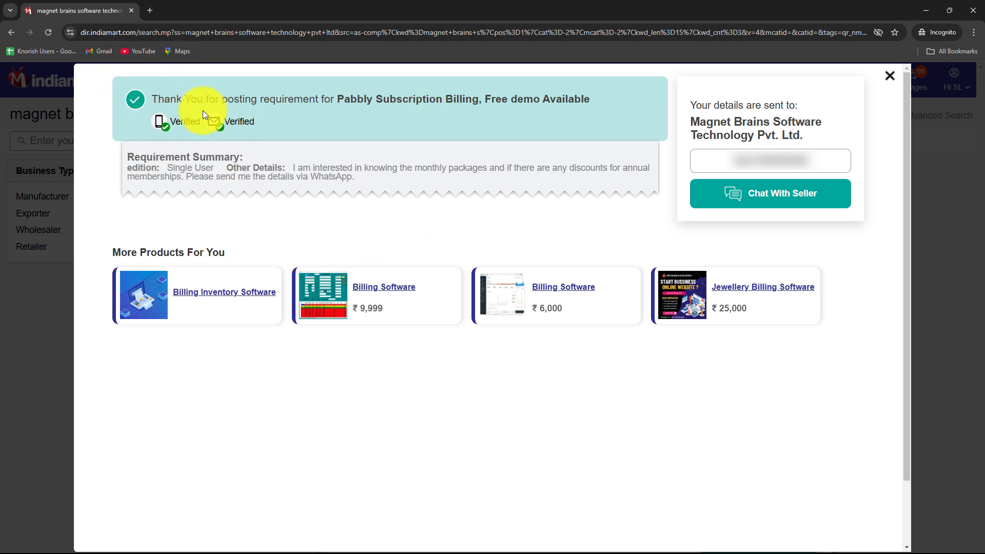
pyautogui.click(891, 78)
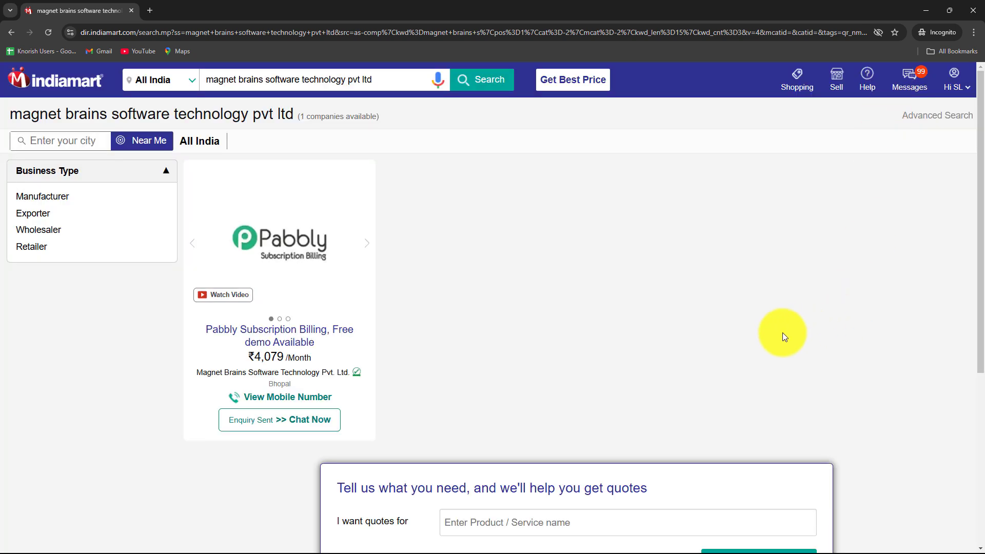
pyautogui.click(925, 10)
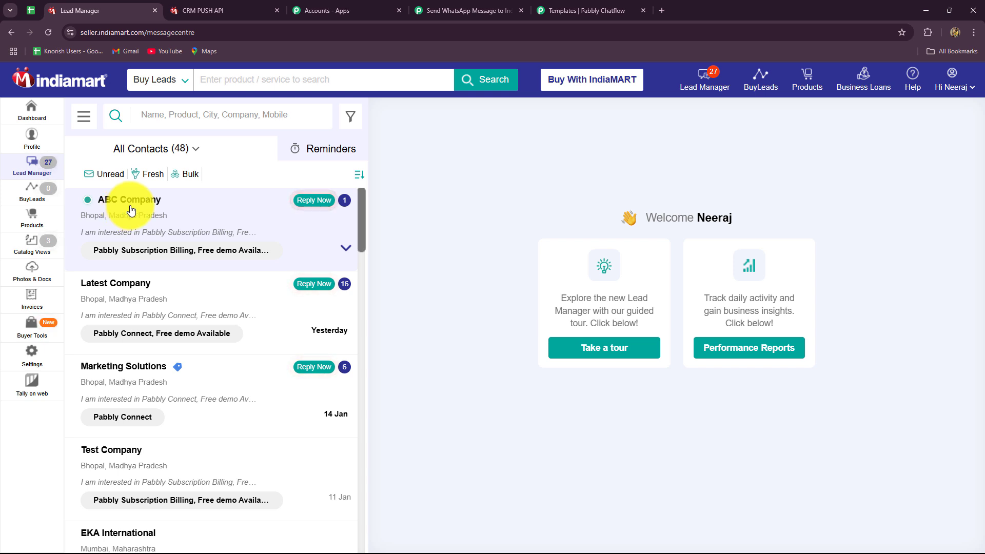
# - Open the new ABC Company lead in IndiaMART's Lead Manager, then return to the Pabbly workflow's captured Response A
pyautogui.click(127, 204)
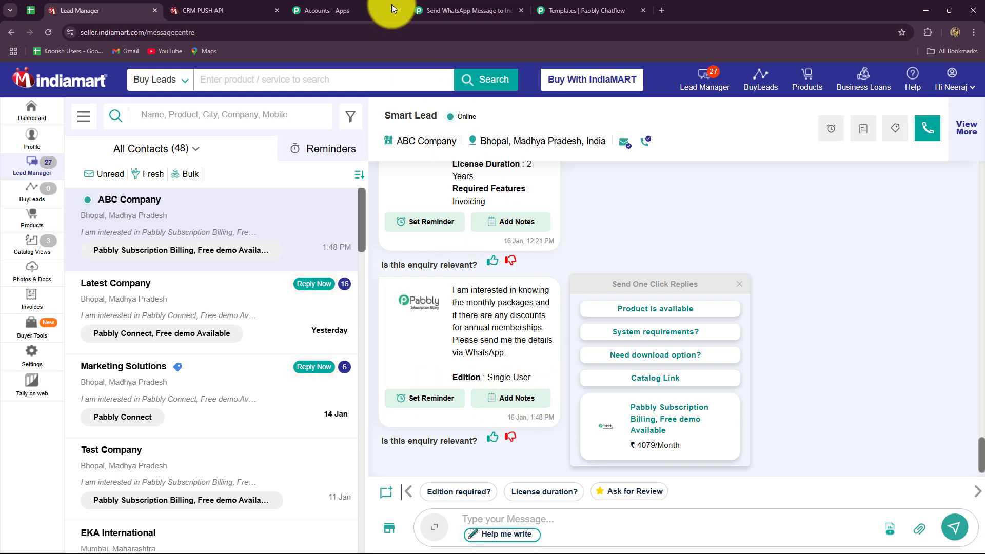
pyautogui.click(432, 9)
# - Inspect the captured STATUS, unique query ID, subject, sender state and sender name fields
pyautogui.scroll(-4, 163, 259)
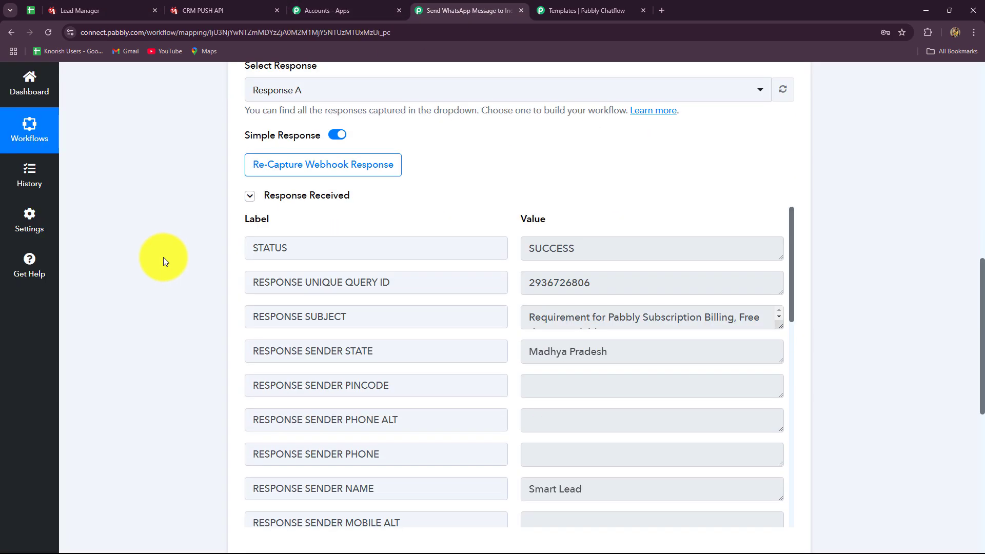
pyautogui.scroll(-2, 163, 257)
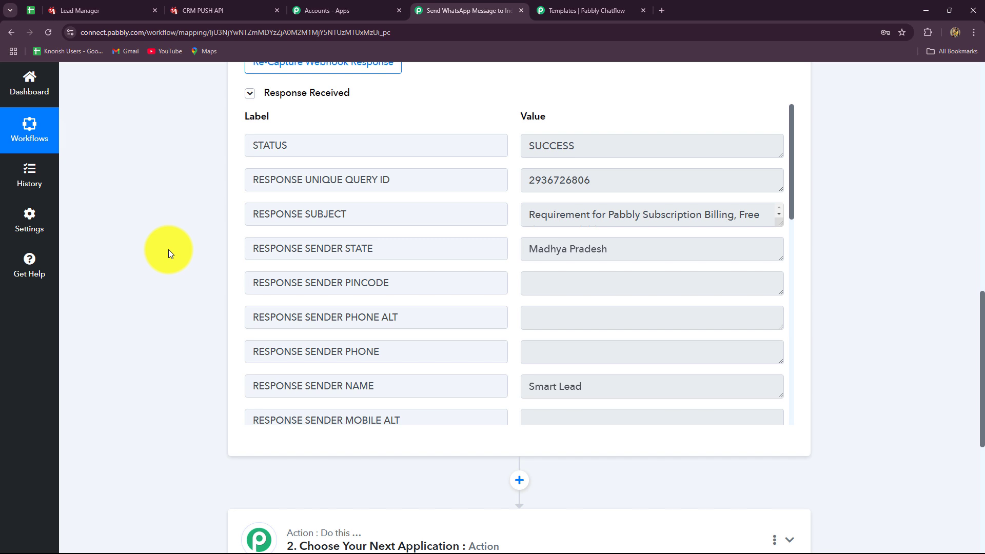
pyautogui.doubleClick(565, 146)
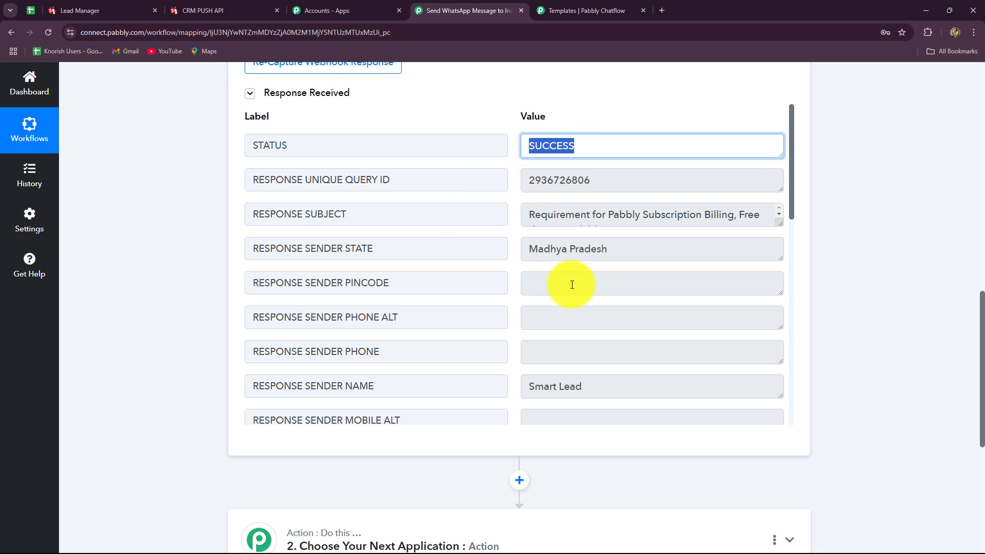
pyautogui.doubleClick(599, 179)
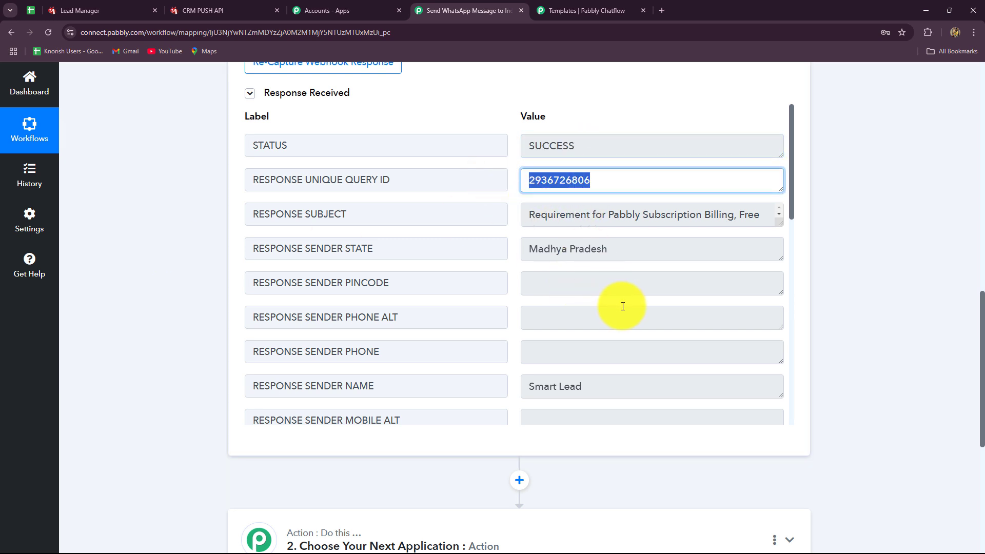
pyautogui.moveTo(525, 214); pyautogui.dragTo(708, 255)
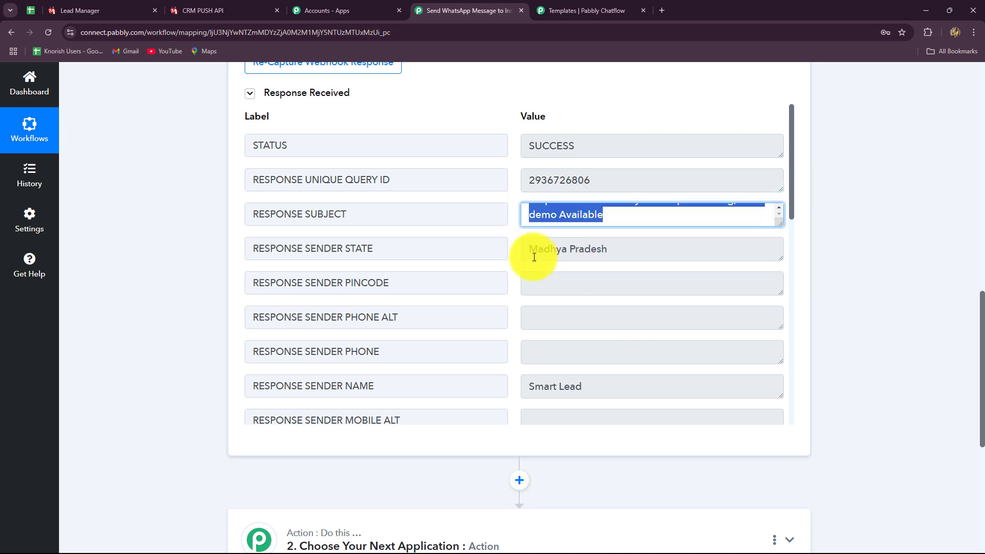
pyautogui.moveTo(527, 248); pyautogui.dragTo(607, 352)
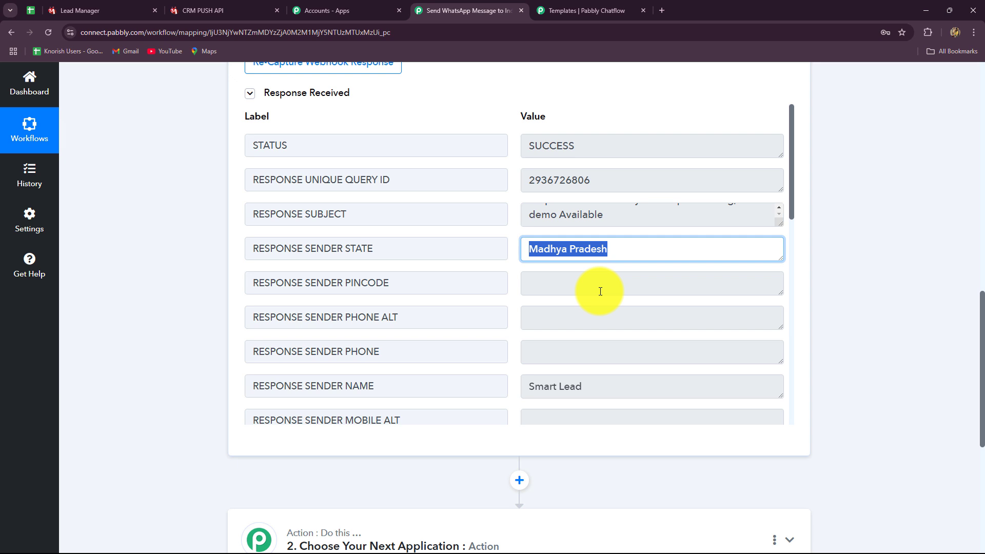
pyautogui.moveTo(521, 390); pyautogui.dragTo(641, 402)
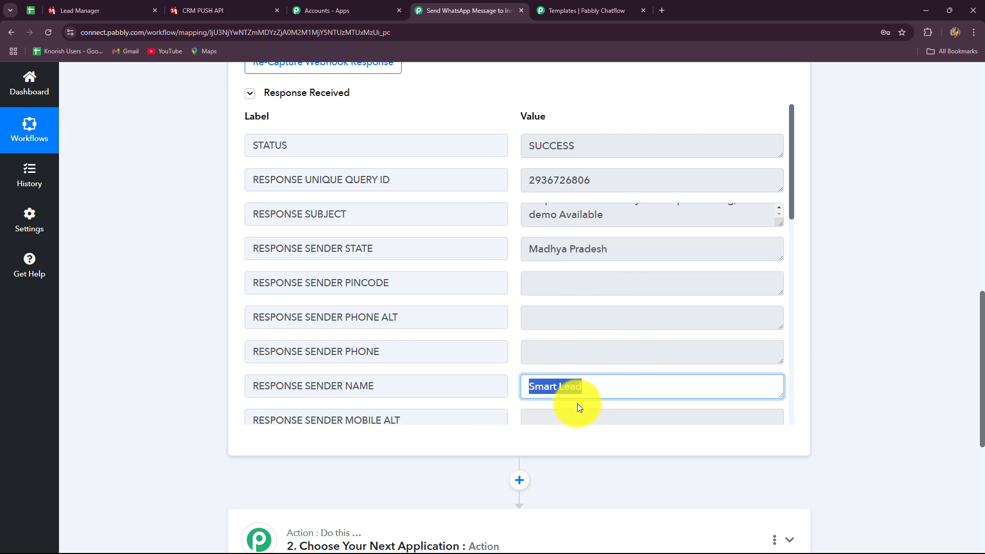
pyautogui.scroll(-10, 636, 303)
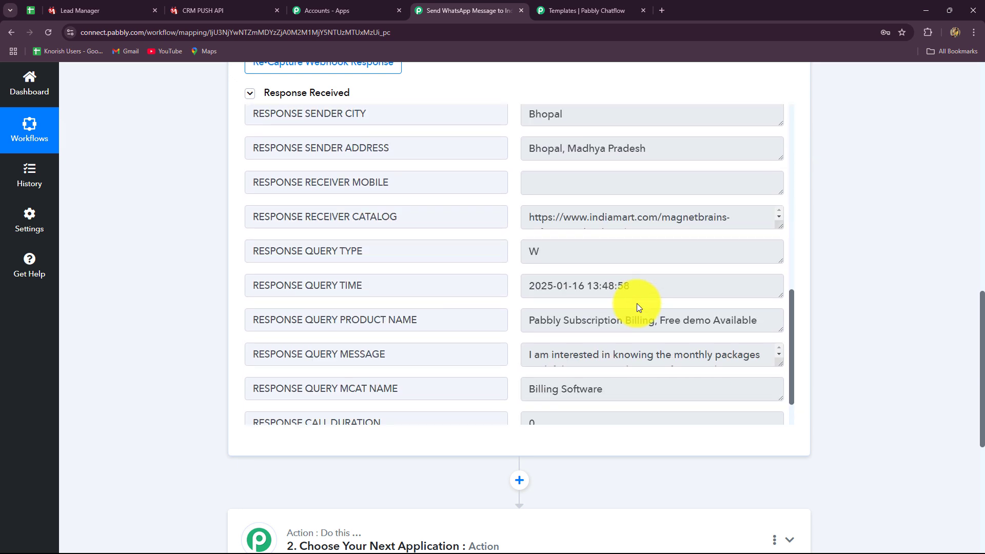
pyautogui.scroll(2, 639, 307)
# - Check the sender e-mail, country code, company, city, address and query message, then scroll back up
pyautogui.moveTo(530, 113); pyautogui.dragTo(753, 134)
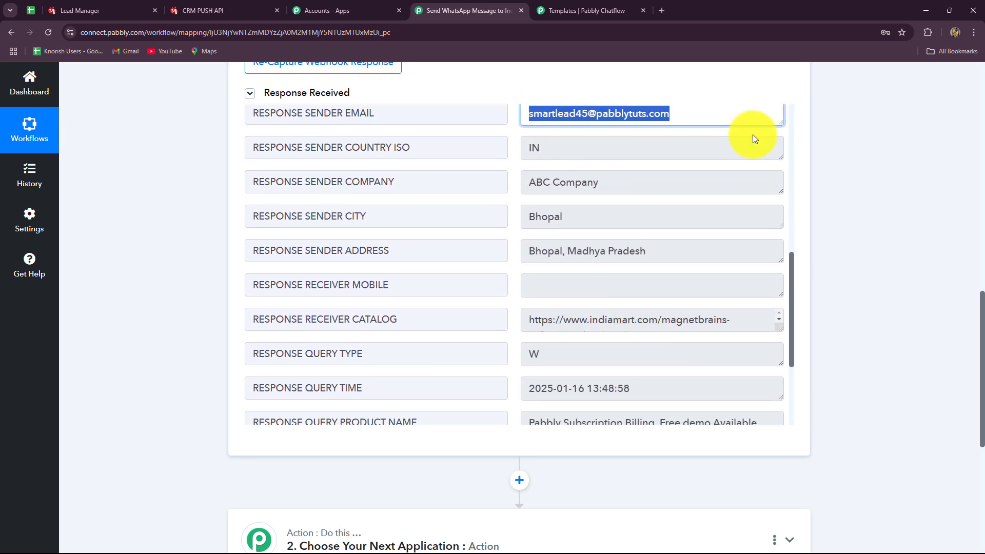
pyautogui.moveTo(576, 150); pyautogui.dragTo(524, 148)
pyautogui.moveTo(636, 185); pyautogui.dragTo(497, 198)
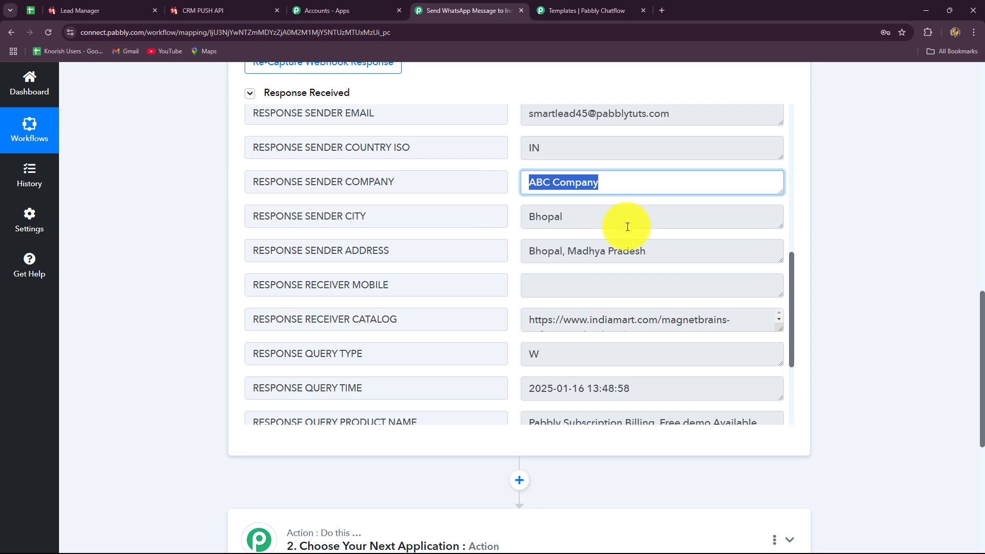
pyautogui.moveTo(627, 227); pyautogui.dragTo(457, 239)
pyautogui.moveTo(677, 251); pyautogui.dragTo(506, 248)
pyautogui.scroll(-1, 659, 318)
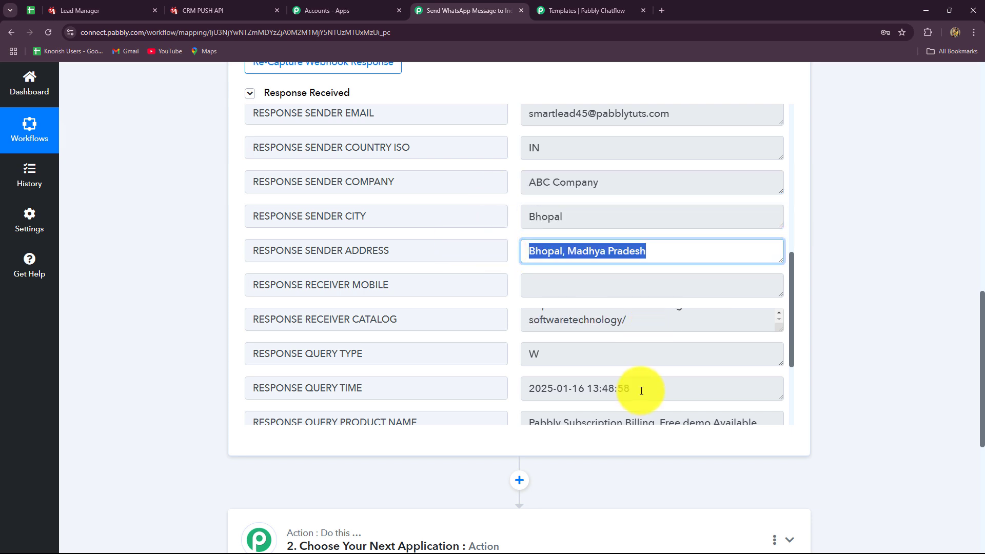
pyautogui.moveTo(641, 390); pyautogui.dragTo(500, 405)
pyautogui.scroll(-3, 690, 364)
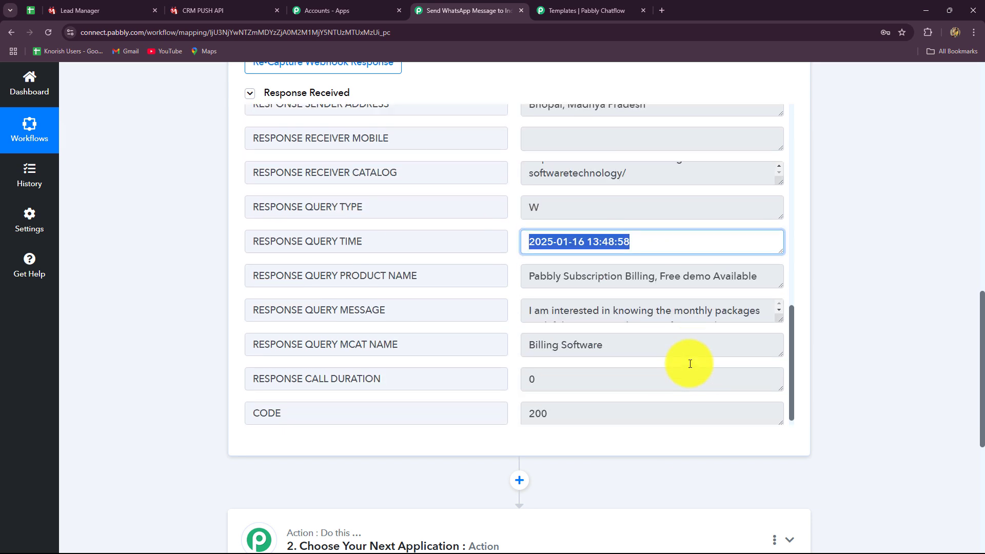
pyautogui.moveTo(533, 302); pyautogui.dragTo(822, 335)
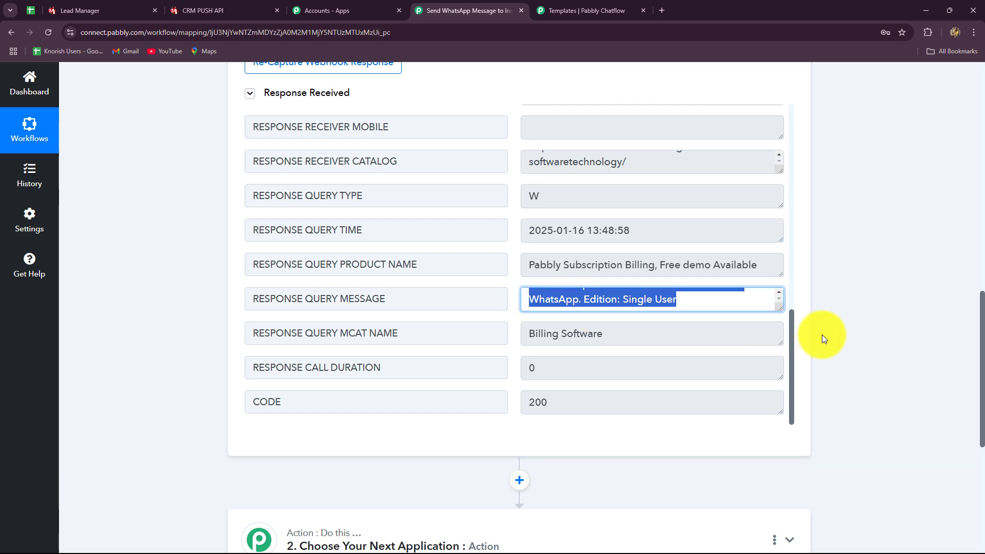
pyautogui.scroll(15, 821, 334)
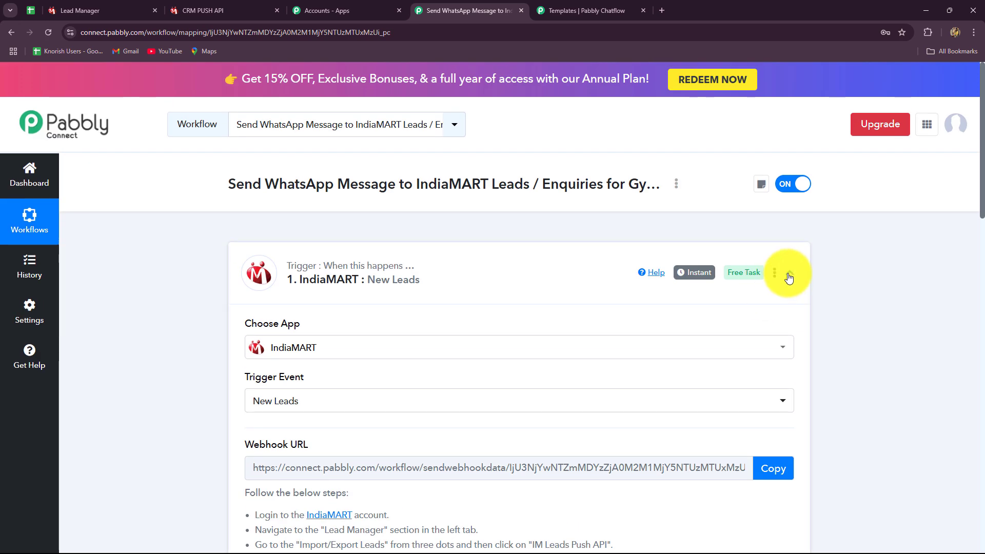
# - Collapse the IndiaMART trigger step and open the app chooser for the action step
pyautogui.click(789, 275)
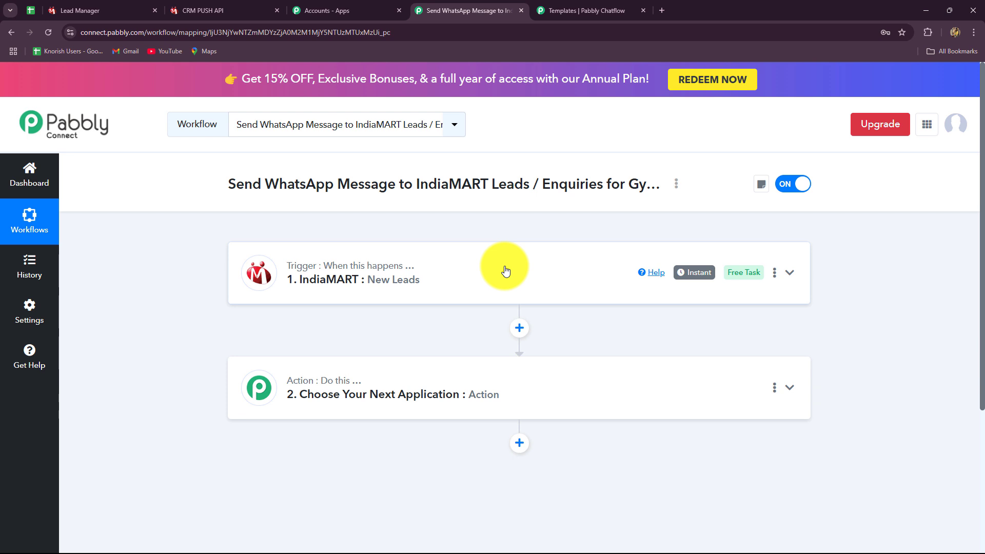
pyautogui.click(575, 11)
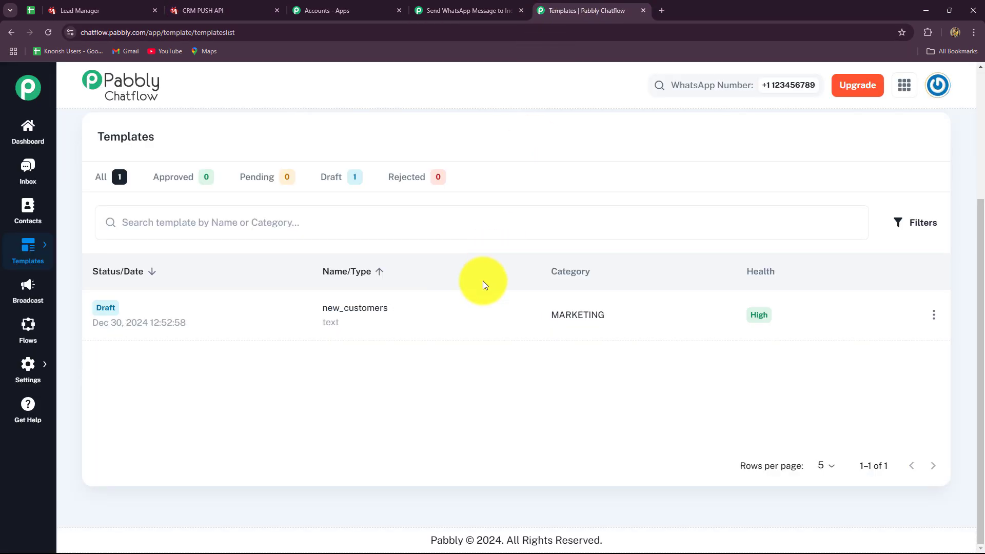
pyautogui.click(434, 11)
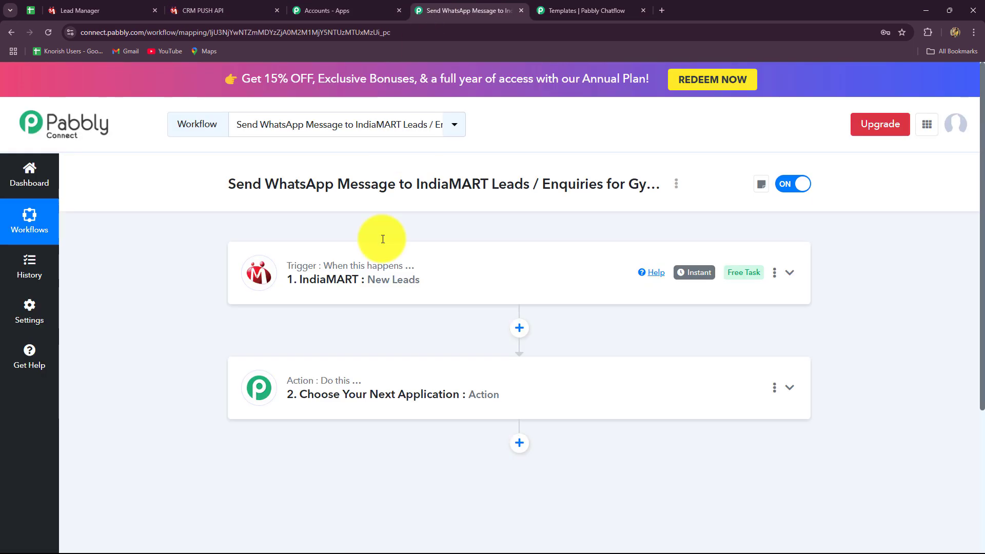
pyautogui.click(341, 379)
# - Search 'Pabbly Chat' and choose Pabbly Chatflow as the action app
pyautogui.scroll(-3, 182, 352)
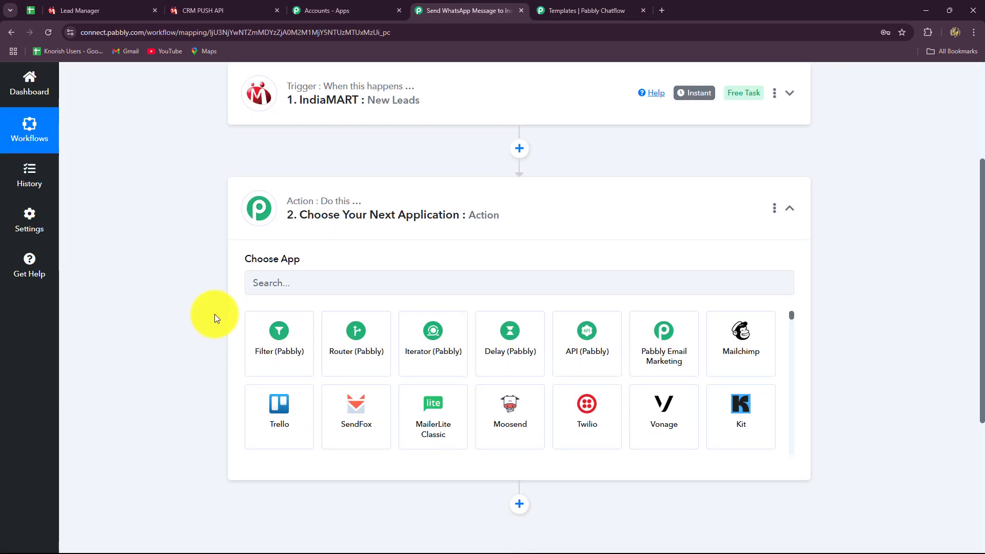
pyautogui.click(269, 289)
pyautogui.press('capslock')
pyautogui.write('P')
pyautogui.press('capslock')
pyautogui.write('abbly')
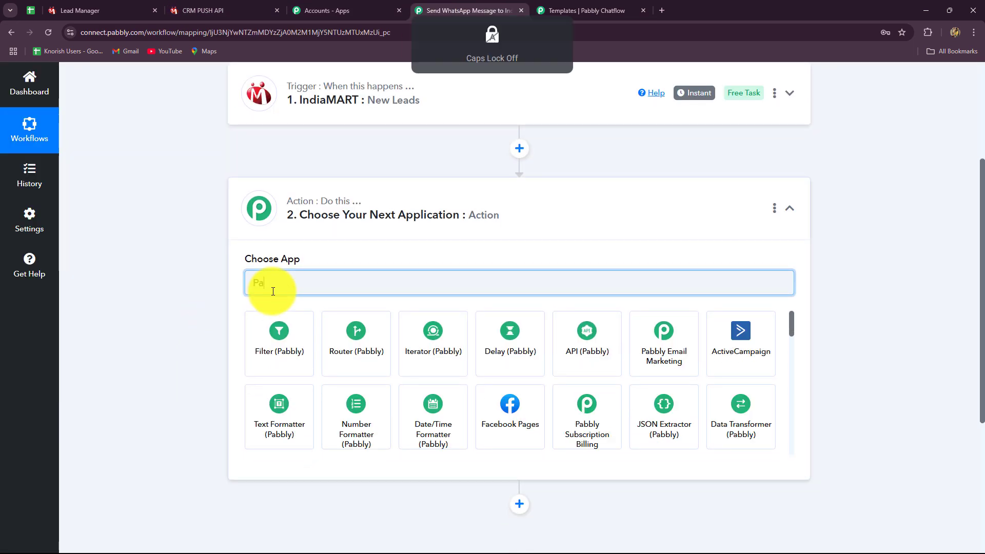
pyautogui.press('capslock')
pyautogui.write('CH')
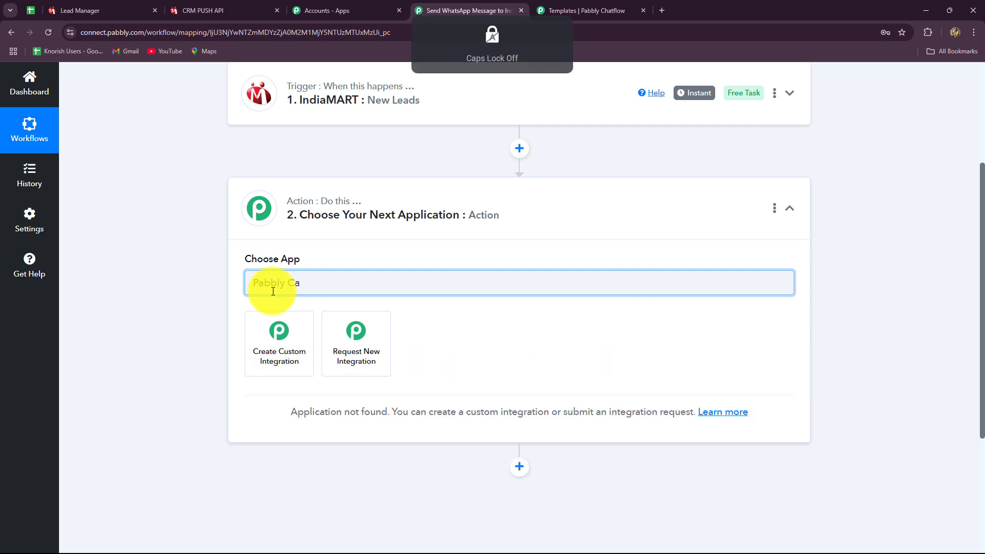
pyautogui.press('BackSpace')
pyautogui.press('capslock')
pyautogui.write('hat')
pyautogui.click(296, 351)
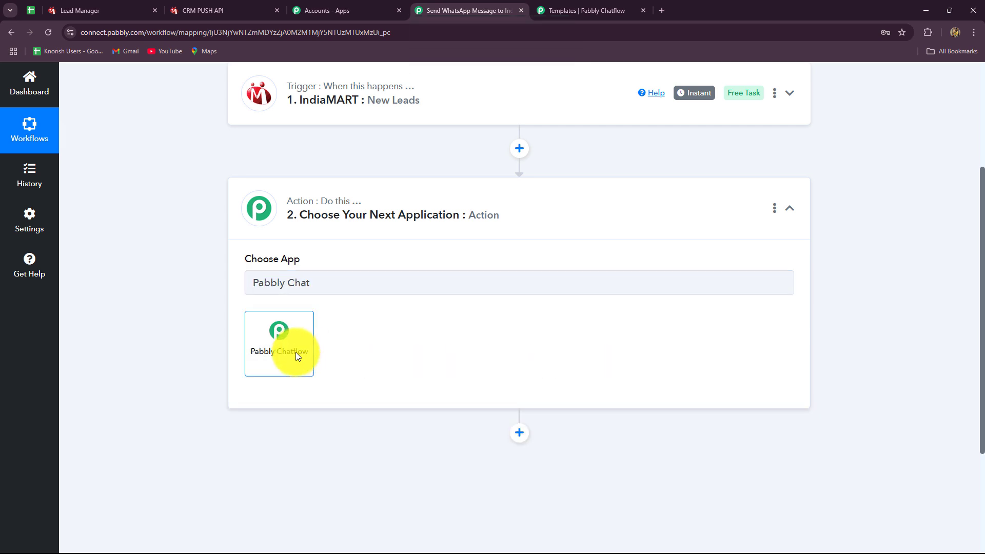
# - Set the action event to Send cURL Request and begin connecting the Chatflow account
pyautogui.click(281, 344)
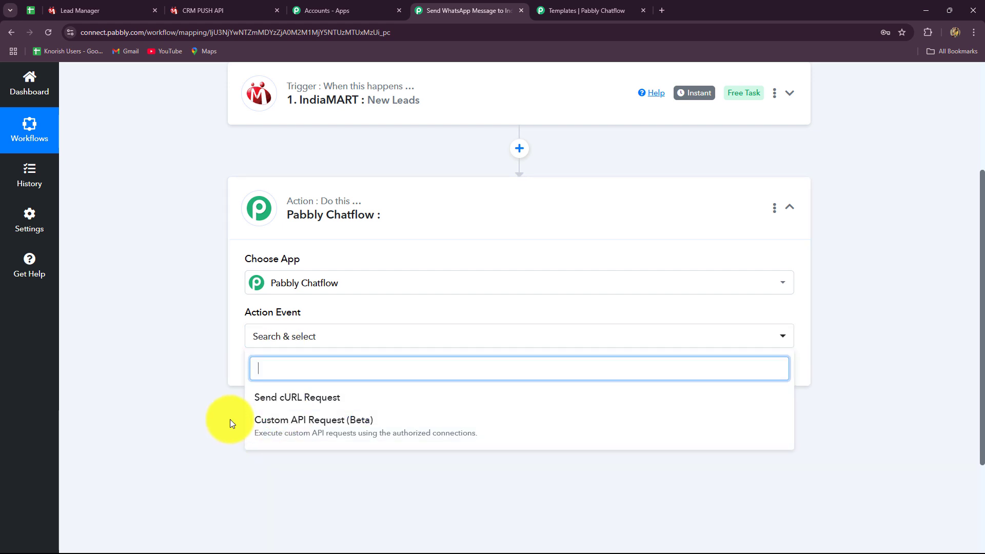
pyautogui.click(269, 399)
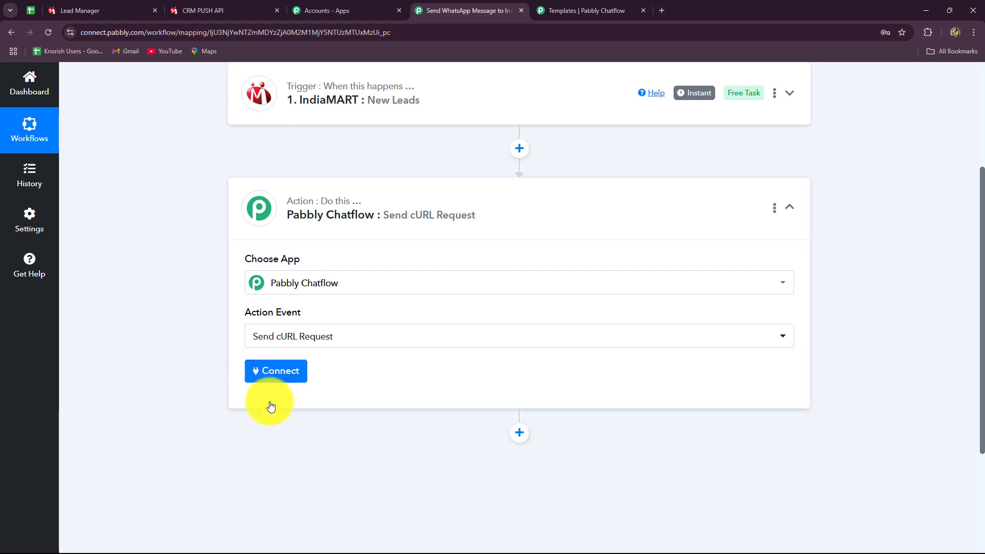
pyautogui.click(290, 373)
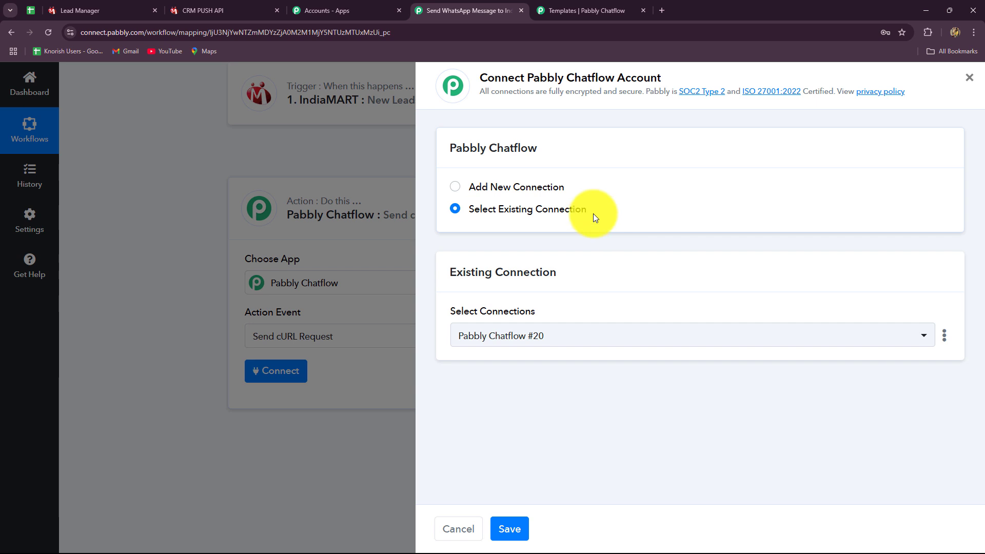
# - Add a new Chatflow connection named Pabbly Chatflow #21, then switch to the Chatflow Templates tab
pyautogui.click(454, 188)
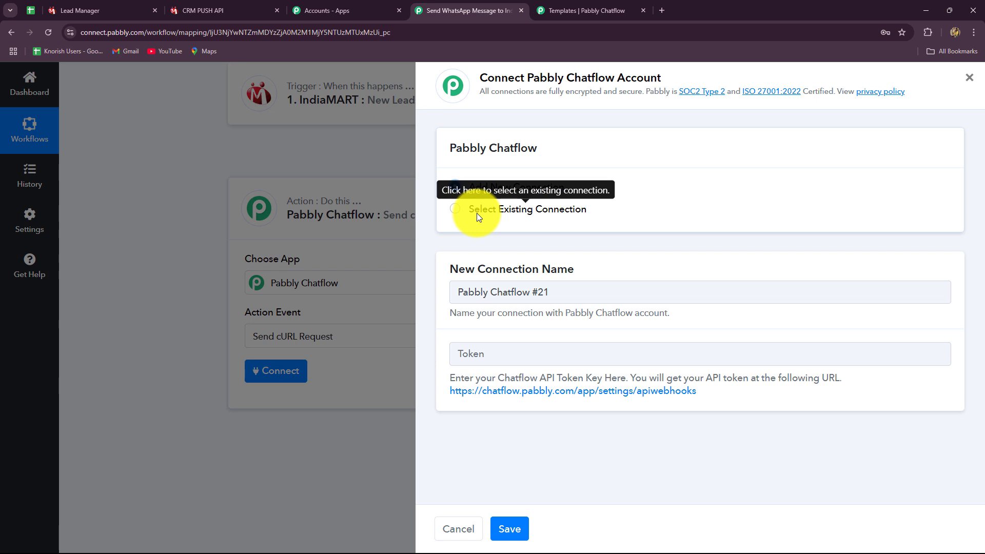
pyautogui.click(589, 11)
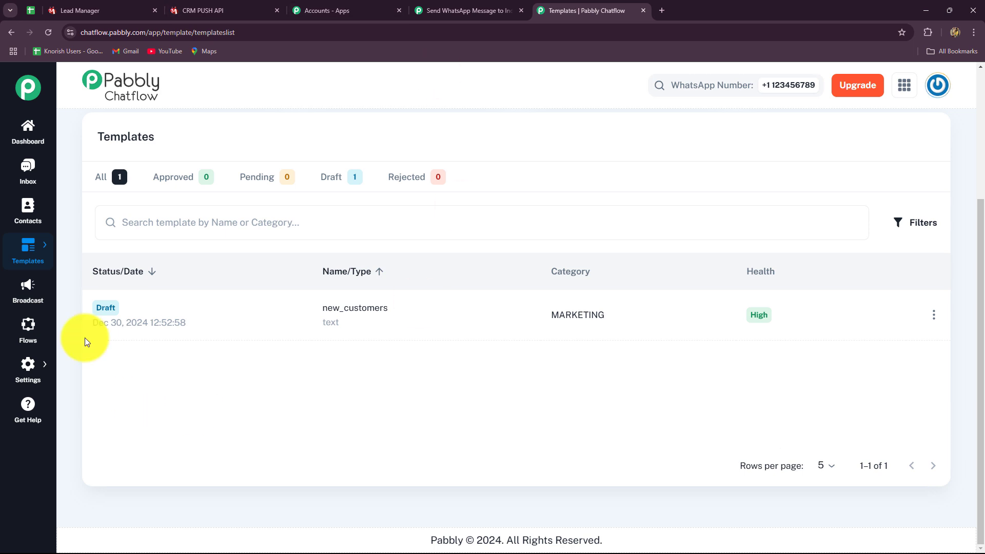
pyautogui.click(431, 9)
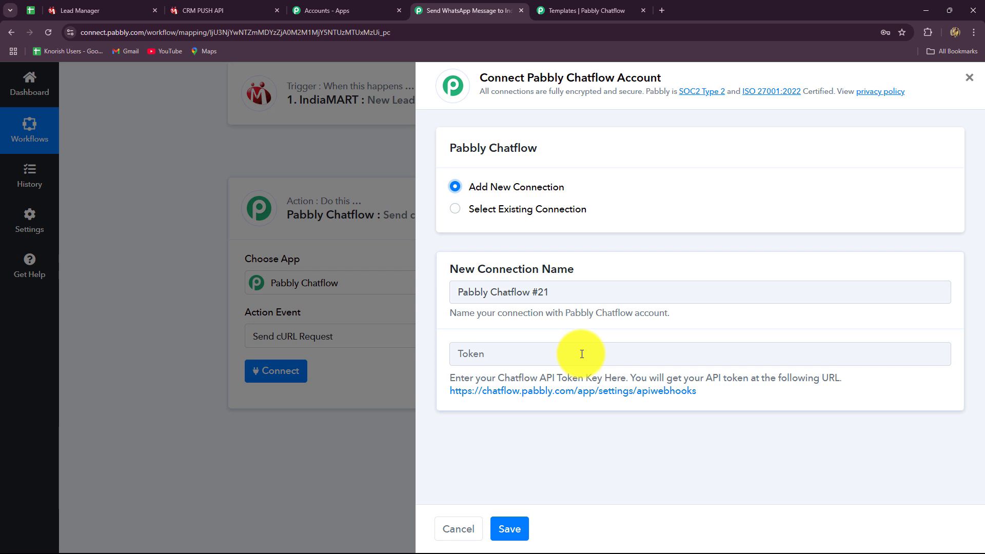
pyautogui.click(555, 4)
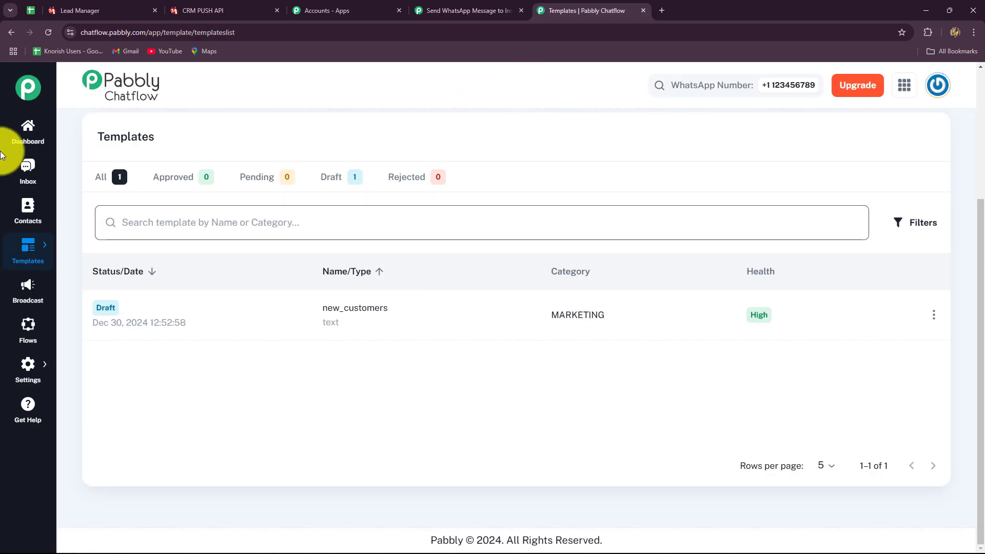
# - View the Add WhatsApp Number form on the Chatflow dashboard, cancel it, and return to the connection form
pyautogui.click(28, 127)
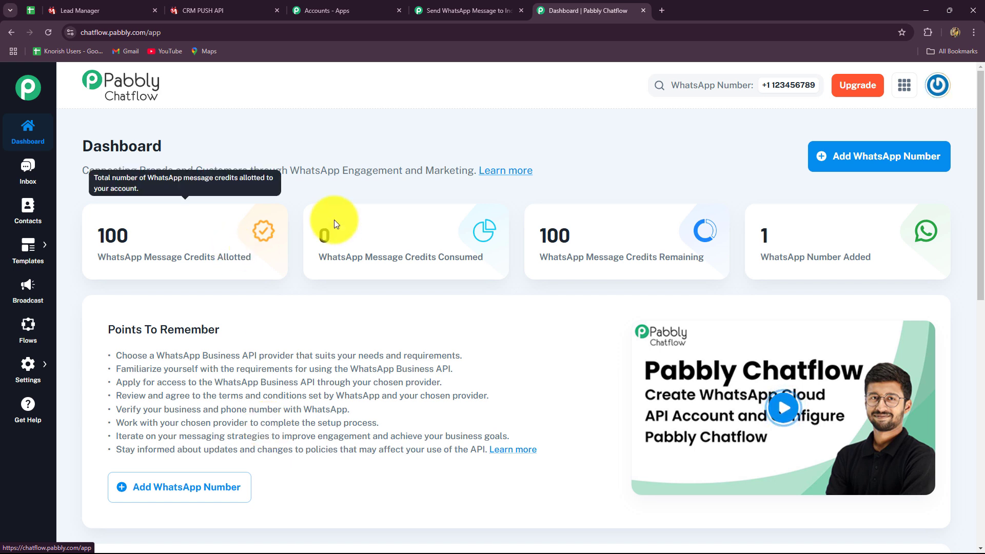
pyautogui.click(909, 167)
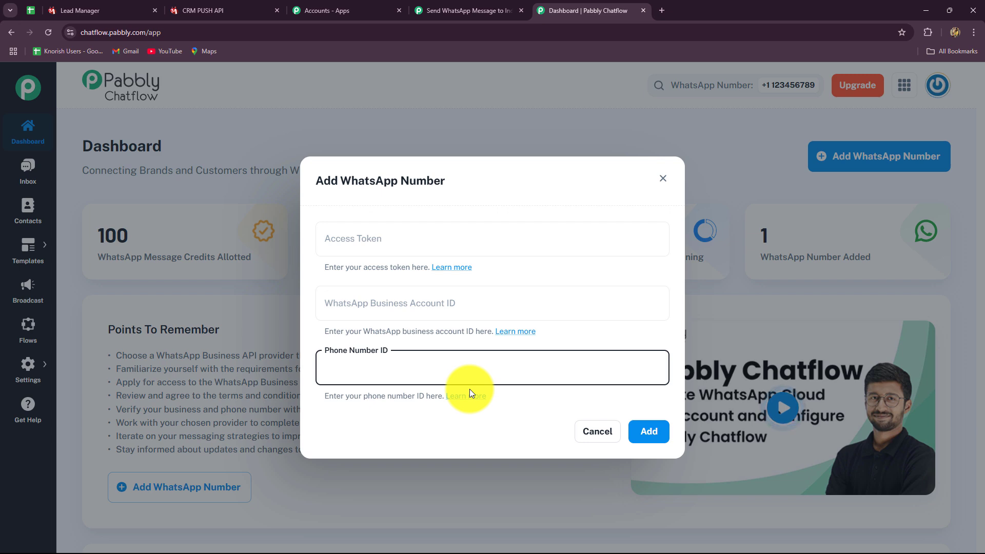
pyautogui.click(662, 179)
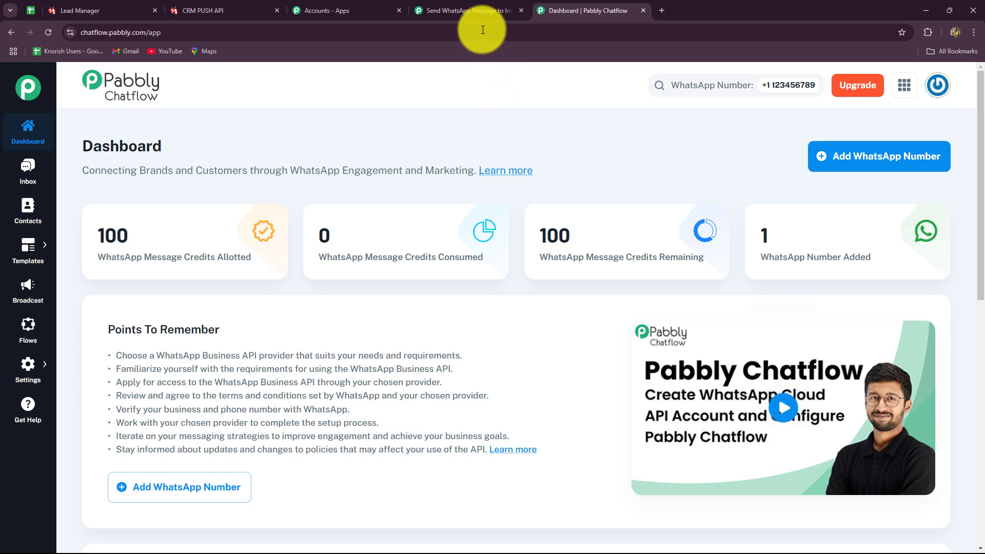
pyautogui.click(474, 11)
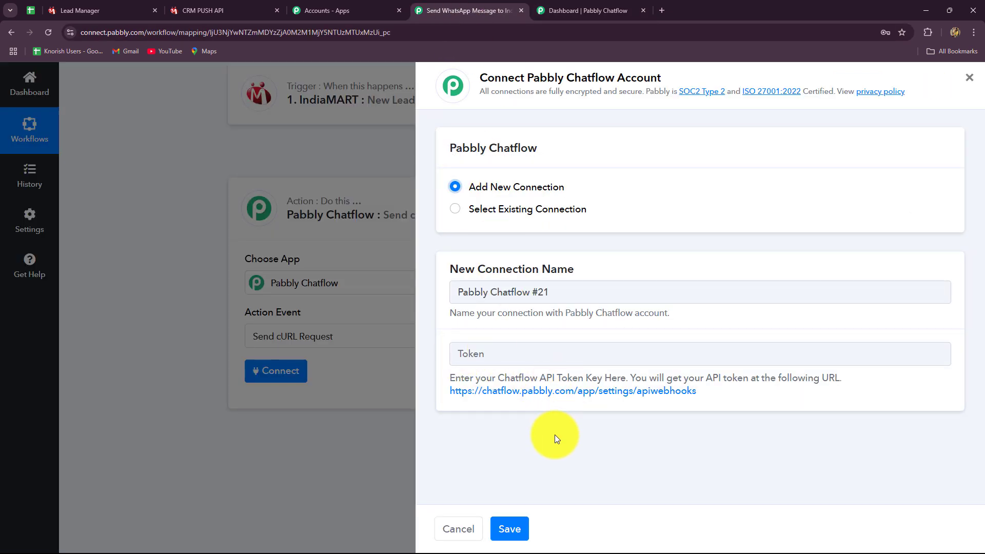
# - Copy the Chatflow API token from the API & Webhooks page, paste it into Token, and save the connection
pyautogui.click(575, 11)
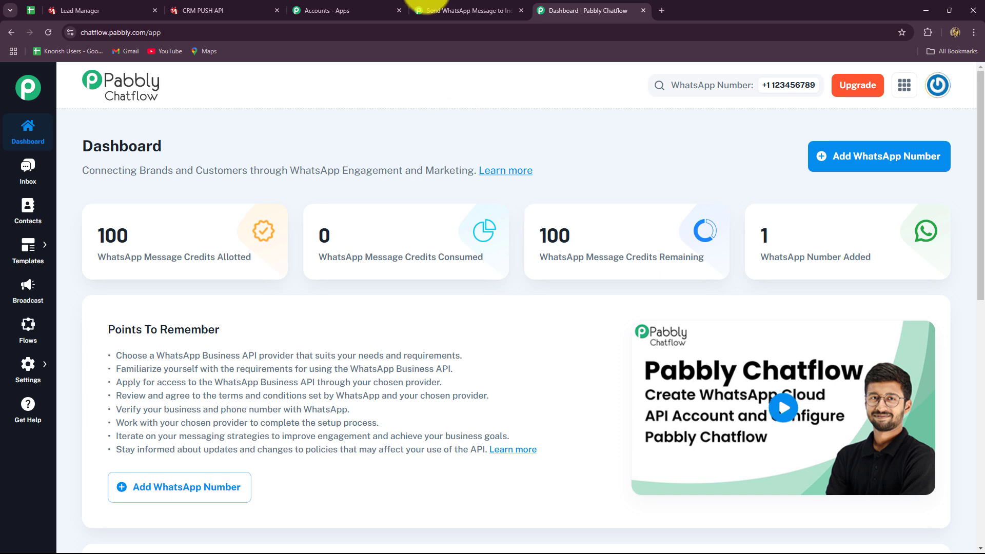
pyautogui.click(429, 10)
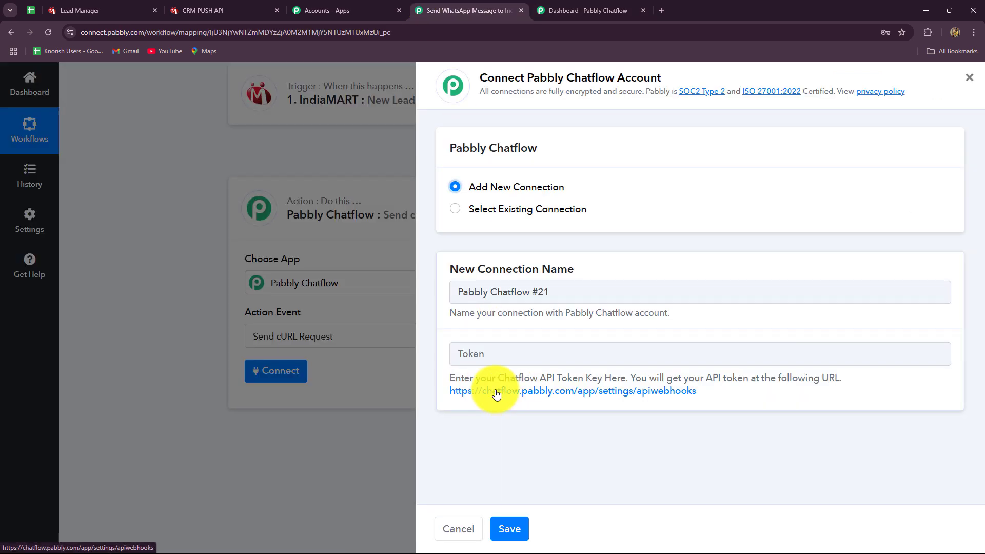
pyautogui.click(496, 391)
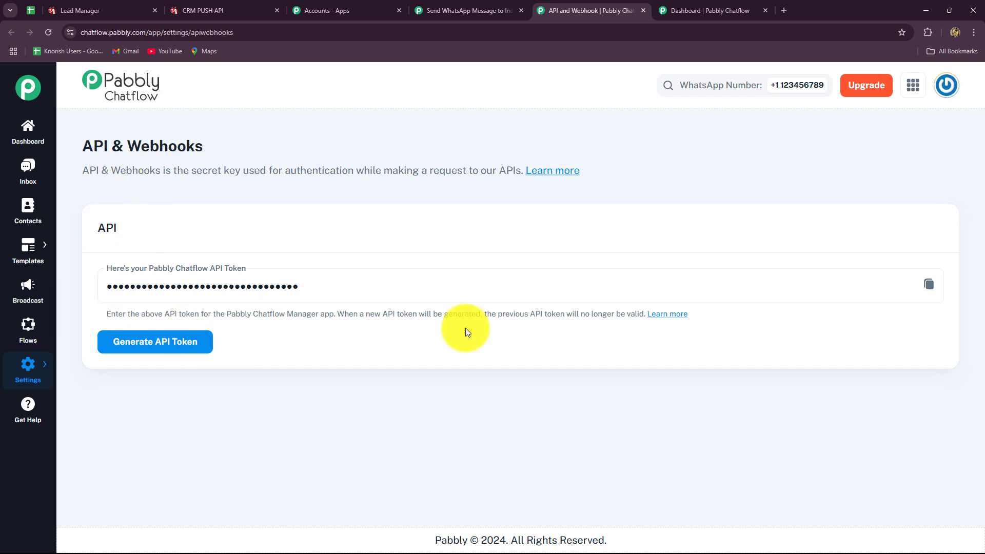
pyautogui.click(929, 284)
pyautogui.click(420, 6)
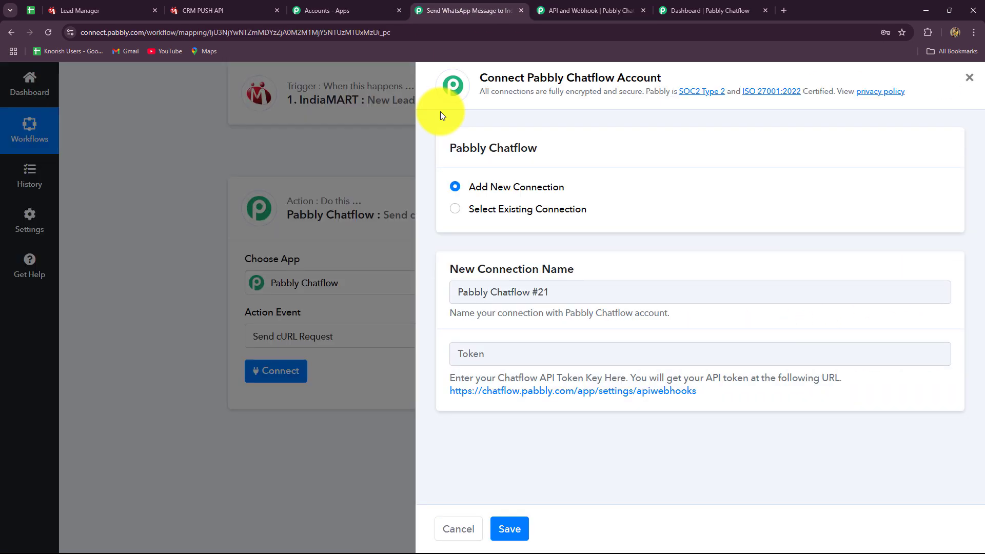
pyautogui.rightClick(456, 353)
pyautogui.click(509, 413)
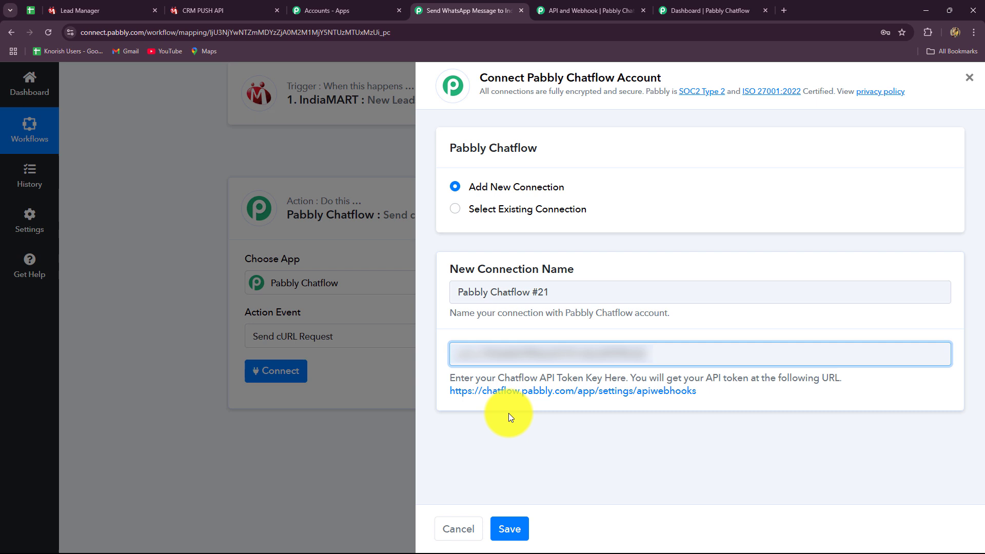
pyautogui.click(509, 528)
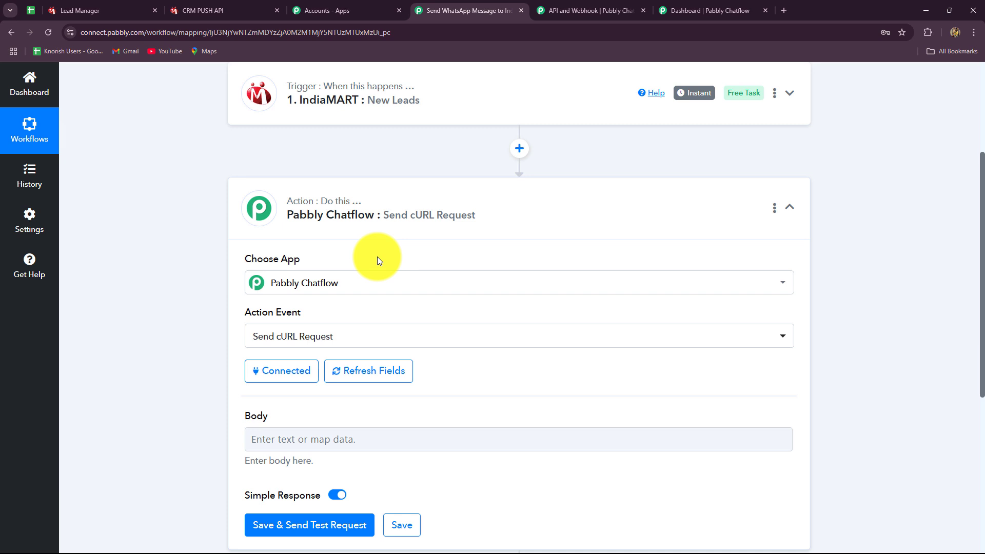
# - Look over the empty Body field, then switch to Chatflow's API & Webhooks page
pyautogui.scroll(-3, 342, 220)
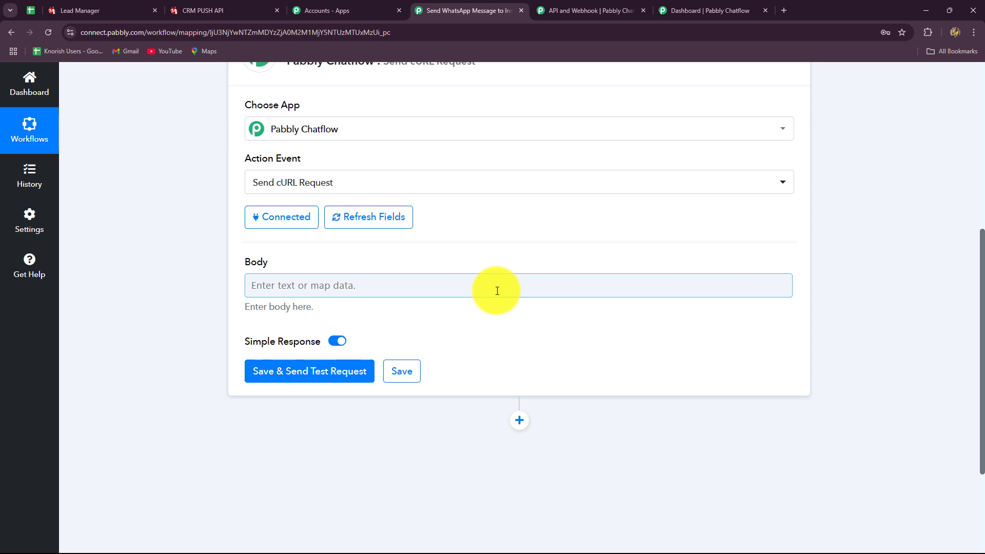
pyautogui.scroll(1, 500, 231)
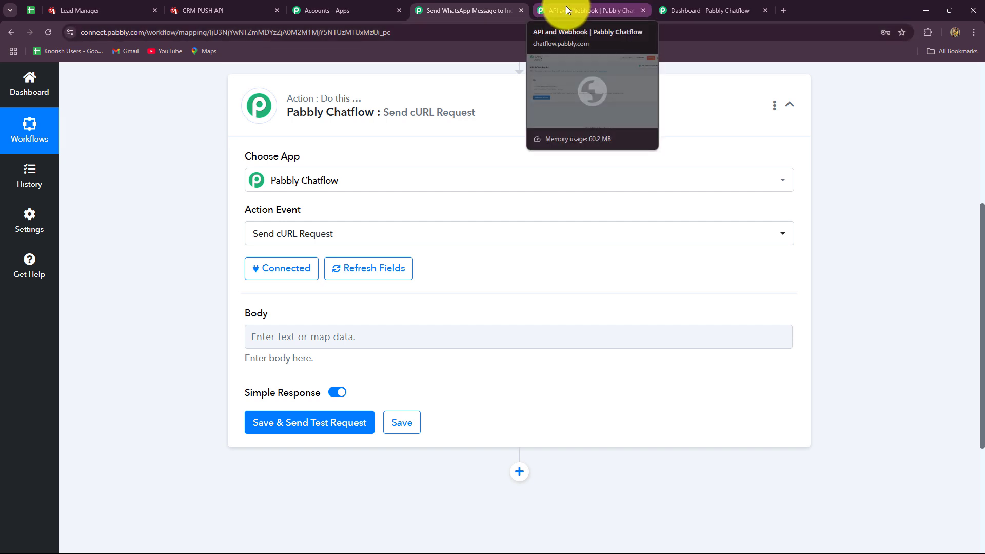
pyautogui.click(566, 9)
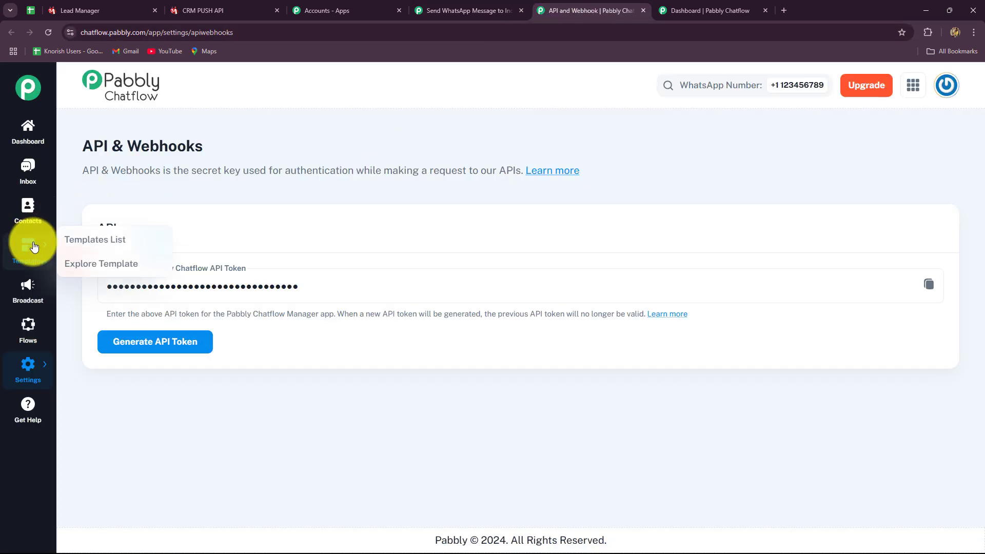
# - Preview the indiamart_leads template in Chatflow Templates, then close it and scroll back to the top
pyautogui.click(120, 241)
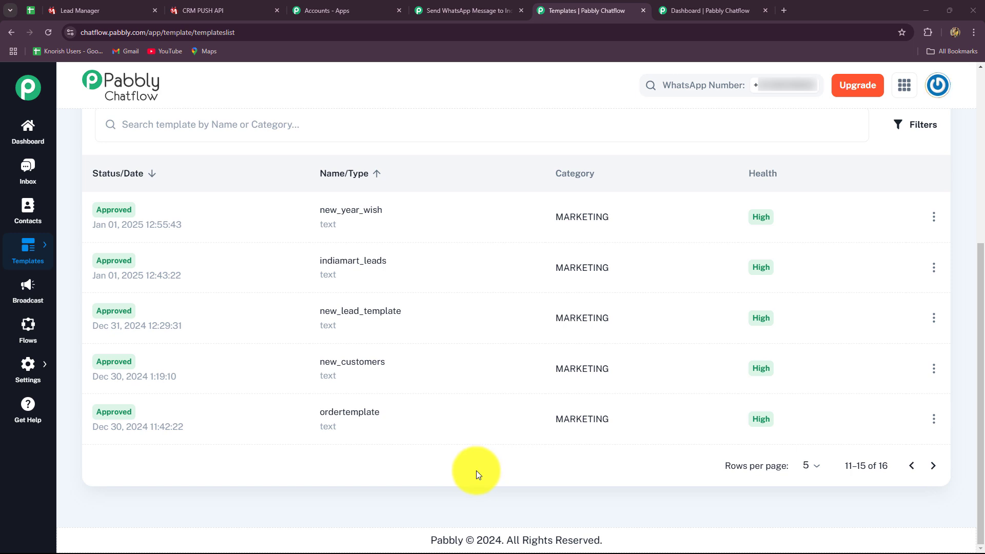
pyautogui.click(327, 263)
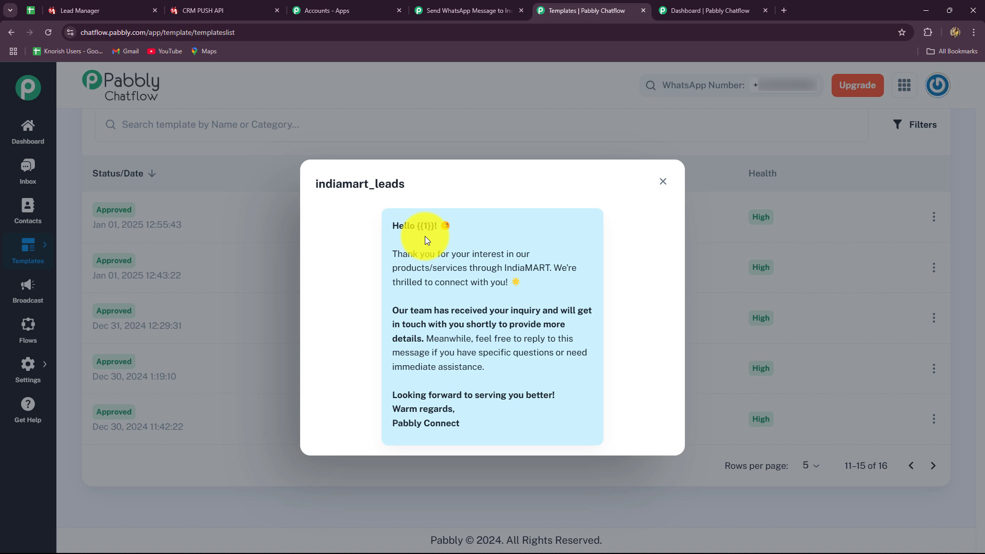
pyautogui.click(662, 183)
pyautogui.scroll(5, 605, 382)
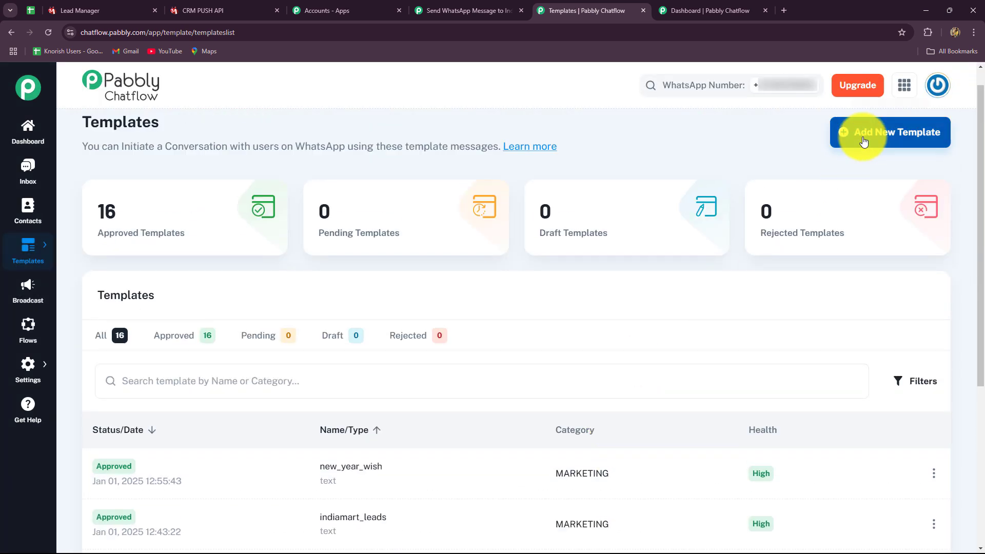
# - Start a new Marketing template named new_leads with English as its language
pyautogui.click(863, 141)
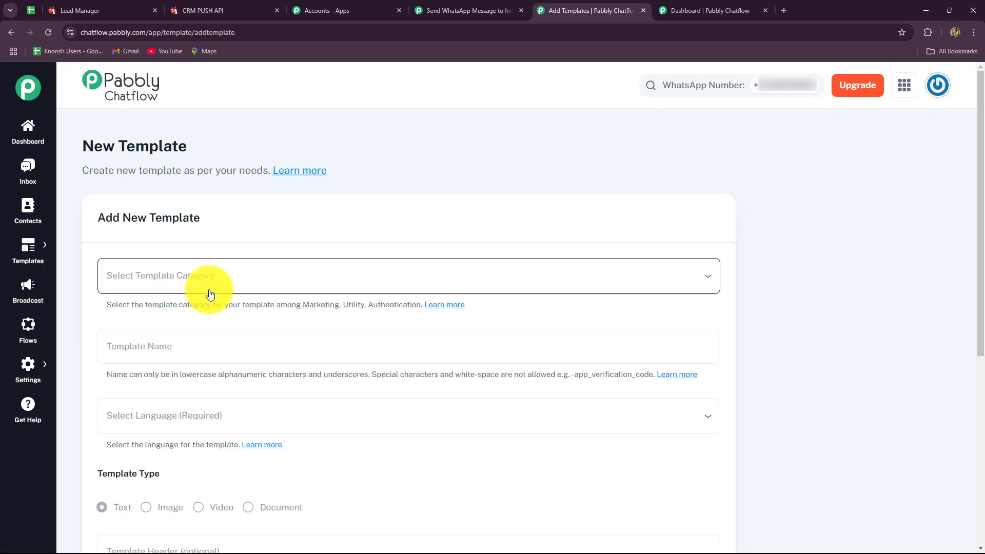
pyautogui.scroll(-2, 209, 292)
pyautogui.click(156, 186)
pyautogui.click(133, 207)
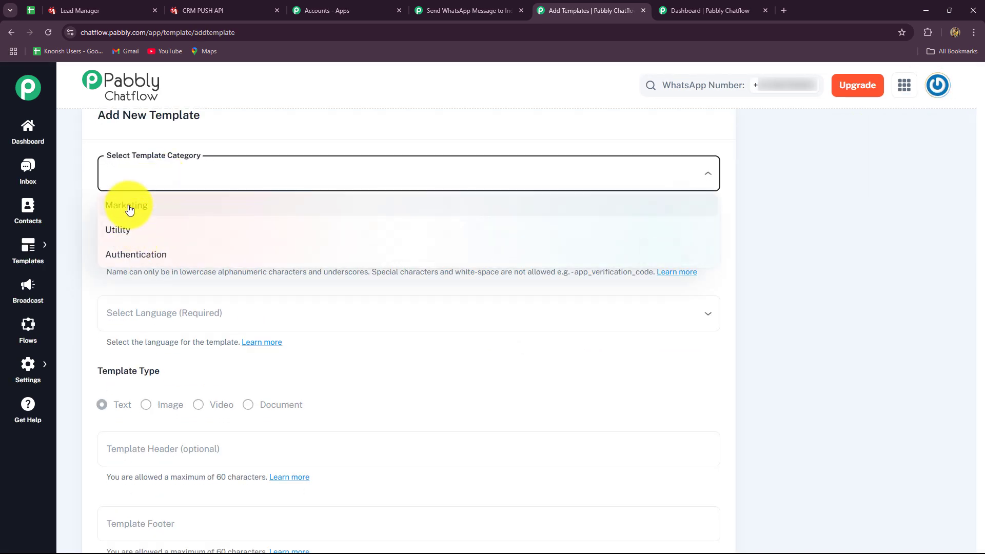
pyautogui.click(123, 250)
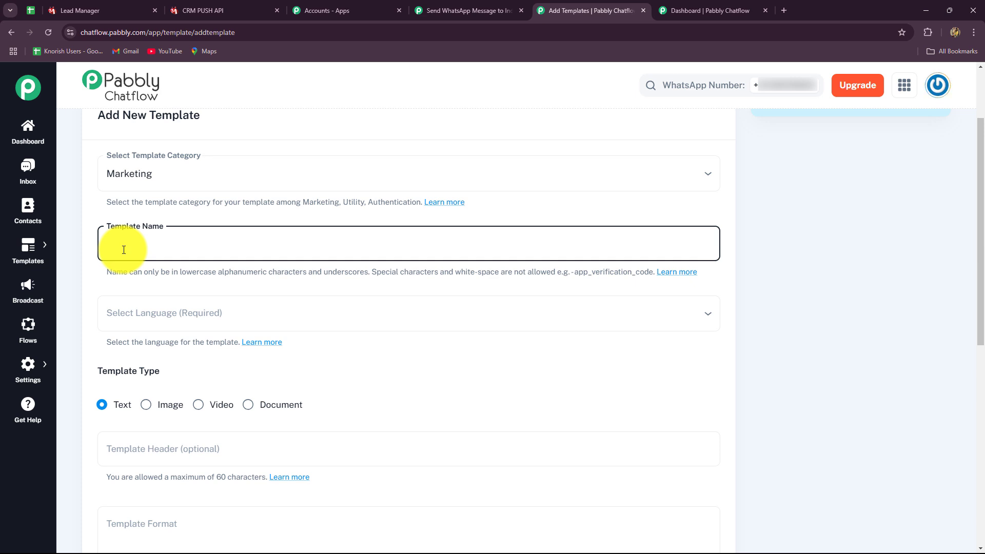
pyautogui.press('capslock')
pyautogui.write('new_leads')
pyautogui.scroll(-2, 122, 247)
pyautogui.click(124, 223)
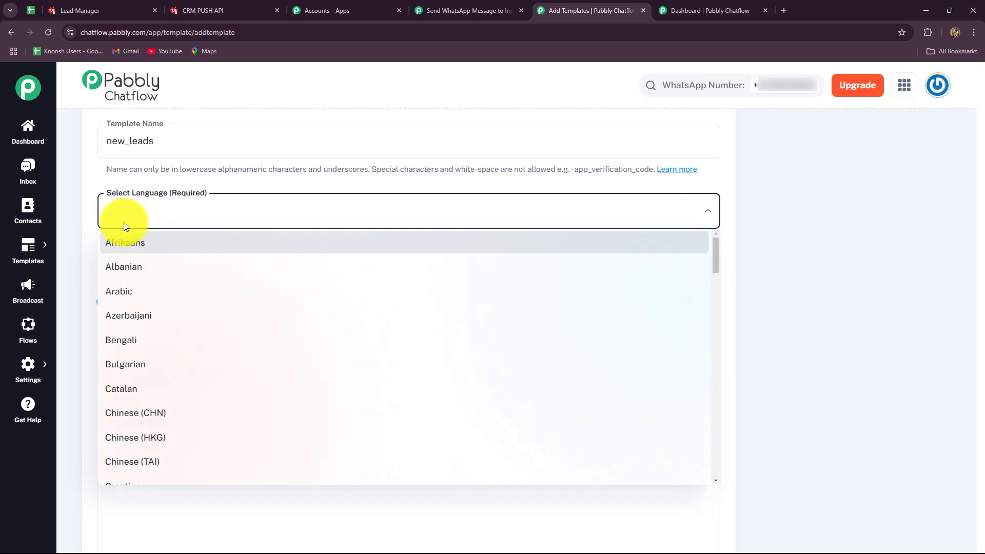
pyautogui.press('e')
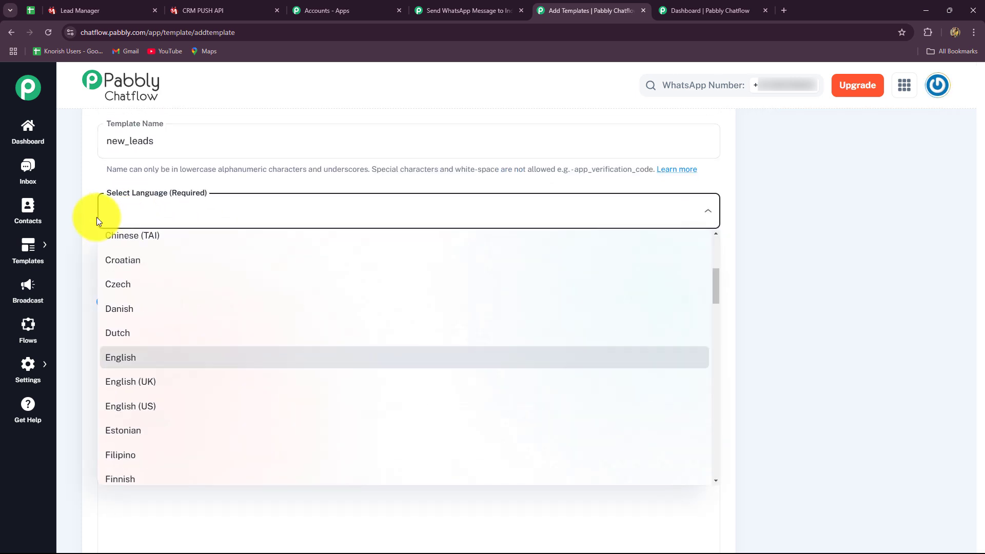
pyautogui.click(132, 354)
# - Give the template header 'Welcome!', body 'Hello, {{1}}' and sample value 'Name'
pyautogui.scroll(-1, 115, 264)
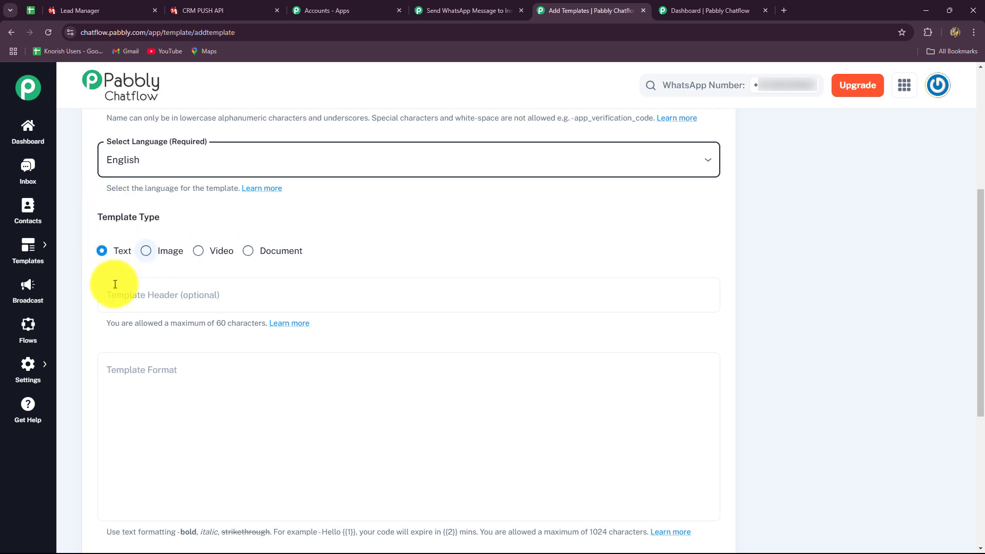
pyautogui.click(121, 301)
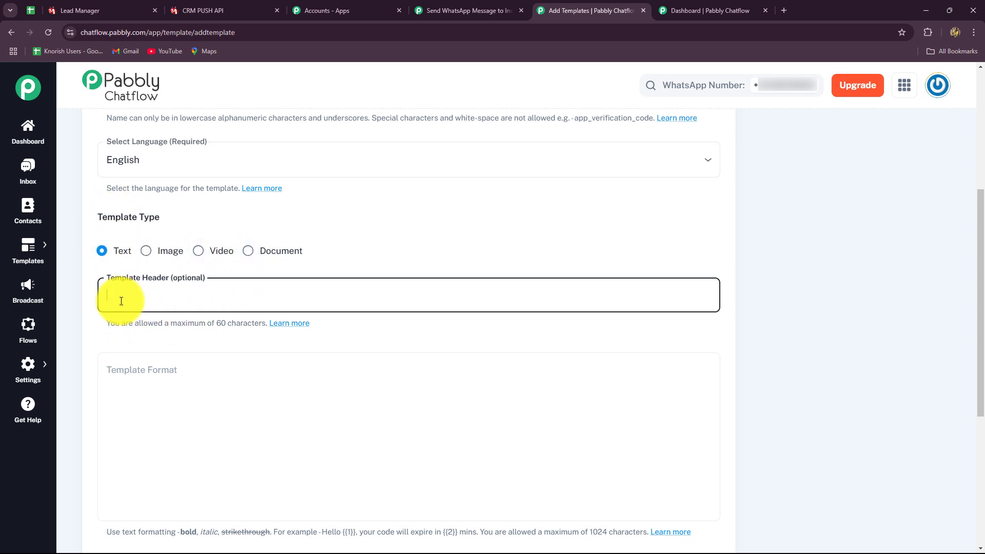
pyautogui.press('capslock')
pyautogui.write('H')
pyautogui.press('BackSpace')
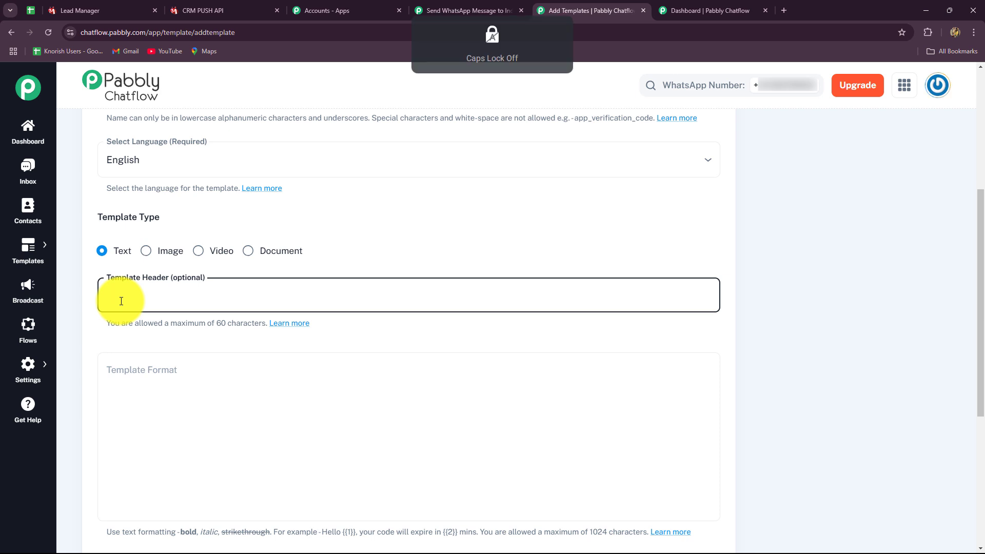
pyautogui.write('Welcome!')
pyautogui.scroll(-3, 145, 393)
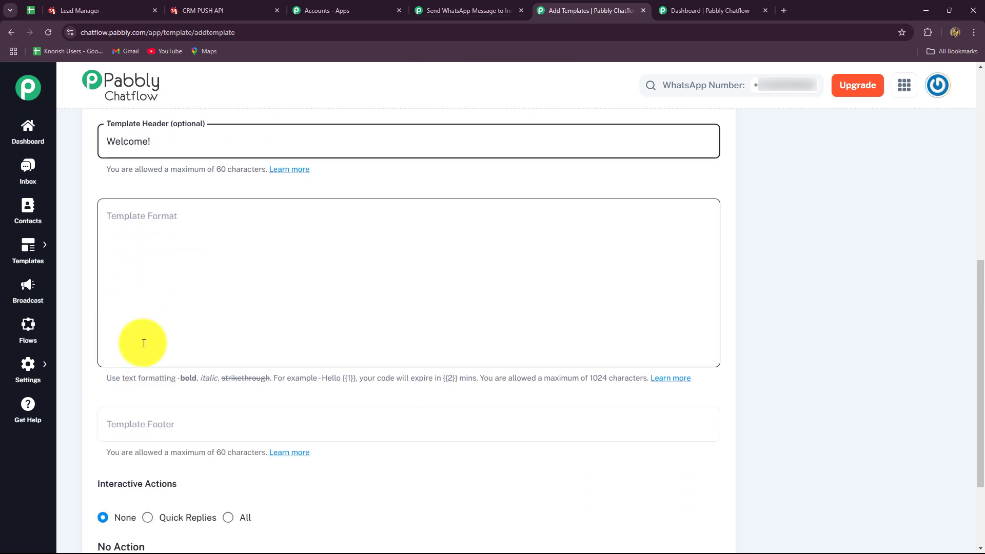
pyautogui.click(115, 215)
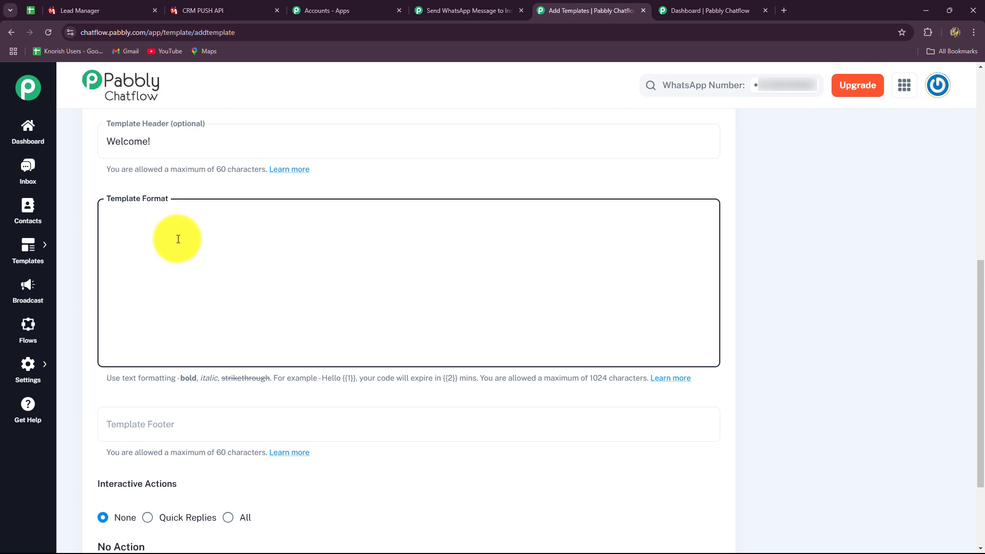
pyautogui.press('capslock')
pyautogui.write('Hellio, {{1}}')
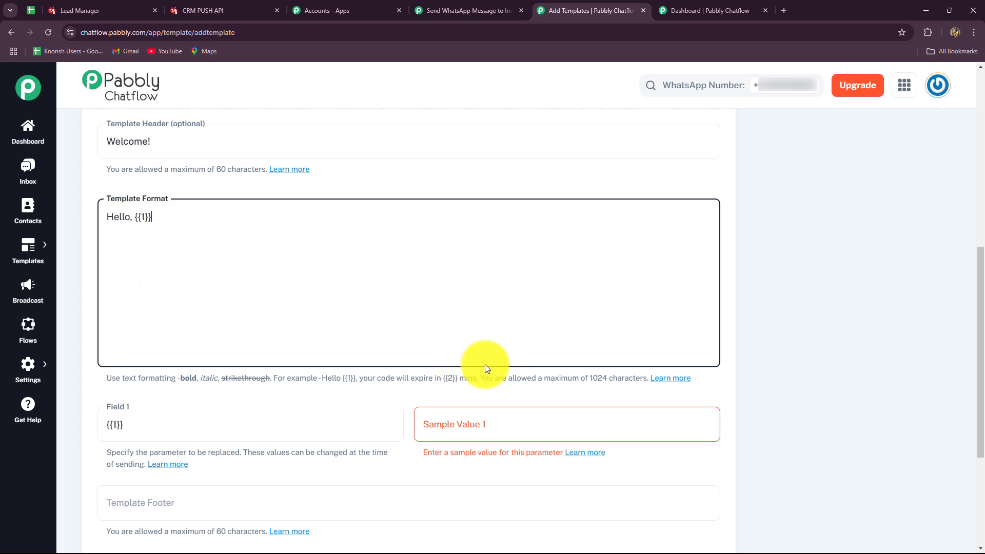
pyautogui.click(487, 419)
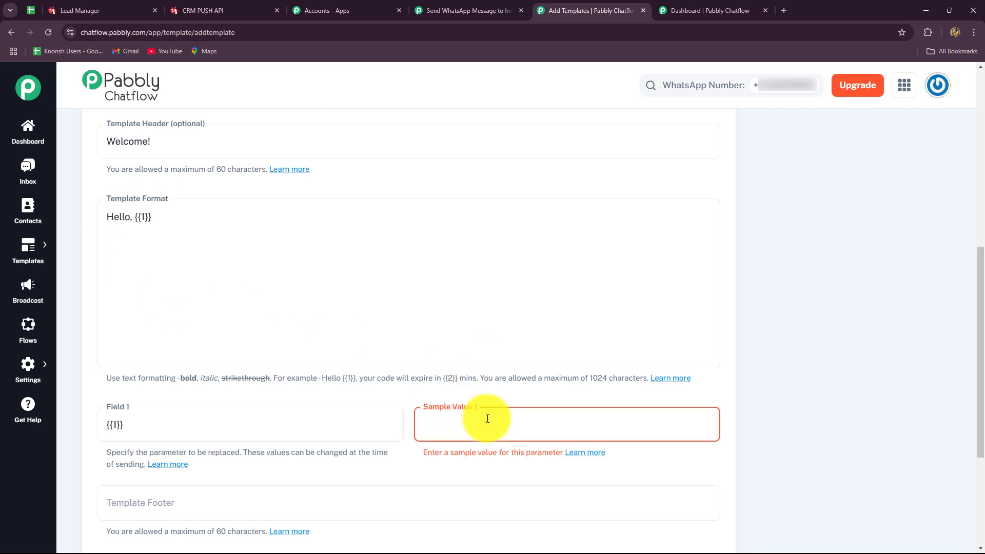
pyautogui.write('Name')
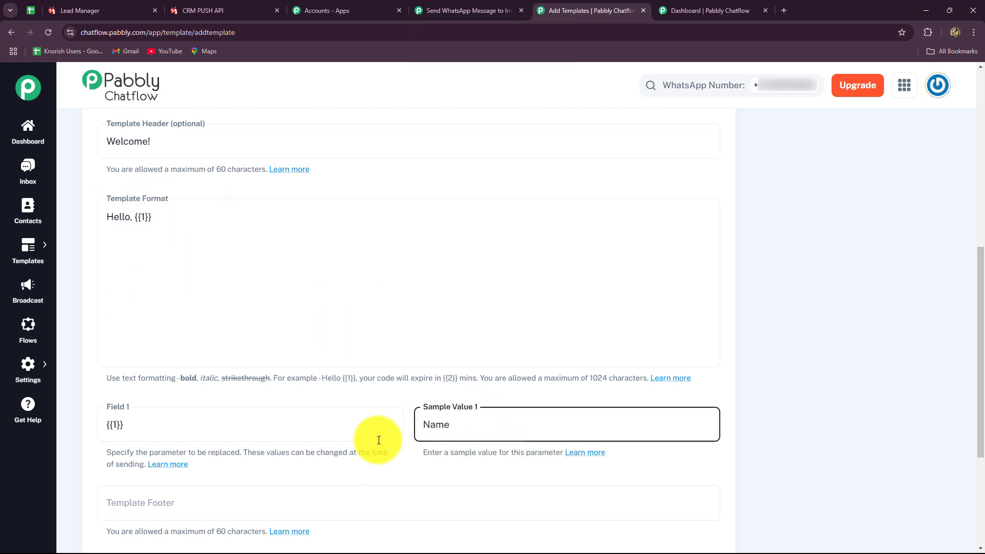
# - Review the drafted template form and its optional footer field
pyautogui.scroll(-4, 402, 447)
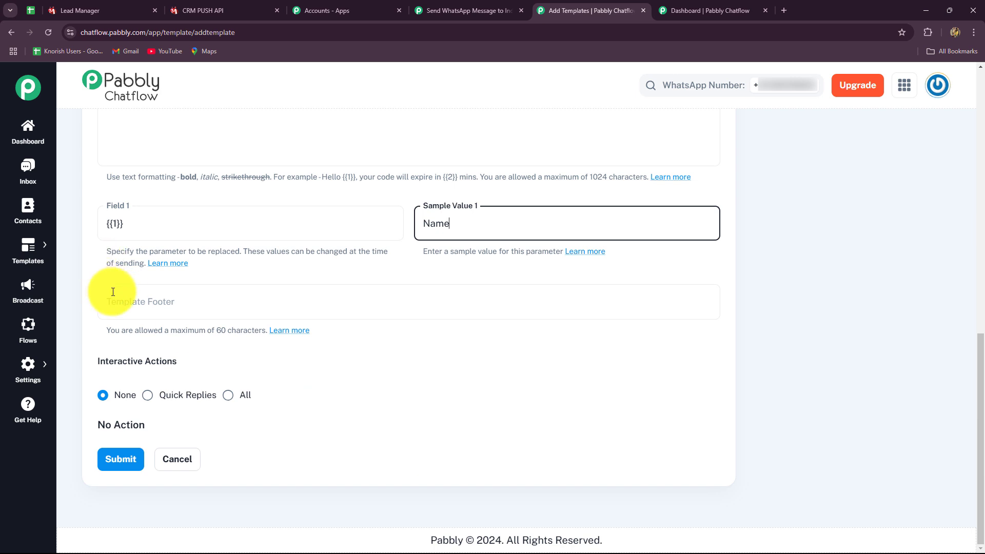
pyautogui.scroll(2, 95, 266)
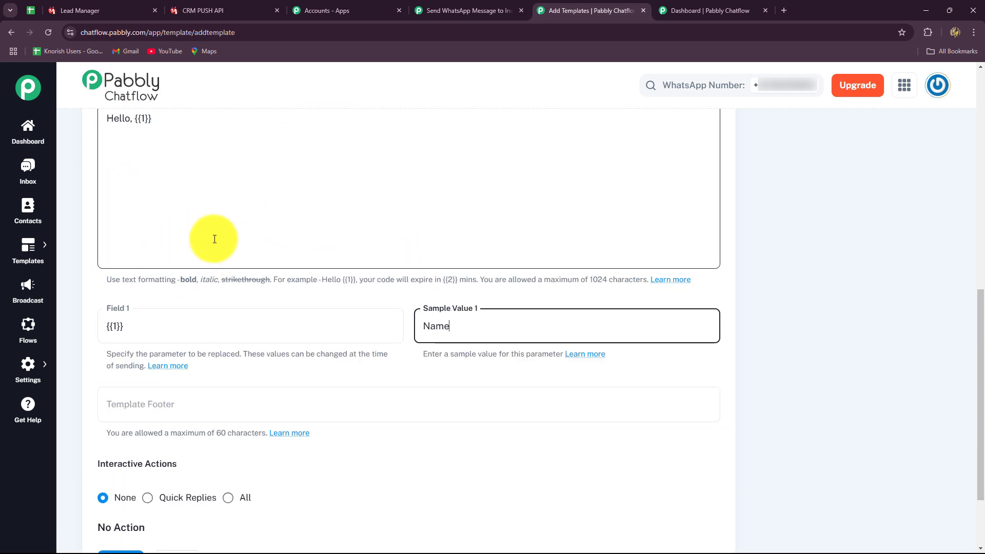
pyautogui.scroll(-2, 226, 375)
pyautogui.click(182, 306)
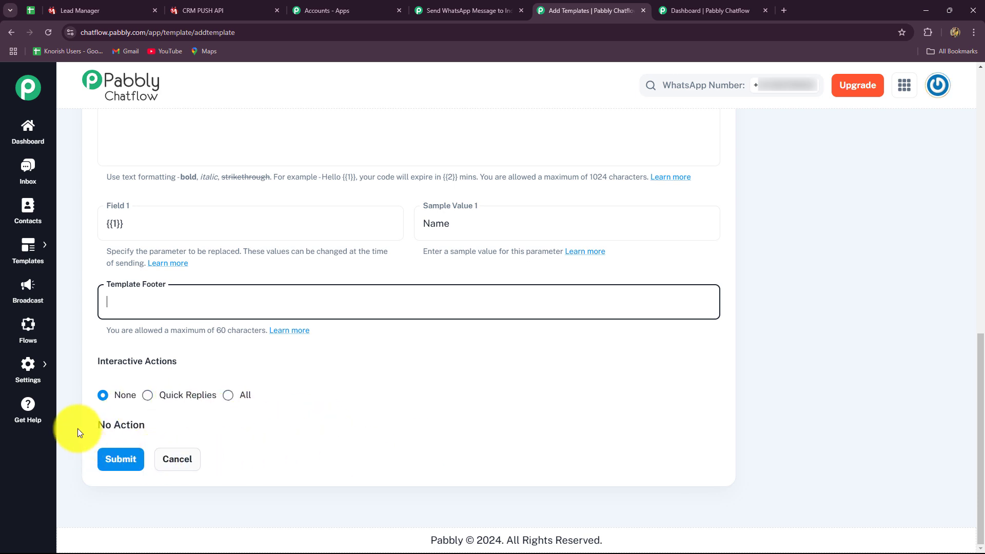
pyautogui.scroll(12, 509, 436)
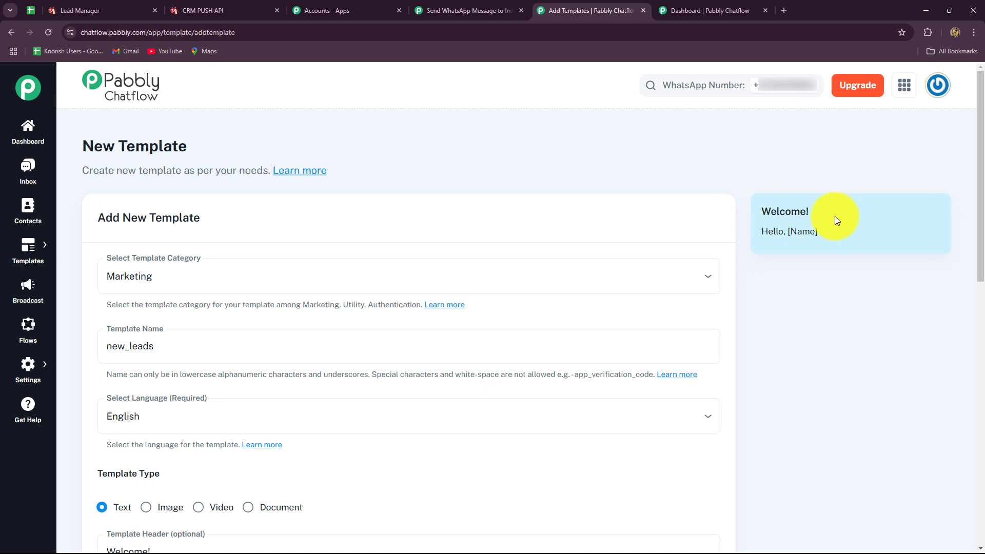
pyautogui.scroll(-15, 424, 354)
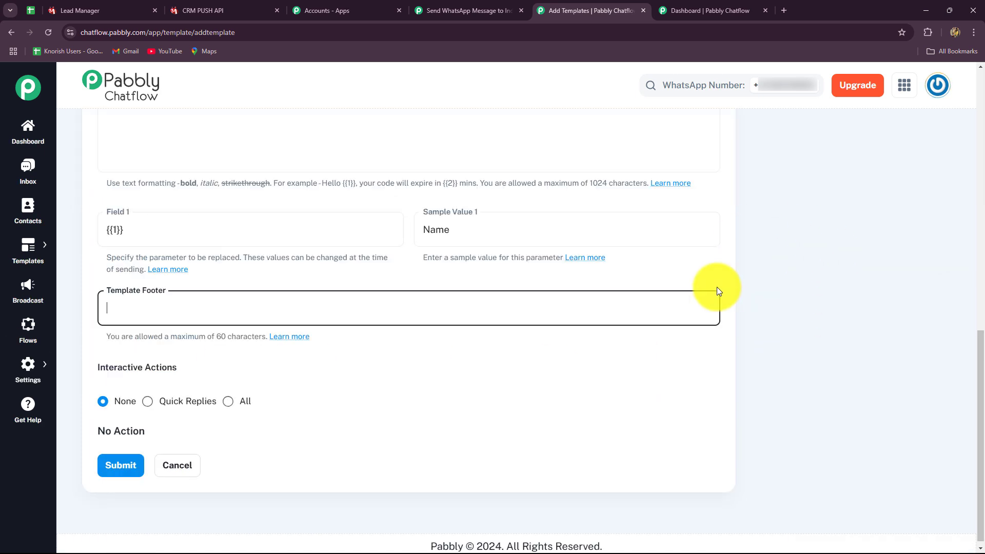
pyautogui.scroll(15, 710, 285)
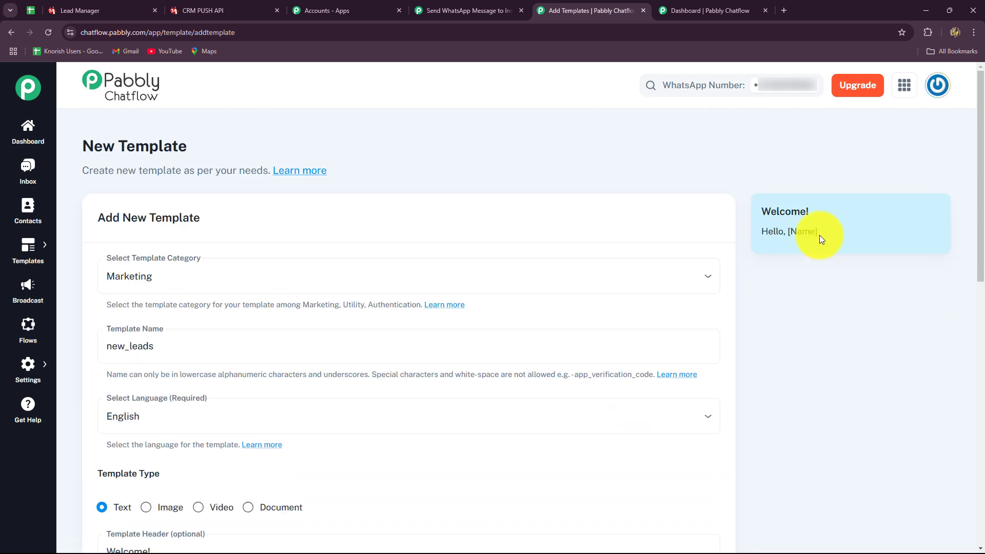
pyautogui.scroll(-12, 139, 375)
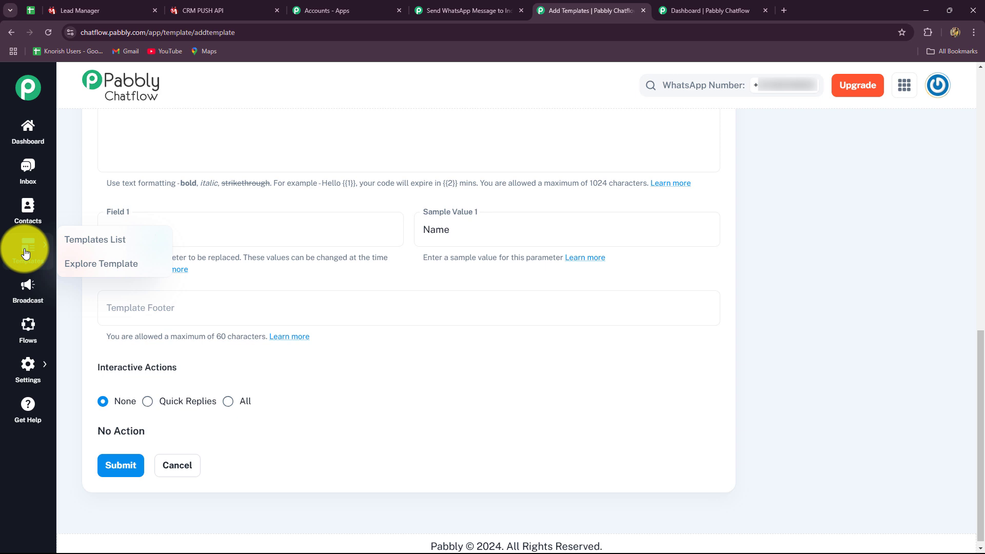
# - Start a new broadcast in Chatflow and set its type to API Campaign
pyautogui.click(12, 33)
pyautogui.scroll(-5, 660, 448)
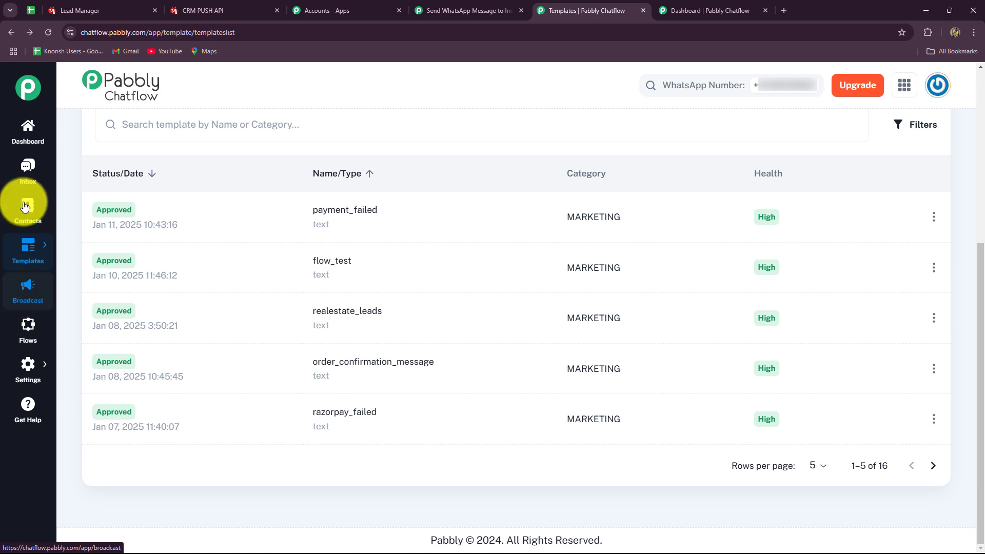
pyautogui.click(18, 304)
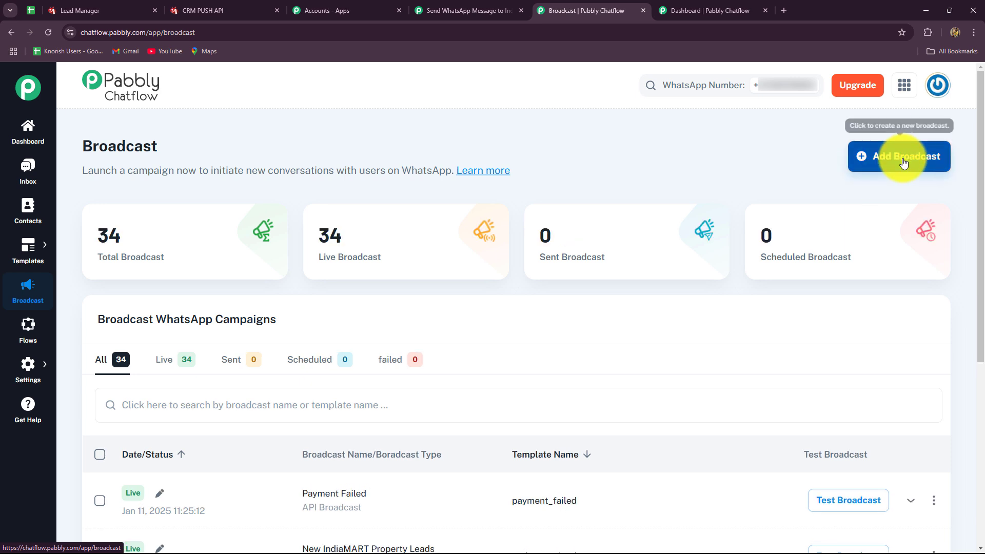
pyautogui.click(904, 159)
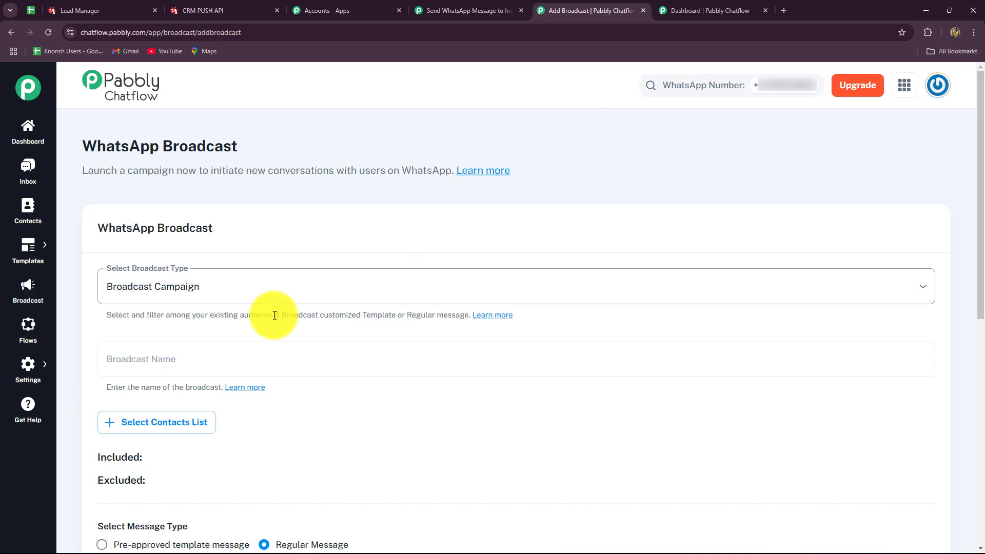
pyautogui.click(252, 288)
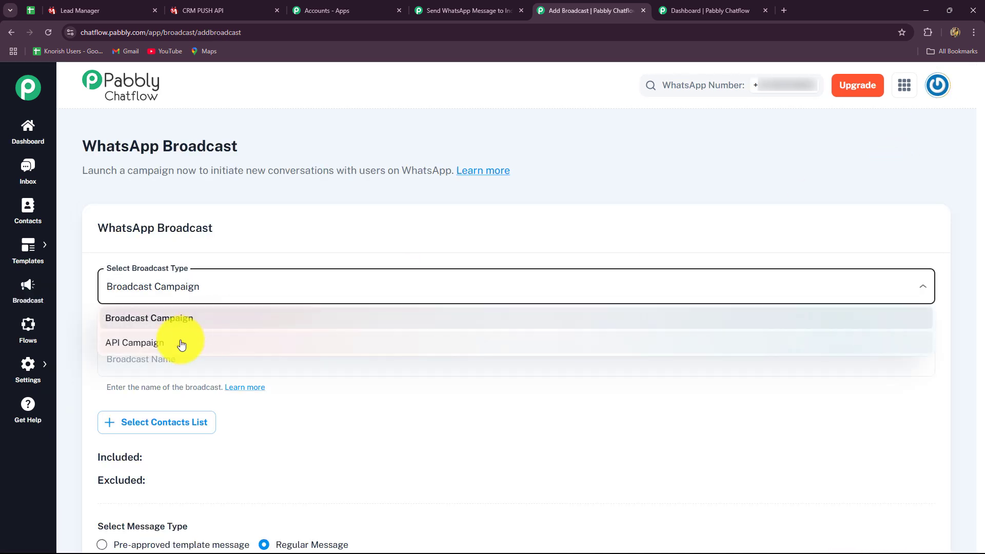
pyautogui.click(181, 343)
# - Name the campaign 'Star Fitness Center' and choose the indiamart_leads template
pyautogui.scroll(-1, 248, 385)
pyautogui.click(182, 314)
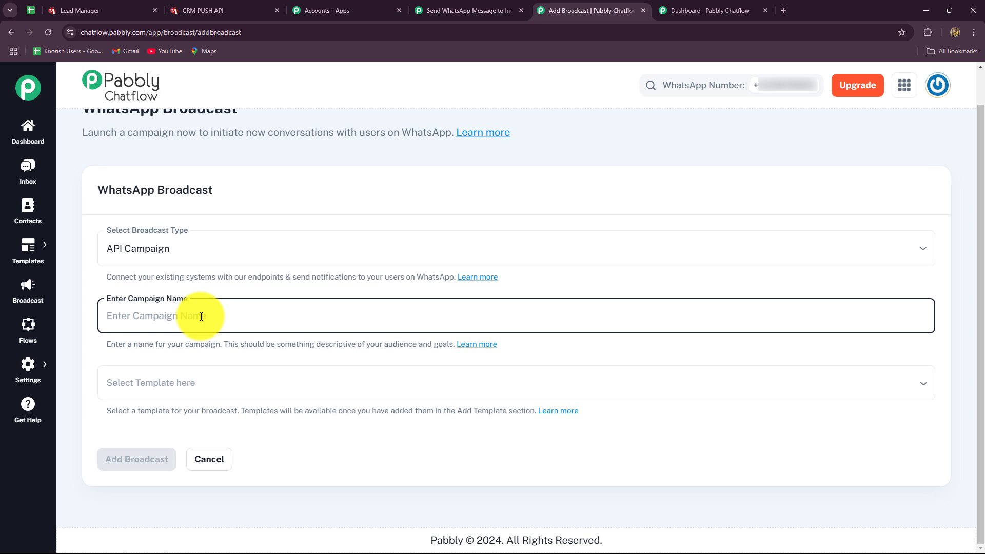
pyautogui.write('Star Fitness Center')
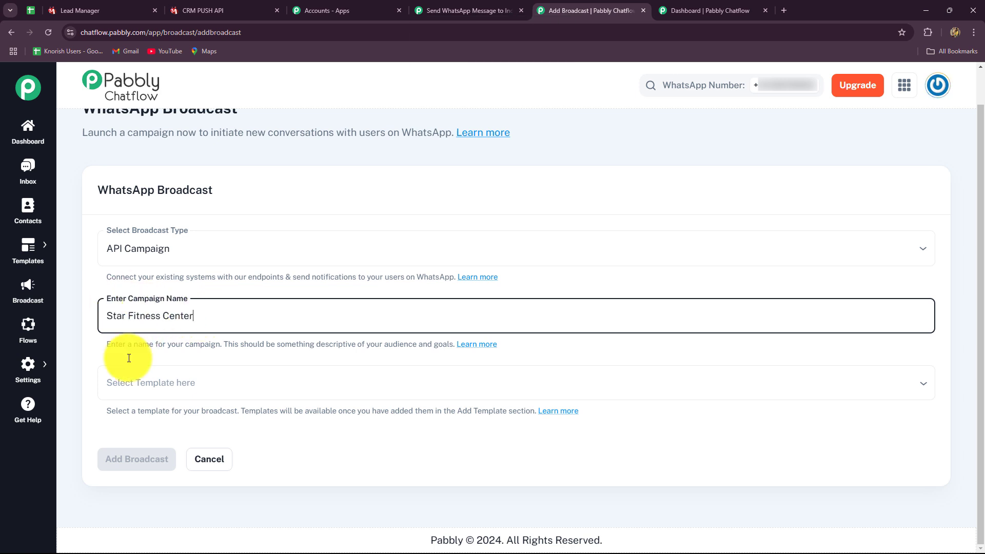
pyautogui.click(119, 392)
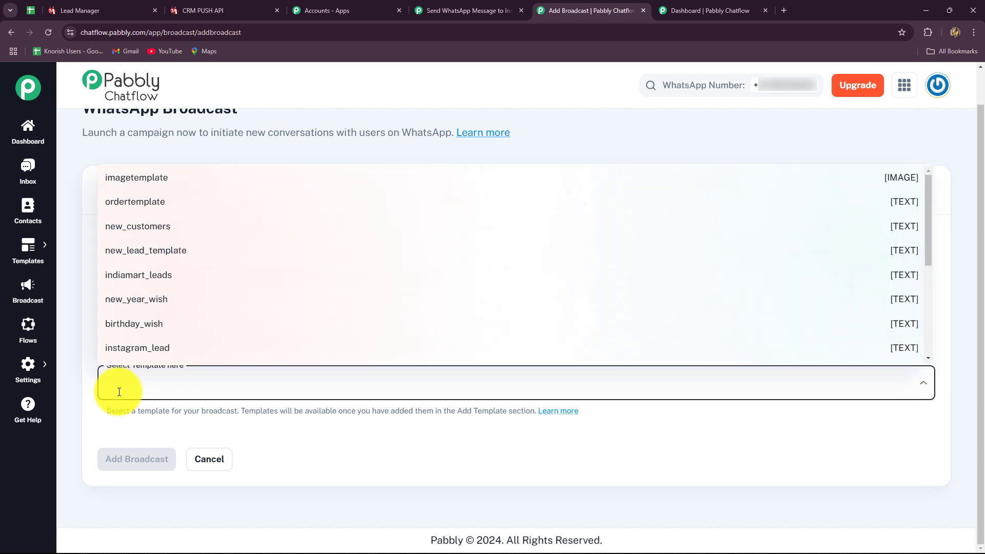
pyautogui.click(140, 278)
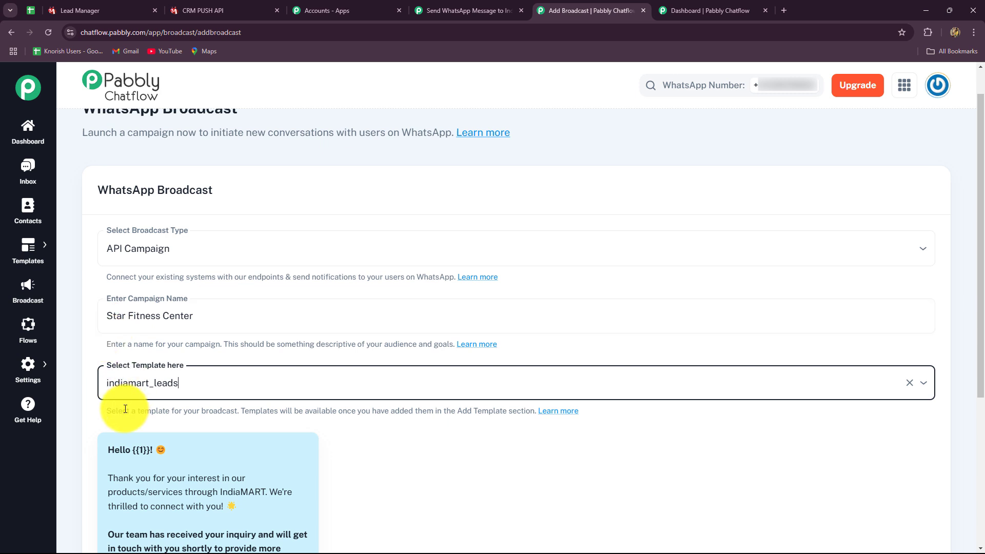
pyautogui.scroll(-5, 268, 420)
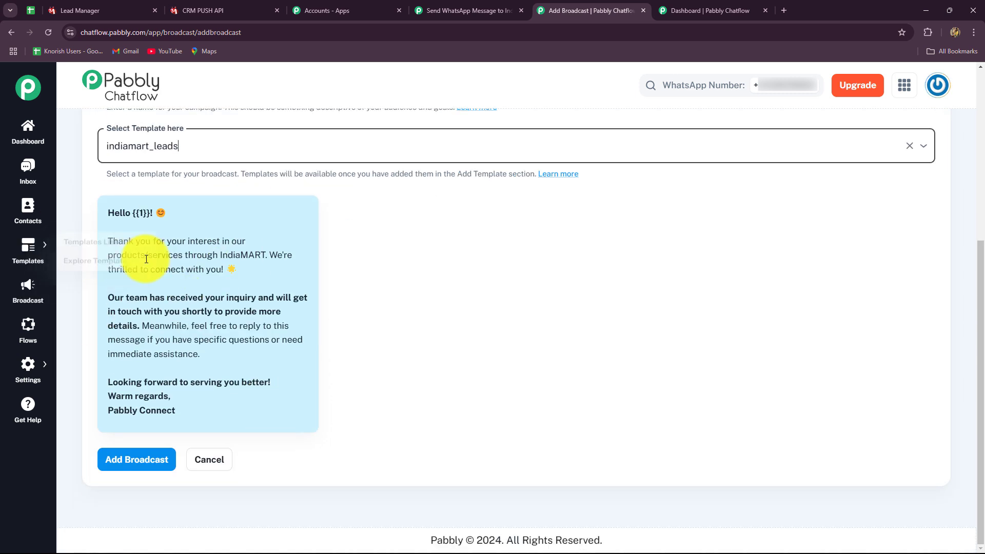
# - Create the Star Fitness Center campaign and copy its Test Broadcast sample JSON payload
pyautogui.click(141, 471)
pyautogui.scroll(-5, 554, 405)
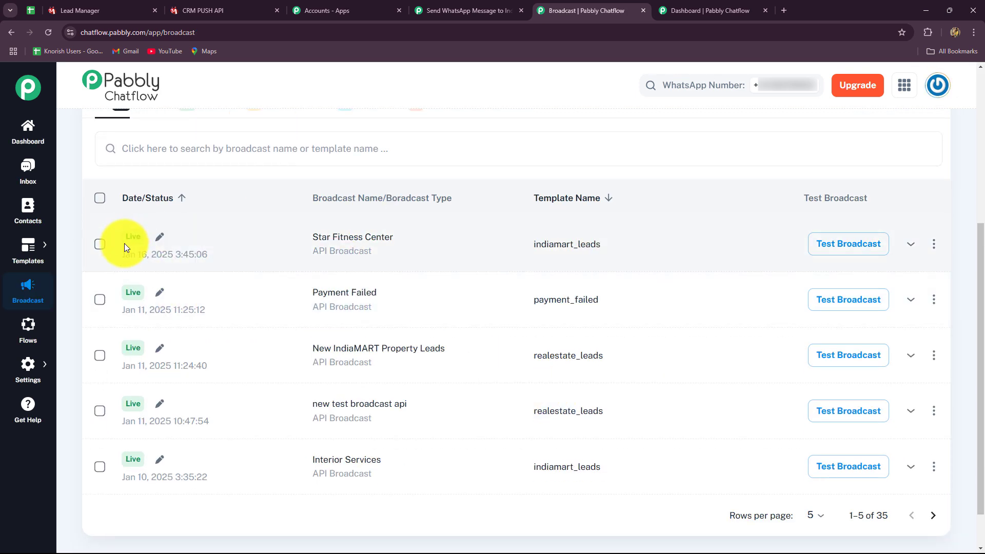
pyautogui.click(835, 251)
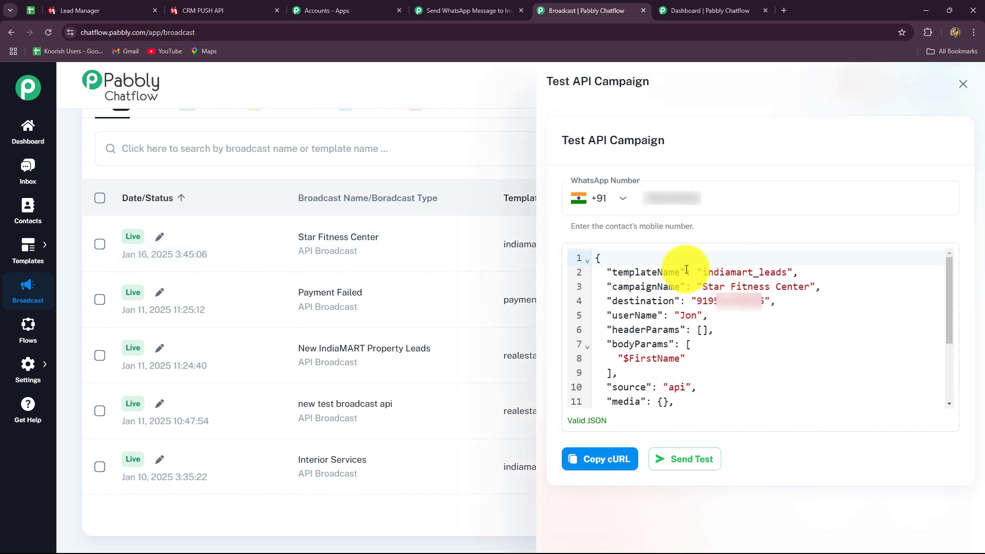
pyautogui.moveTo(595, 258); pyautogui.dragTo(665, 417)
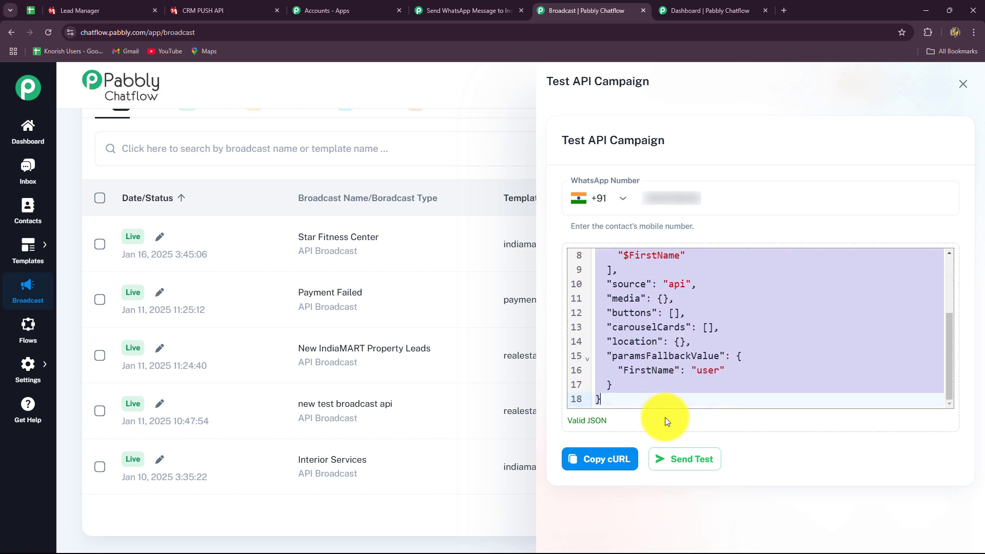
pyautogui.click(431, 10)
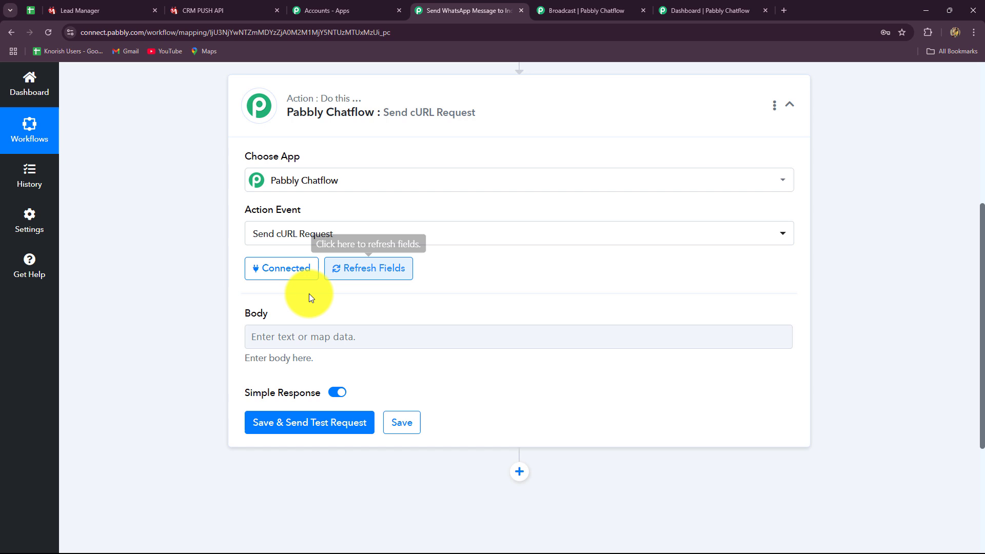
# - Paste the copied Star Fitness Center JSON payload into the cURL Body field
pyautogui.click(282, 345)
pyautogui.hotkey('ctrl', 'v')
pyautogui.click(180, 324)
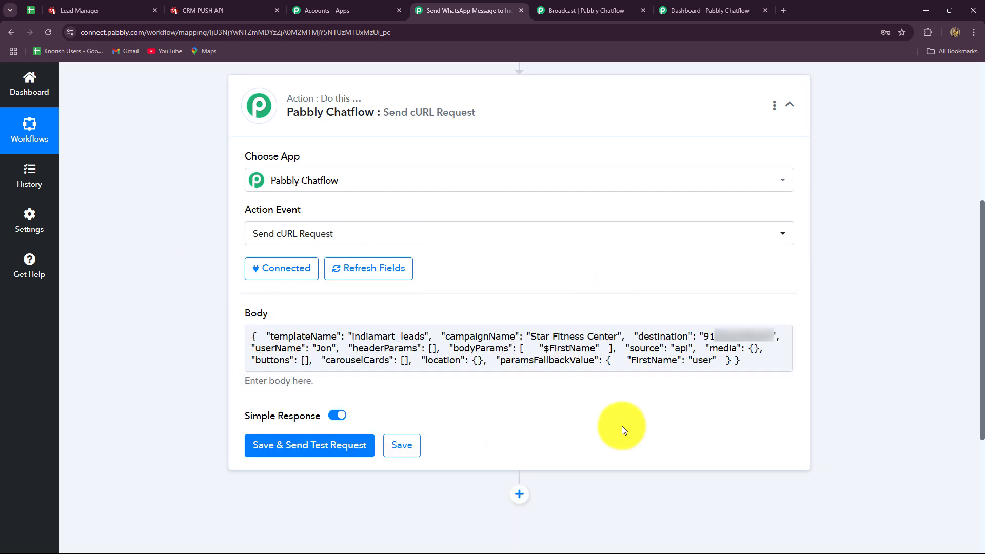
# - Replace the sample destination number with IndiaMART's RESPONSE SENDER MOBILE
pyautogui.click(281, 335)
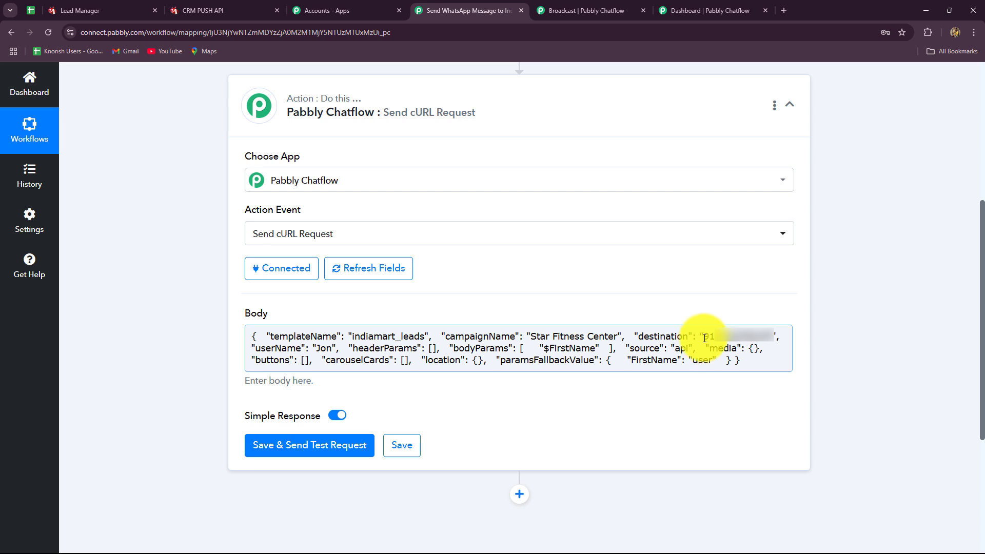
pyautogui.moveTo(703, 339); pyautogui.dragTo(769, 334)
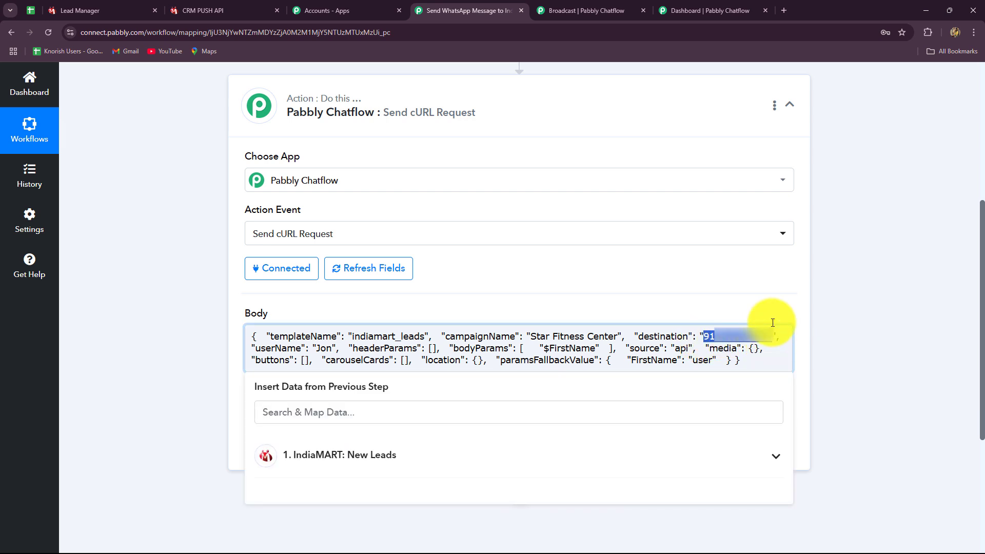
pyautogui.press('BackSpace')
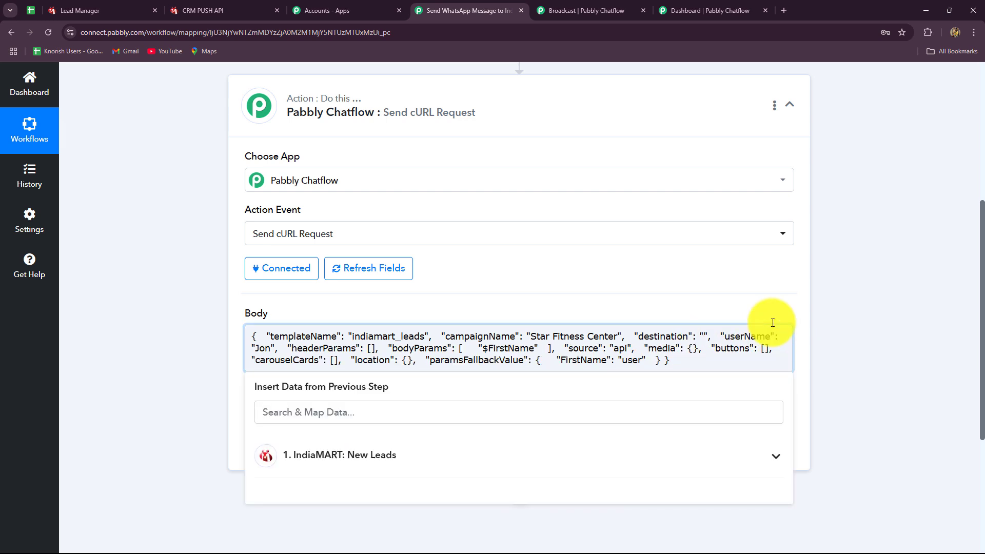
pyautogui.scroll(-2, 387, 357)
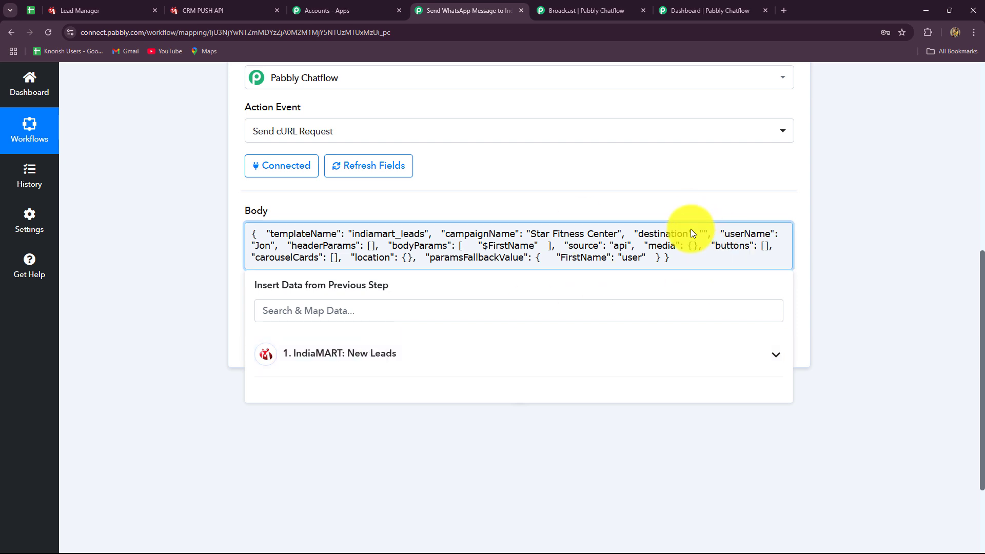
pyautogui.click(362, 312)
pyautogui.write('m')
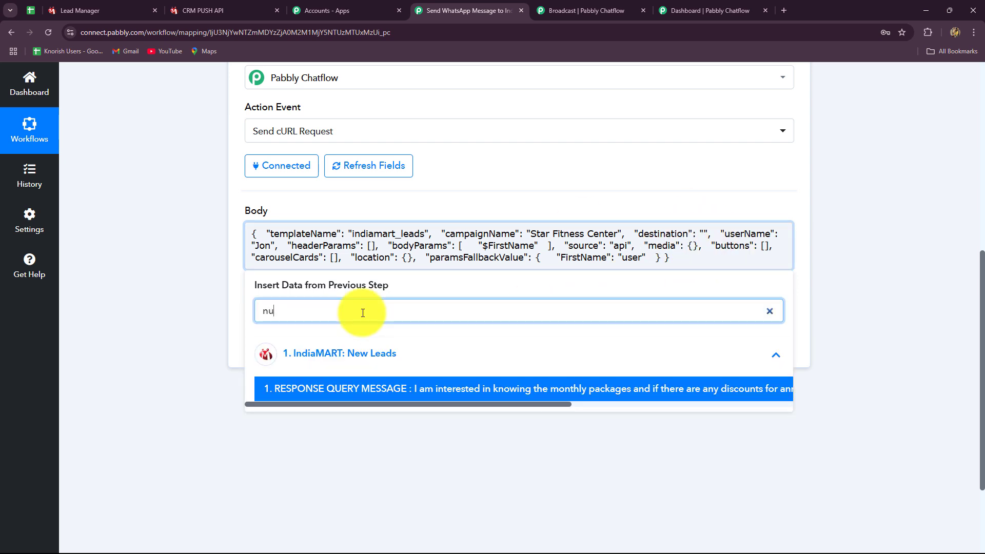
pyautogui.write('ob')
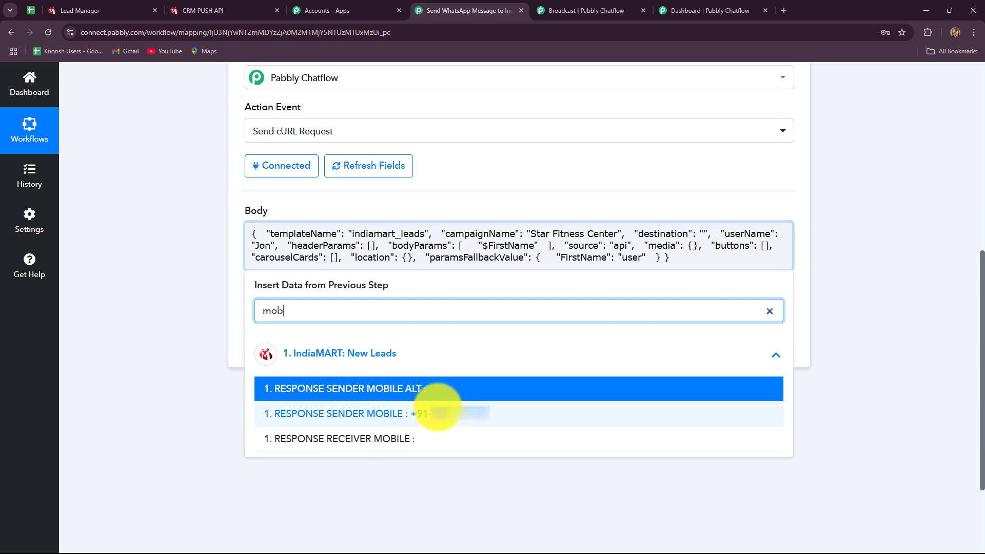
pyautogui.click(440, 416)
pyautogui.click(941, 330)
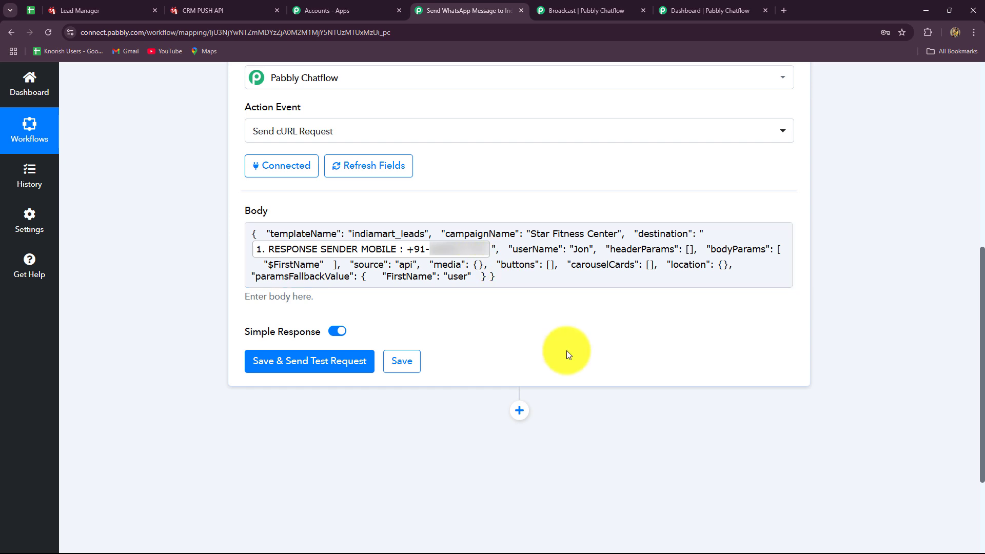
pyautogui.click(589, 252)
# - Replace the sample userName value with IndiaMART's RESPONSE SENDER NAME
pyautogui.press('BackSpace')
pyautogui.press('BackSpace')
pyautogui.press('BackSpace')
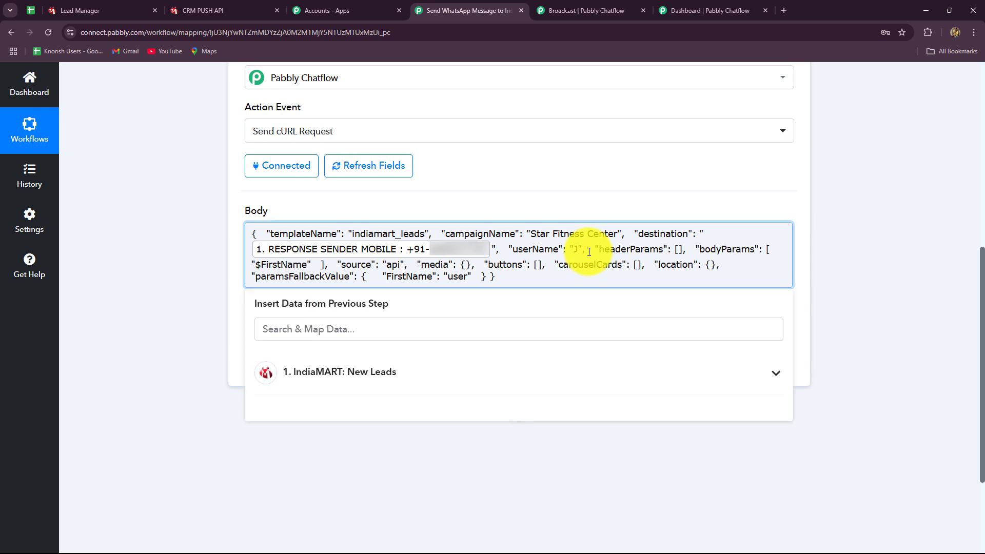
pyautogui.click(452, 353)
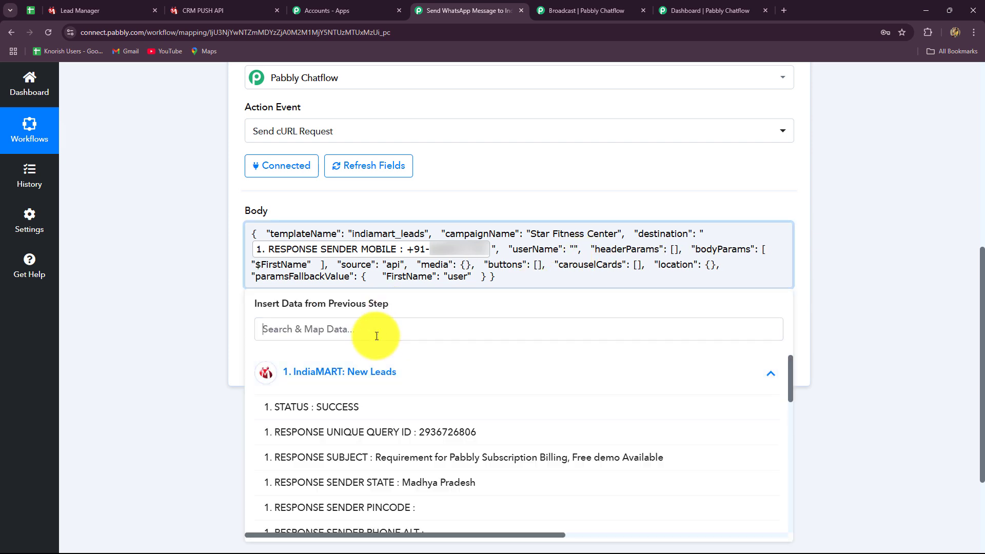
pyautogui.click(378, 331)
pyautogui.write('sma')
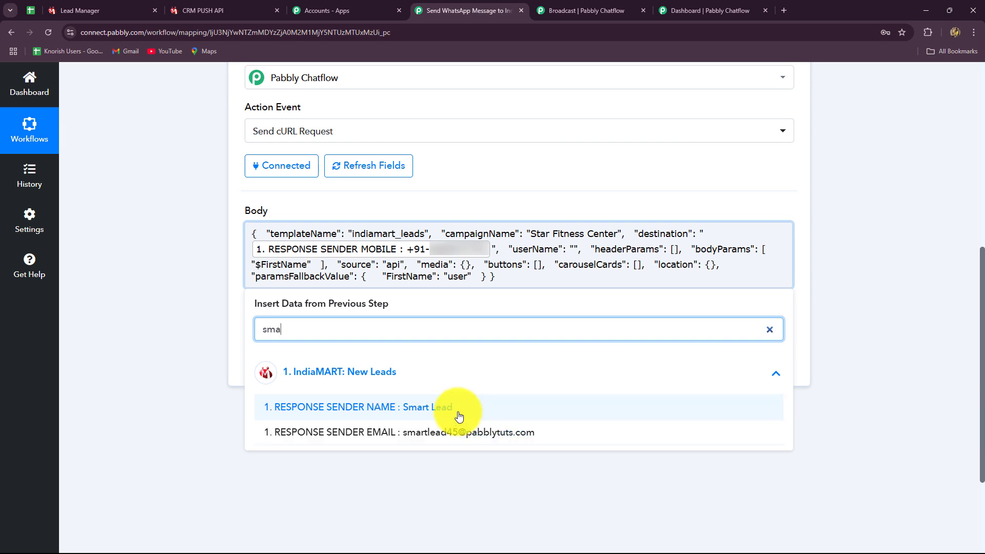
pyautogui.click(451, 408)
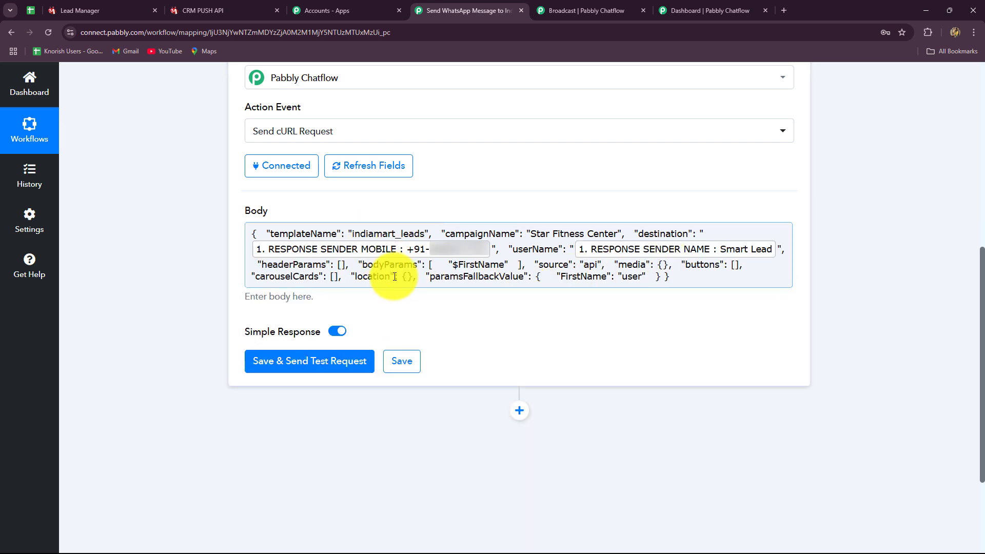
# - Swap the $FirstName body parameter for IndiaMART's RESPONSE SENDER NAME
pyautogui.click(505, 264)
pyautogui.press('BackSpace')
pyautogui.press('BackSpace')
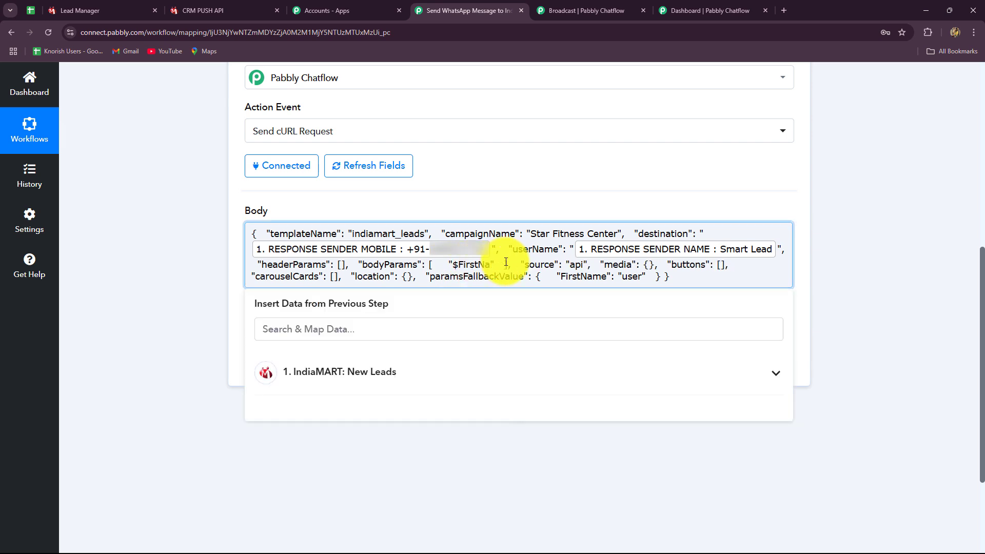
pyautogui.press('BackSpace')
pyautogui.press('BackSpace')
pyautogui.press('BackSpace')
pyautogui.press('BackSpace')
pyautogui.press('BackSpace')
pyautogui.press('BackSpace')
pyautogui.press('BackSpace')
pyautogui.press('BackSpace')
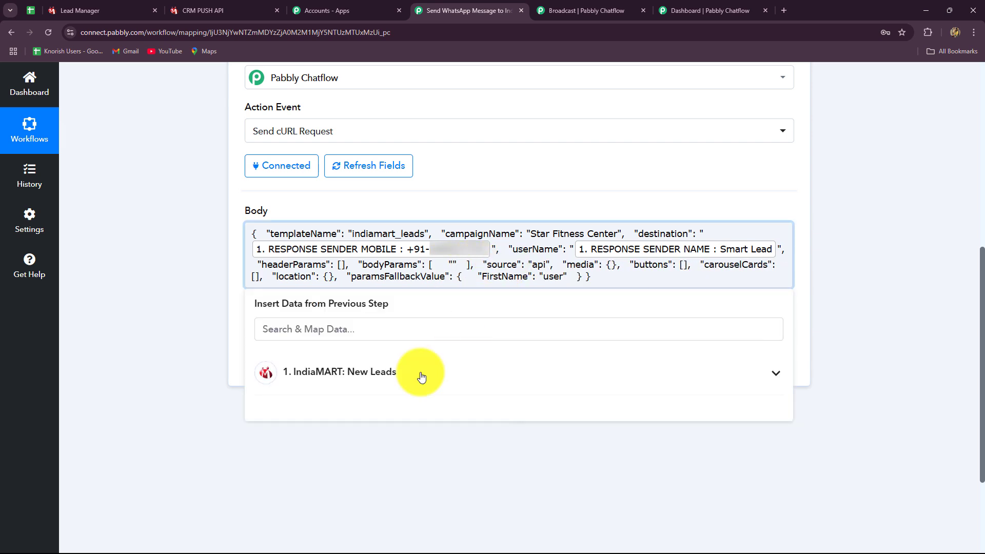
pyautogui.click(365, 319)
pyautogui.write('name')
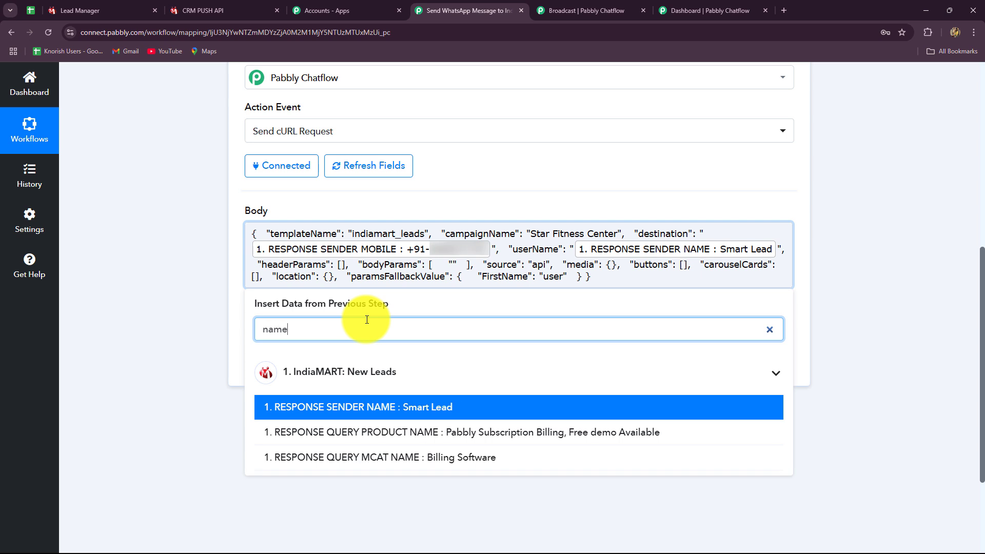
pyautogui.click(333, 407)
pyautogui.click(842, 286)
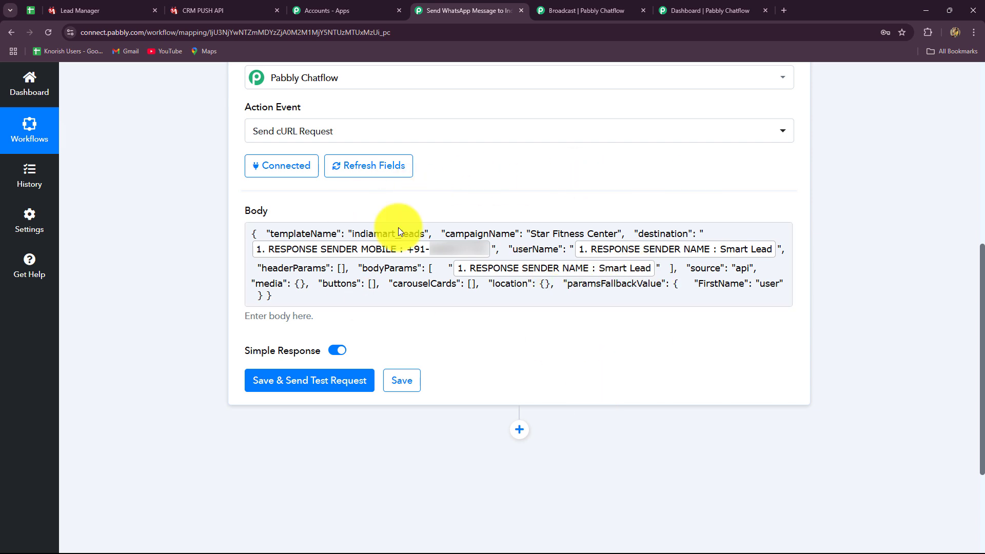
# - Save and send a test request, confirming Success true, status accepted, code 200
pyautogui.click(344, 383)
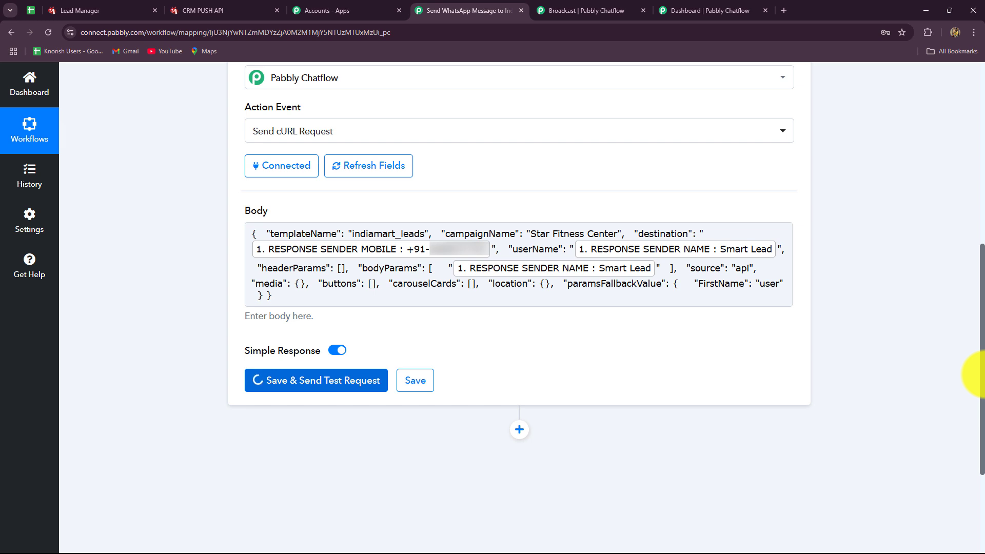
pyautogui.moveTo(983, 374); pyautogui.dragTo(984, 469)
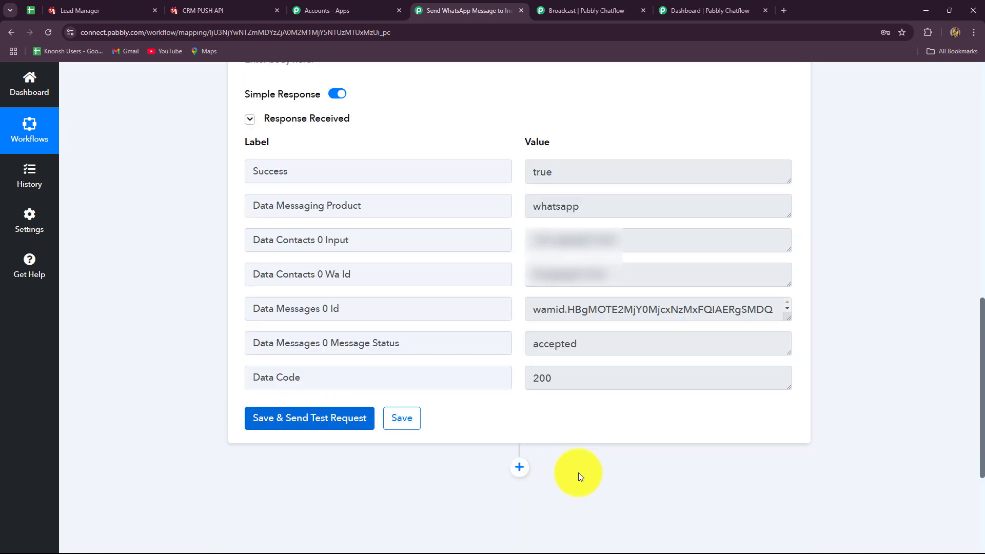
pyautogui.doubleClick(540, 174)
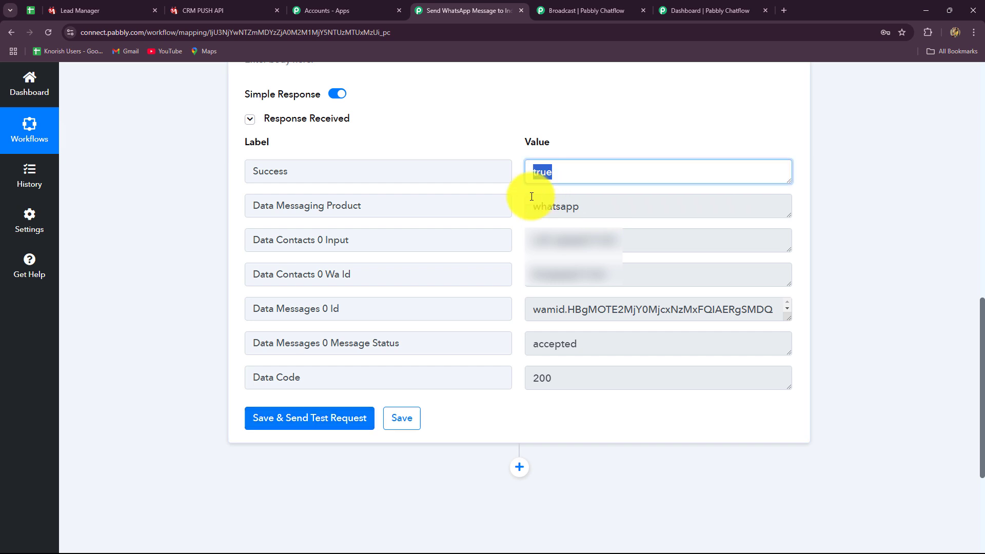
pyautogui.doubleClick(573, 344)
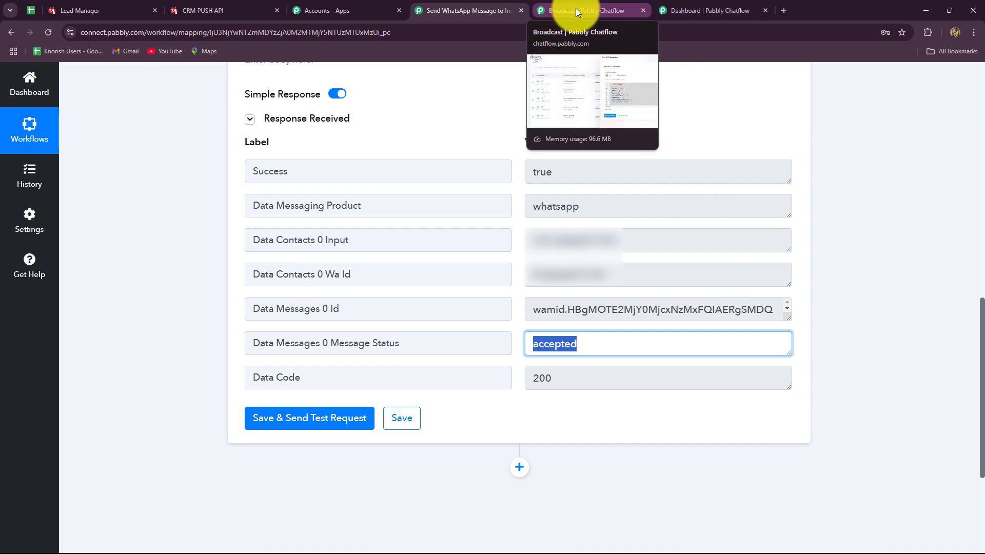
# - Open the new lead's chat in the Chatflow Inbox to confirm the template message arrived
pyautogui.click(592, 11)
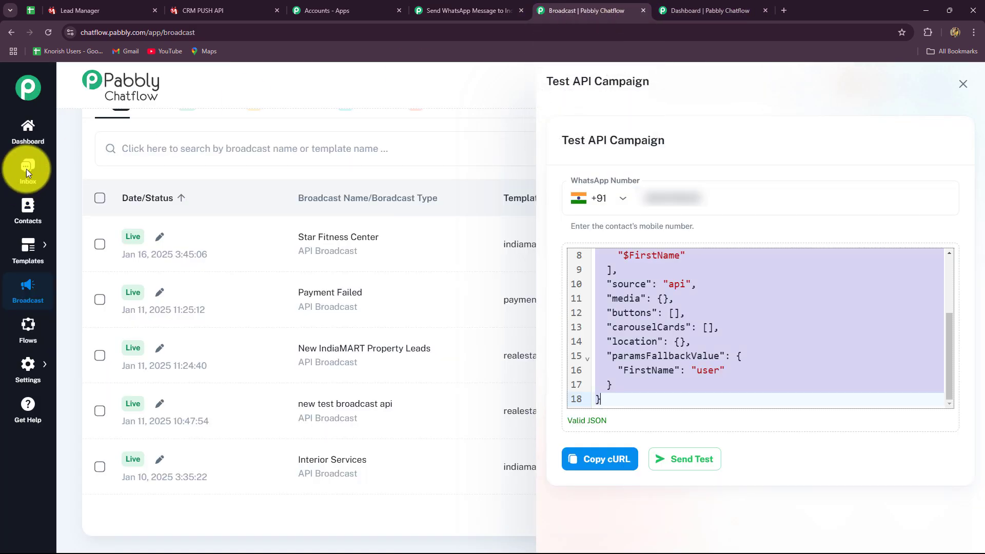
pyautogui.click(26, 170)
pyautogui.click(27, 170)
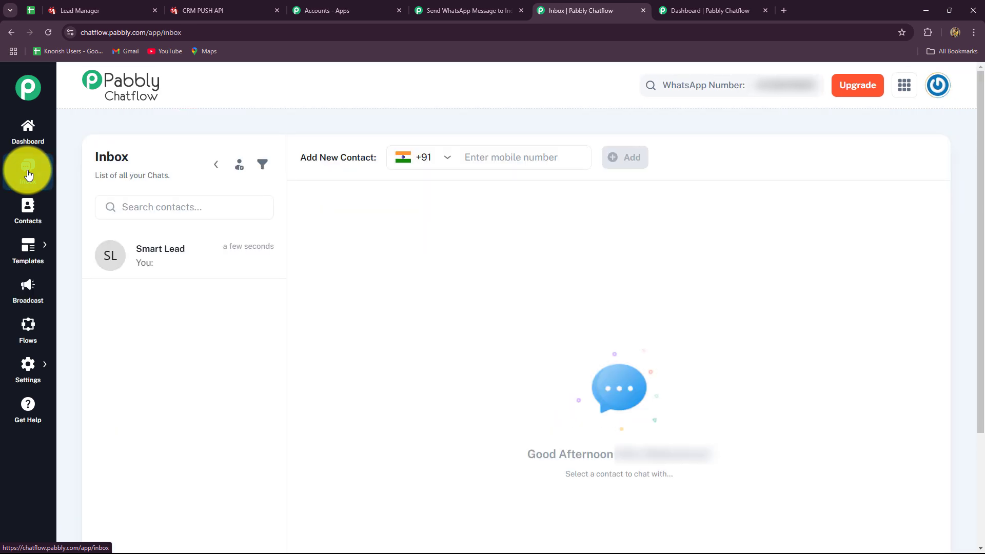
pyautogui.click(136, 261)
pyautogui.moveTo(455, 360)
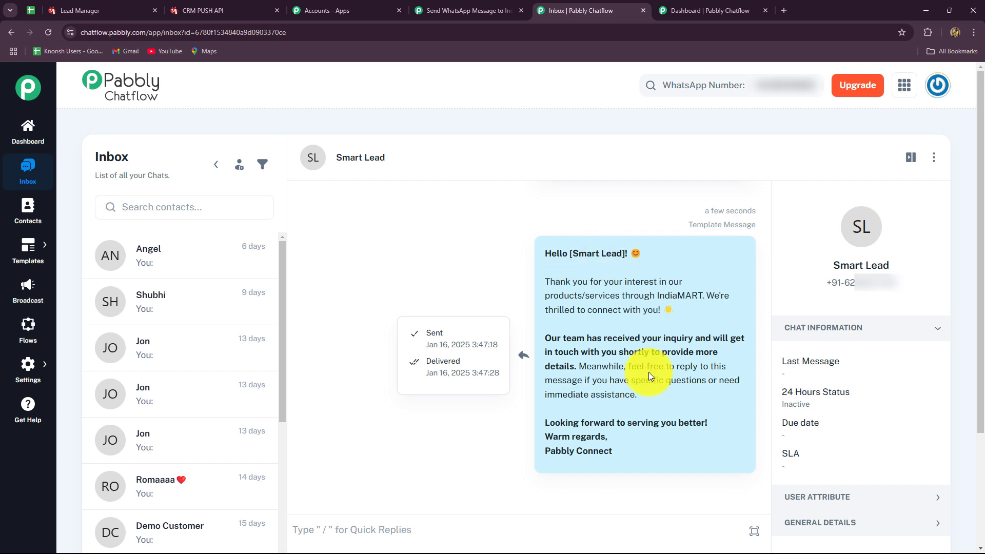
# - Return to the Pabbly Connect workflow and collapse the Pabbly Chatflow action step
pyautogui.click(478, 9)
pyautogui.scroll(12, 964, 390)
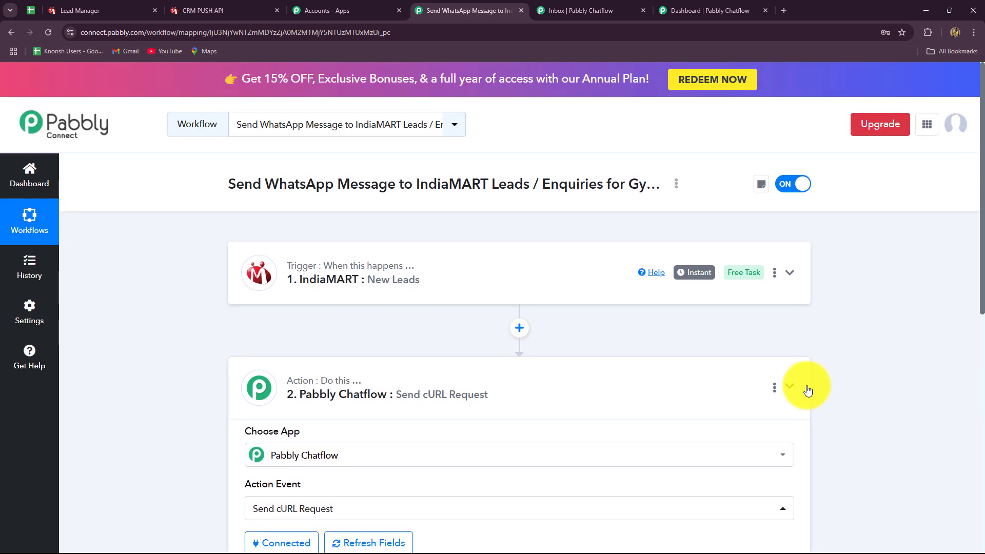
pyautogui.click(805, 388)
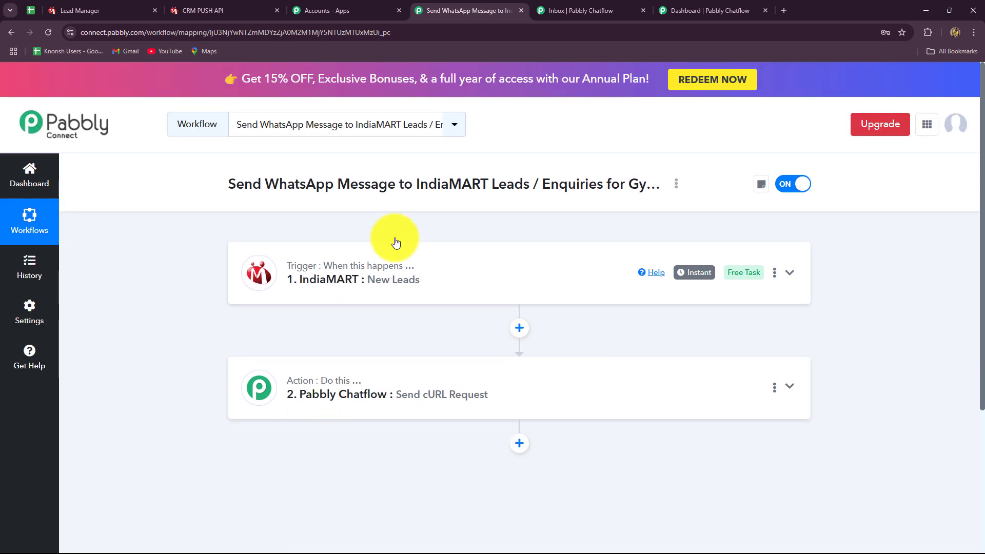